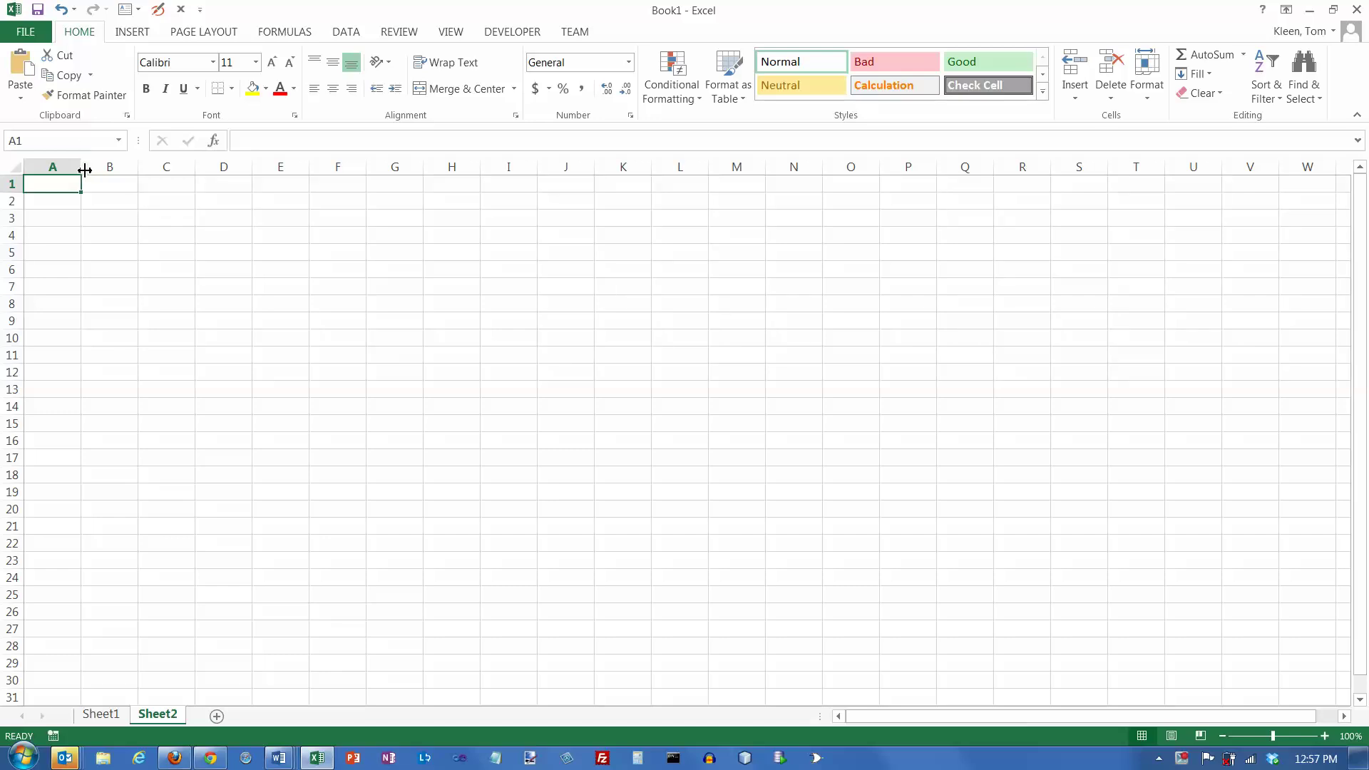
Widen column A and enter =TODAY() in A1 so it shows 7/30/2013
drag(85, 169, 149, 172)
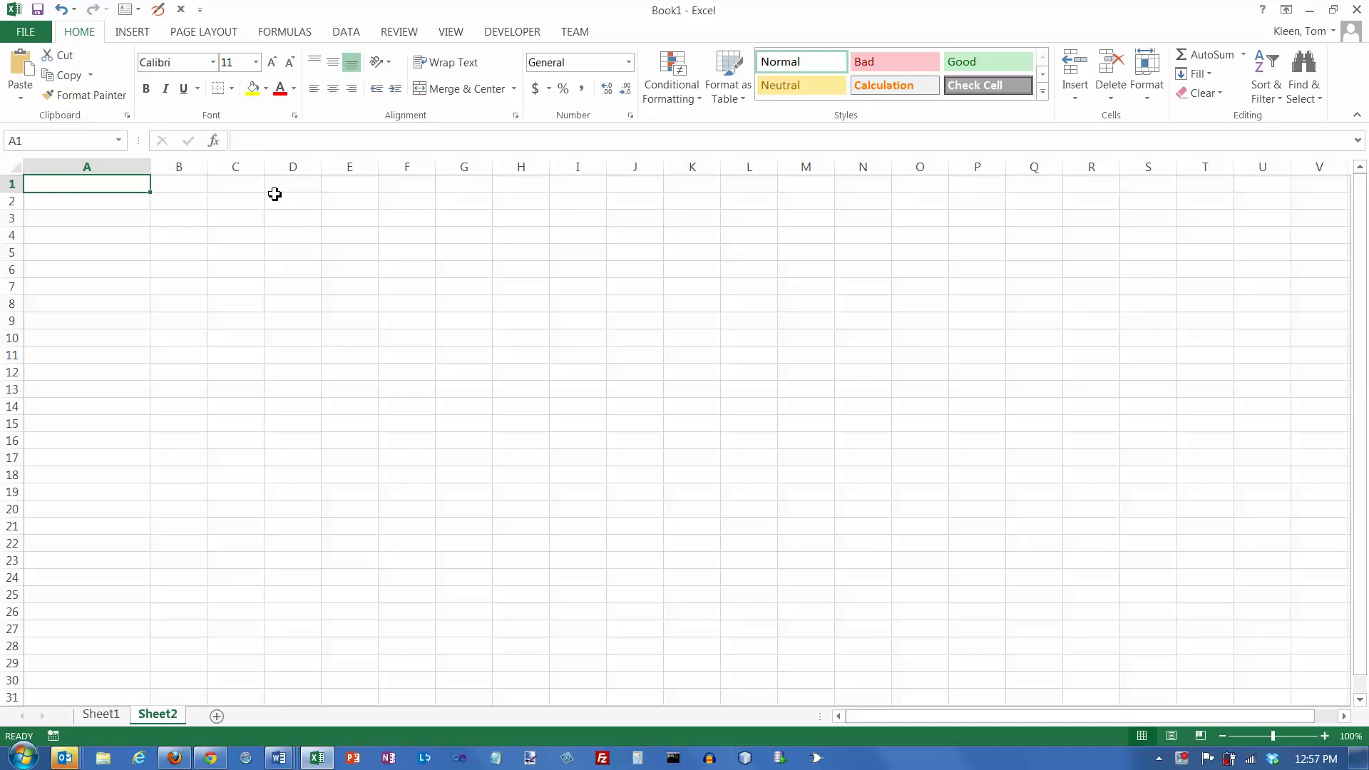
text(=)
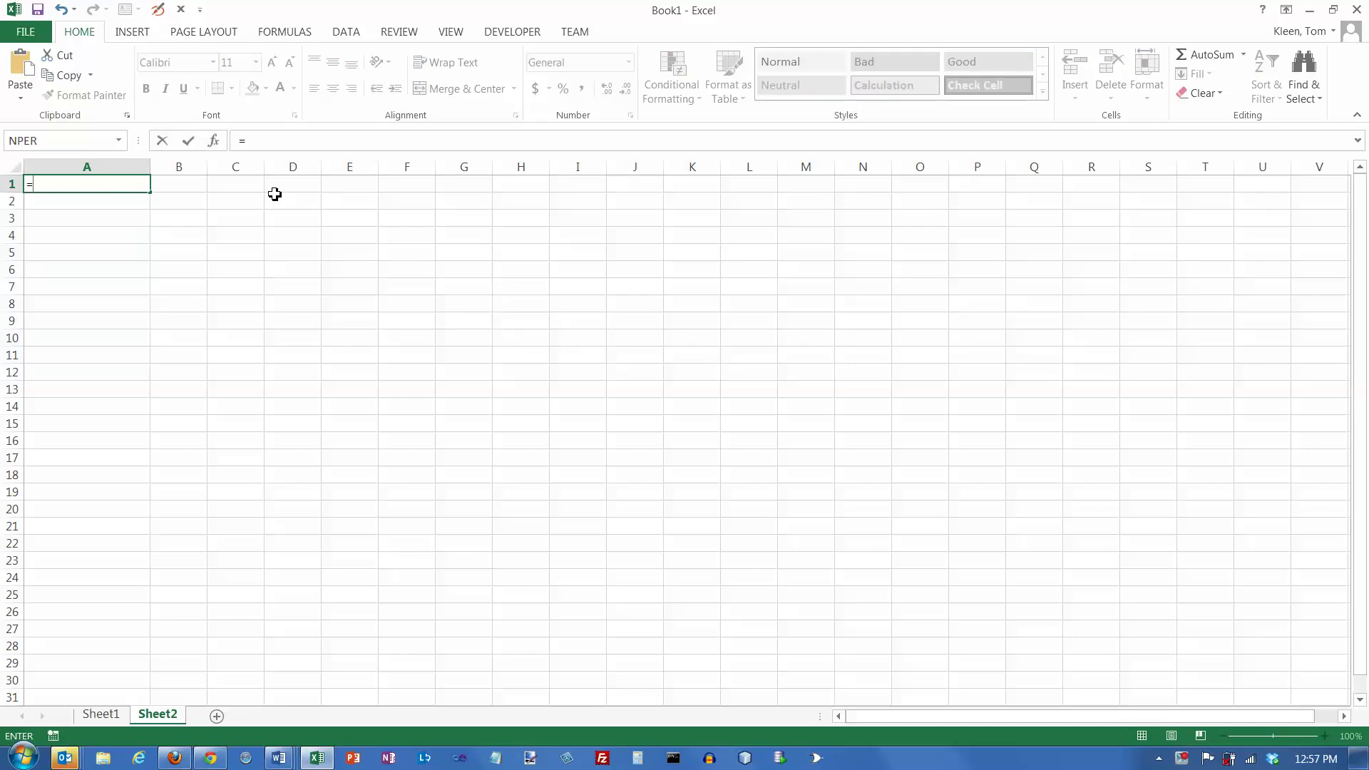
text(today)
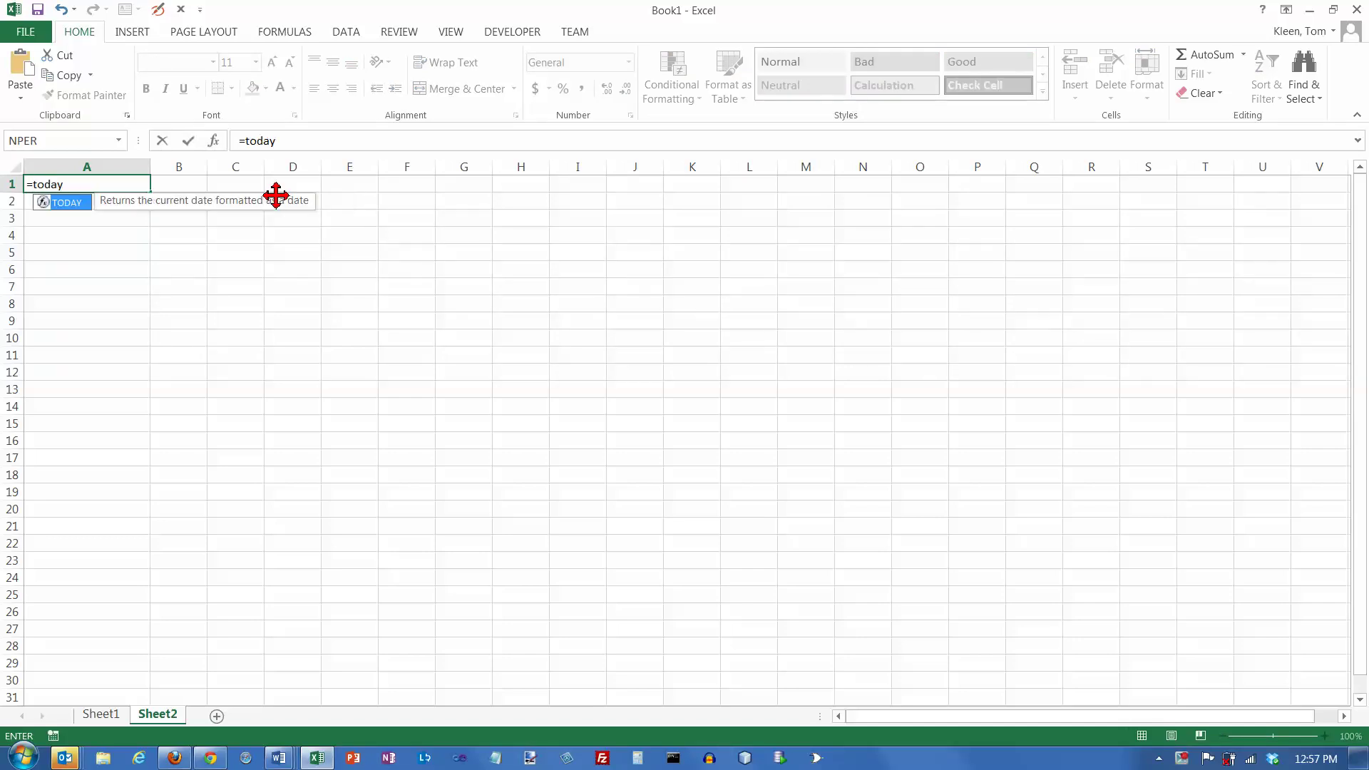
key(BackSpace)
key(BackSpace)
key(BackSpace)
key(BackSpace)
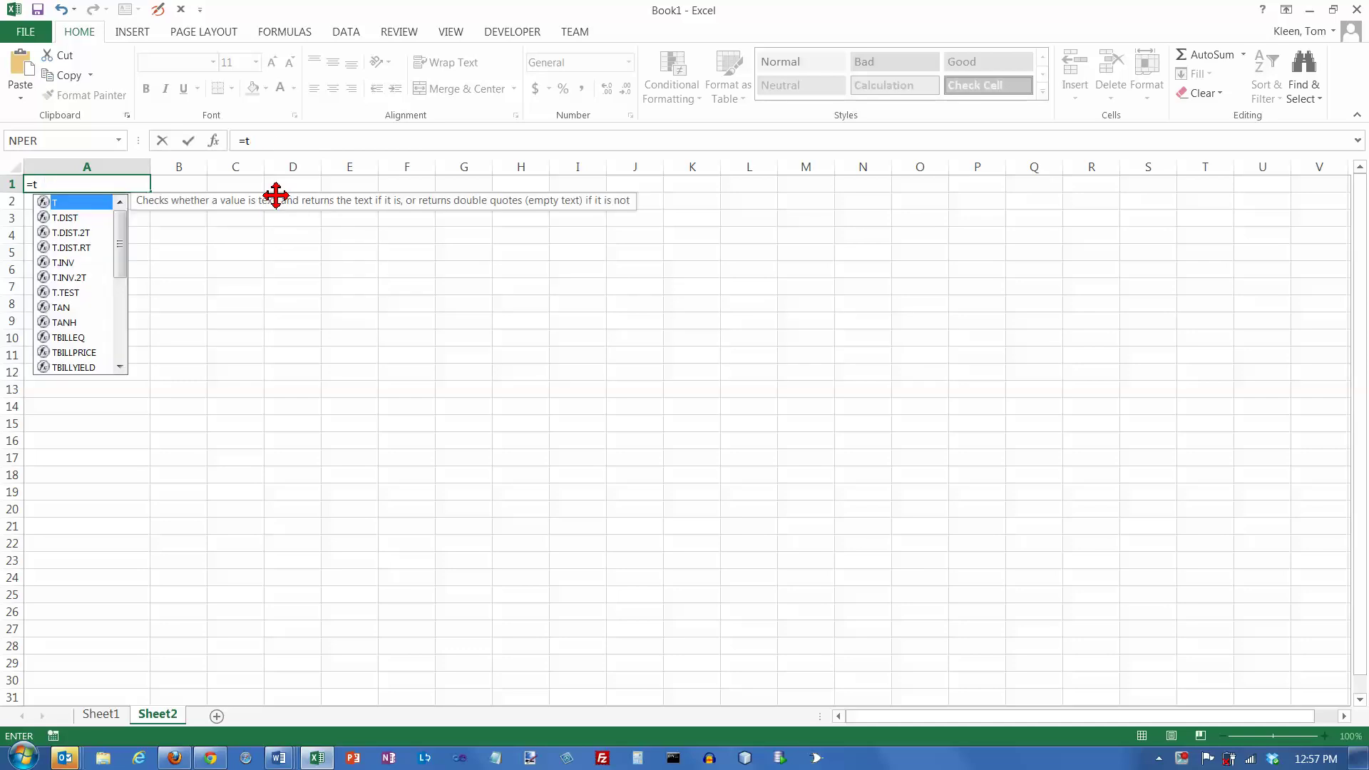
text(o)
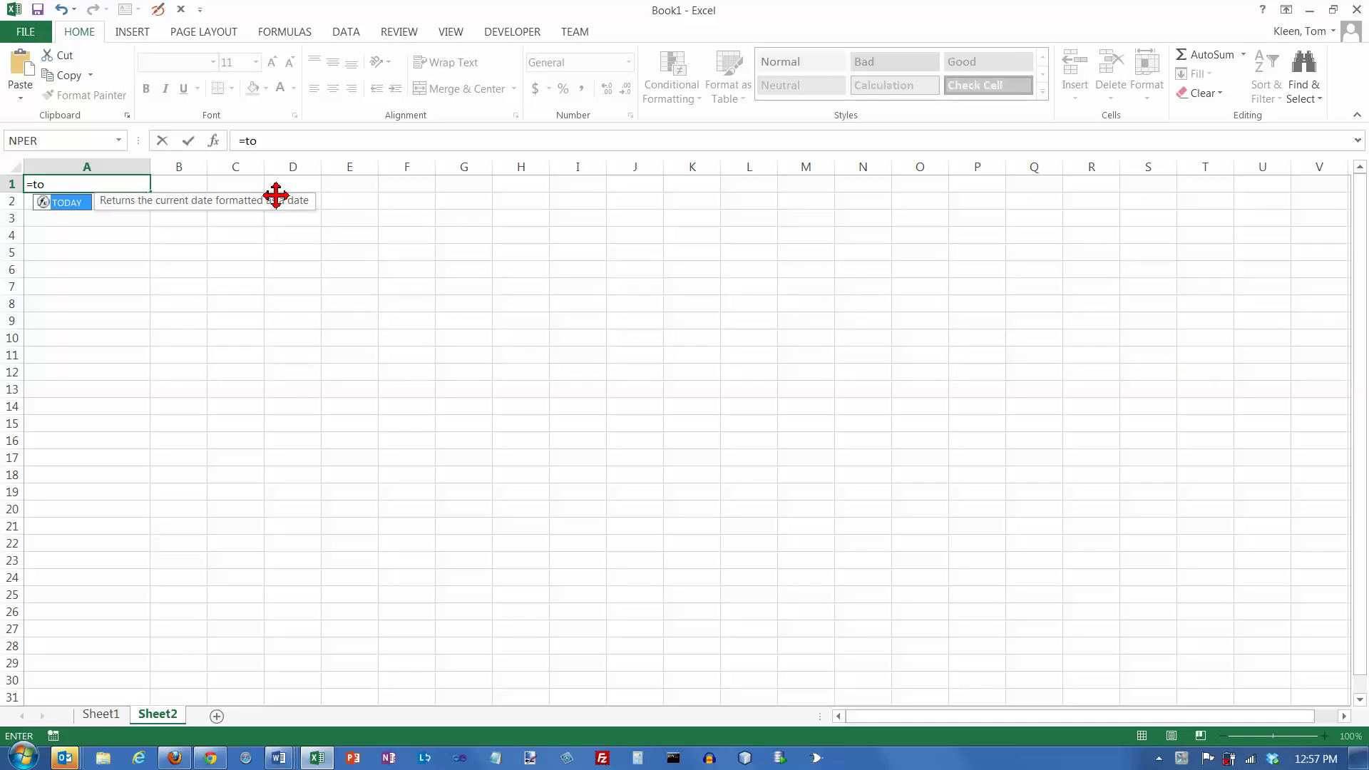
double_click(79, 206)
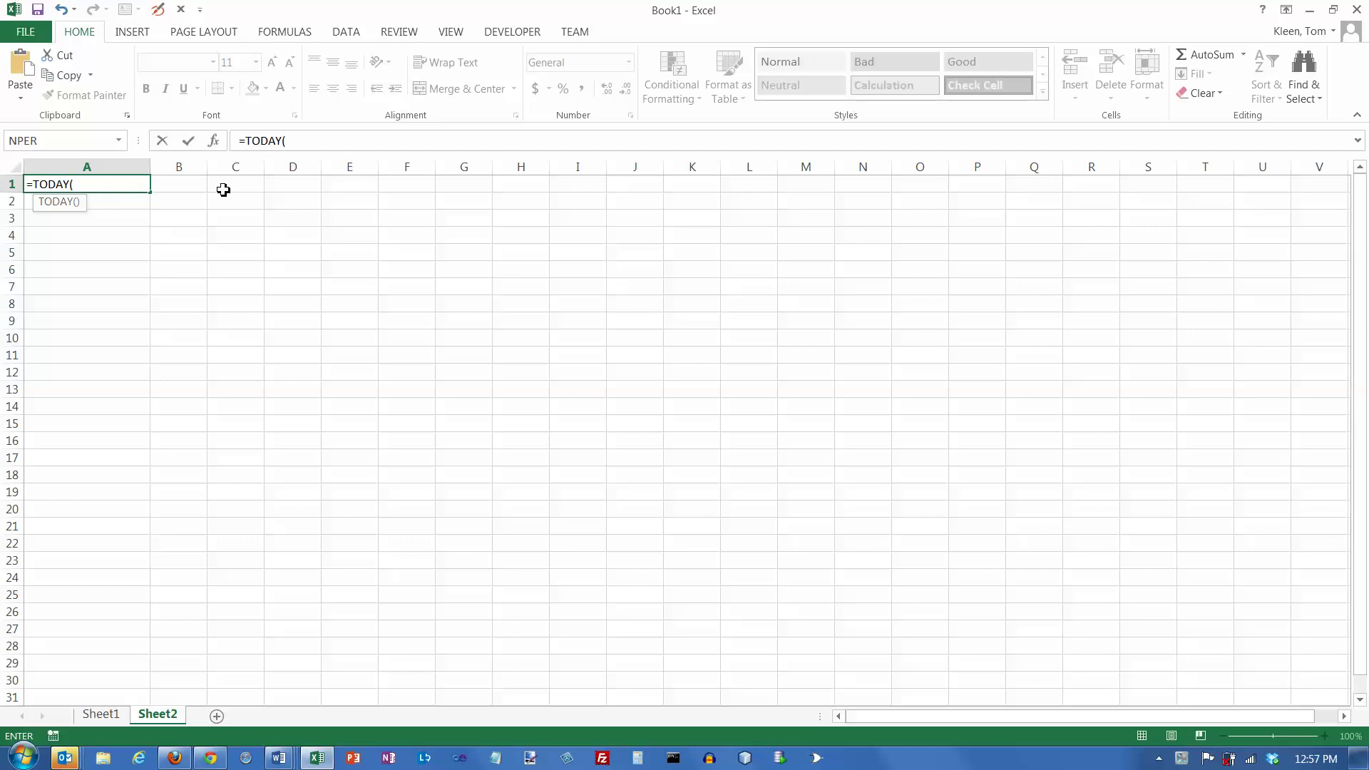
text())
key(Return)
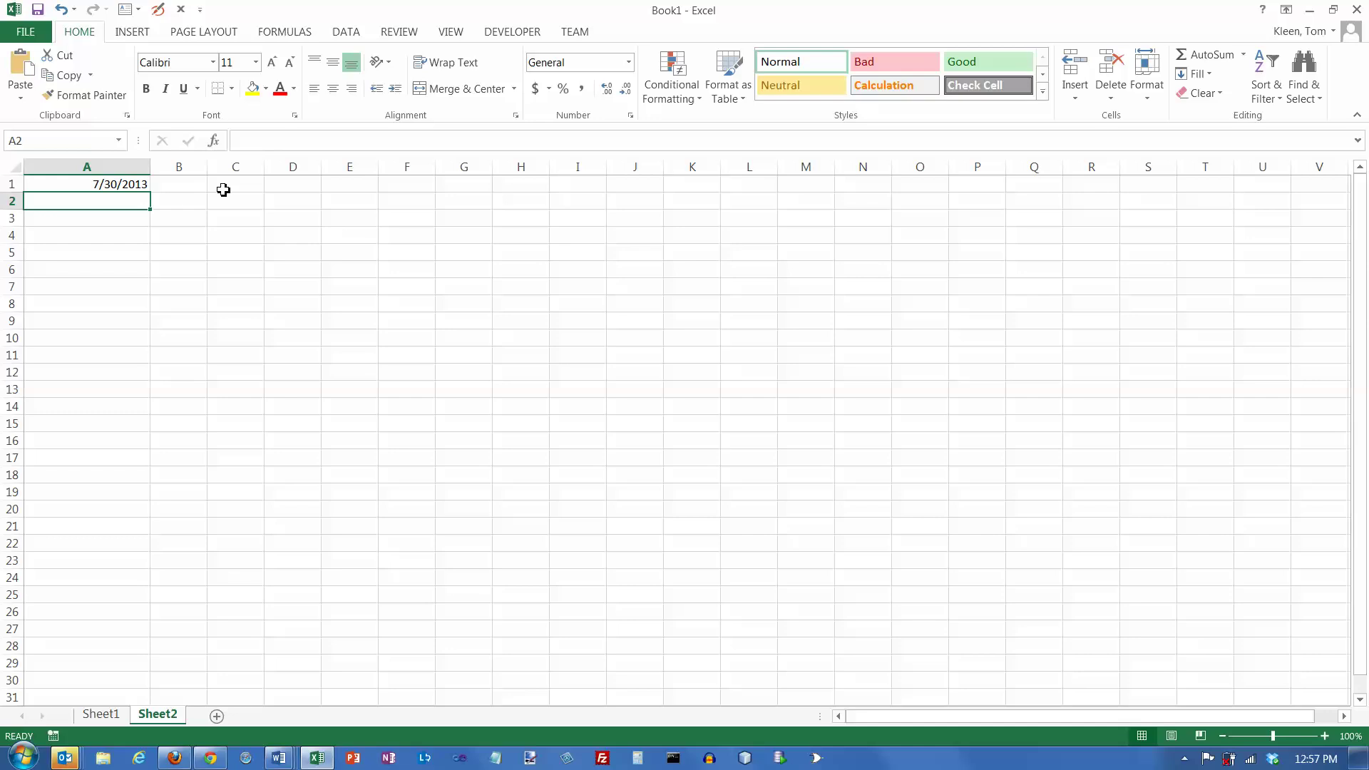
Enter =today in A2, then add the missing parentheses to make =TODAY() and clear #NAME?
text(=today)
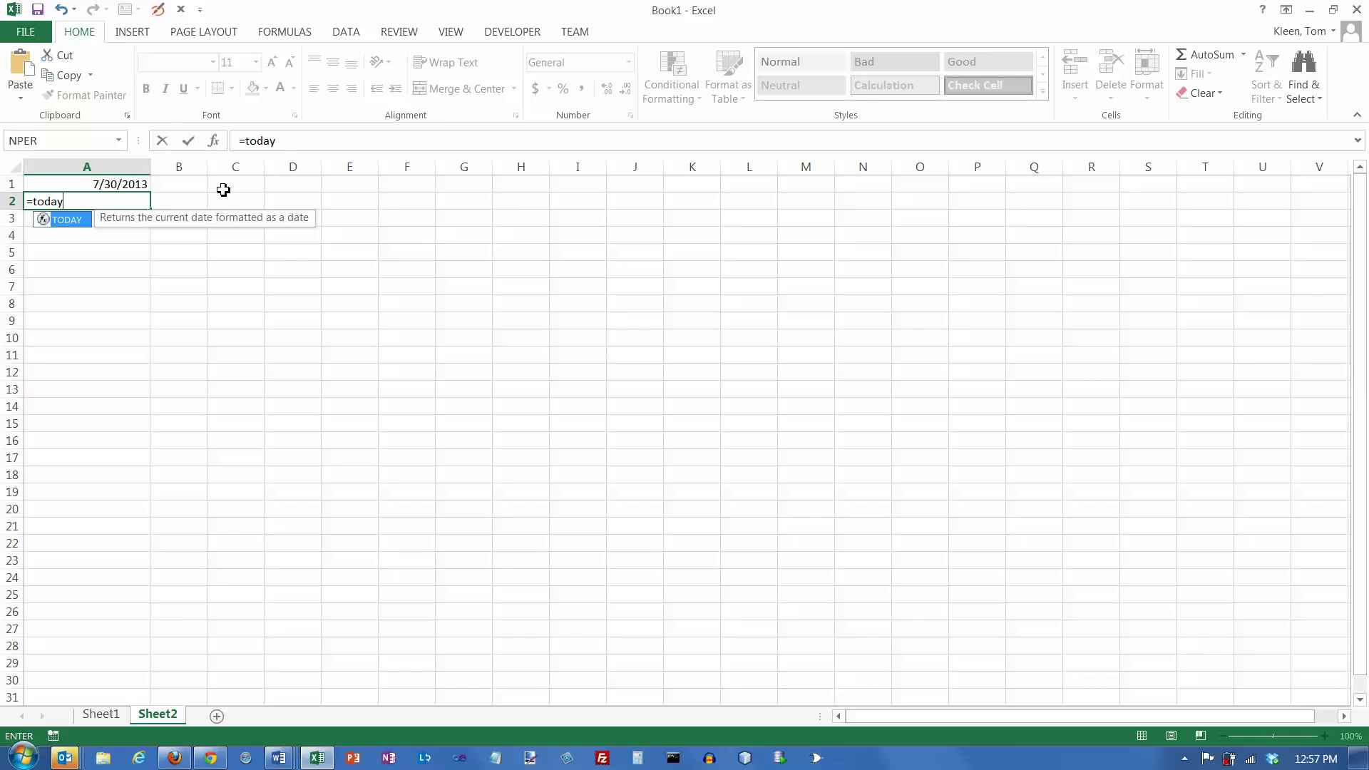
key(Return)
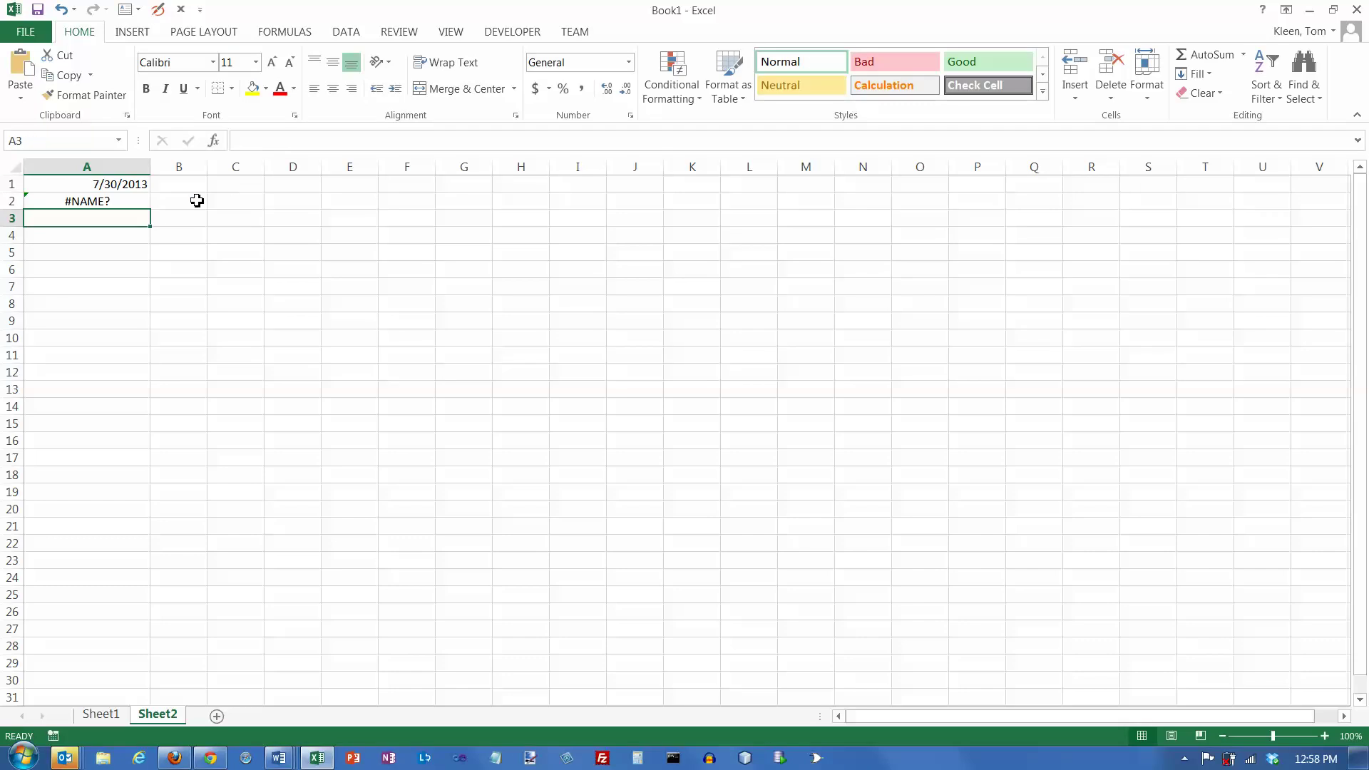
click(112, 201)
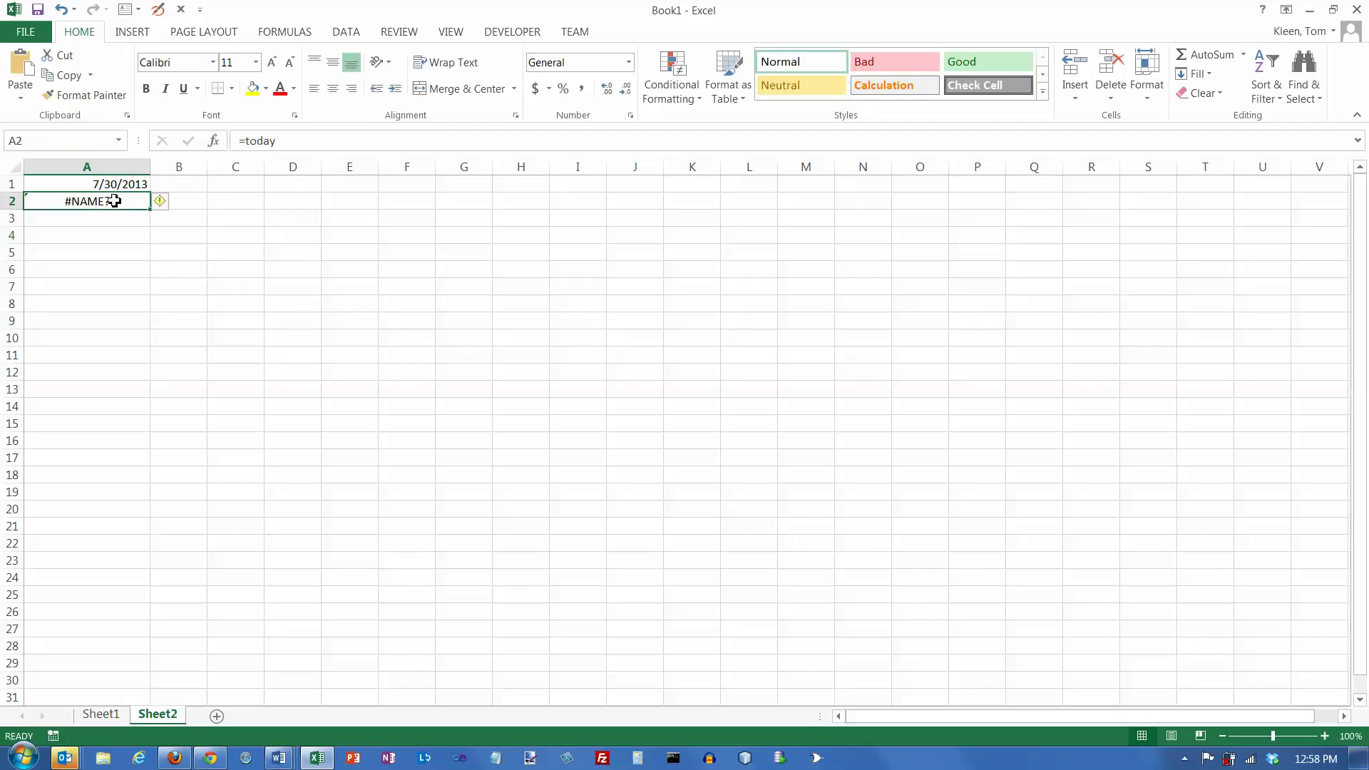
click(281, 143)
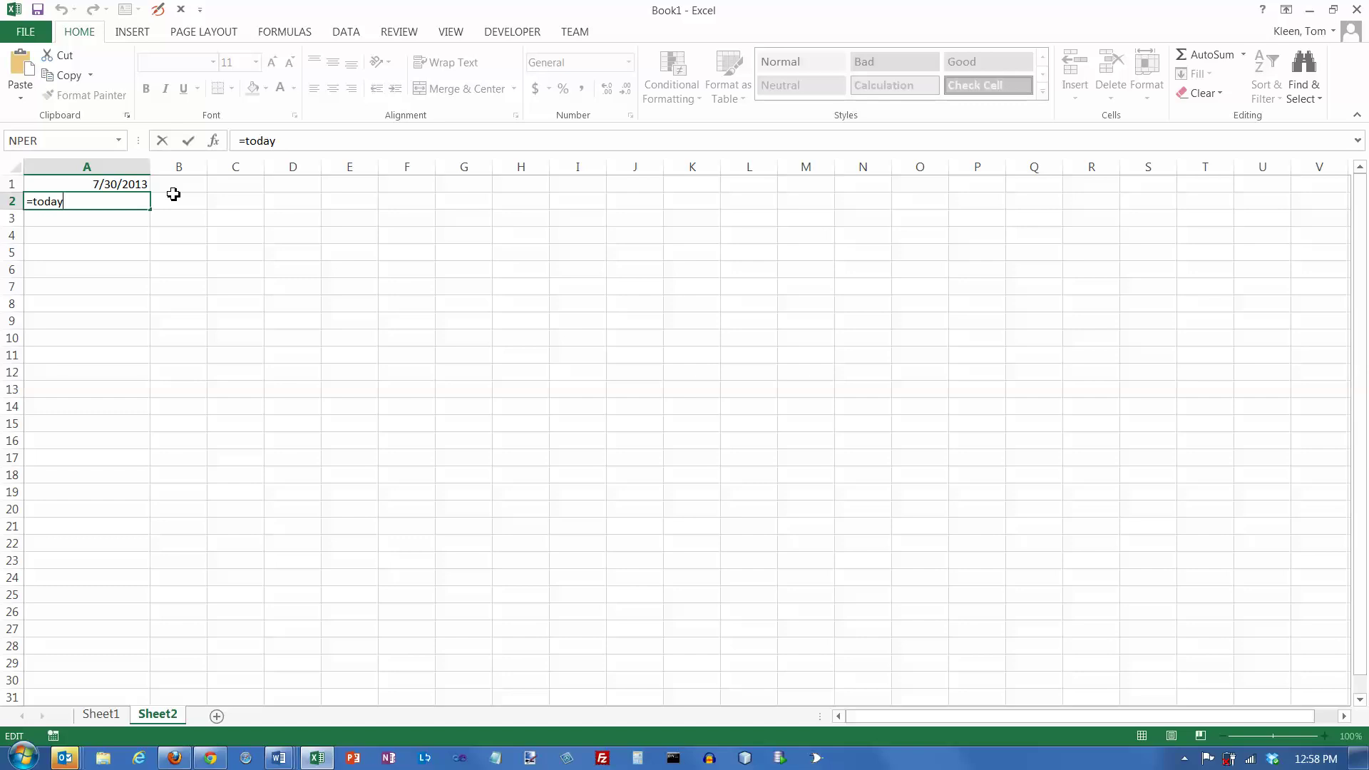
text(()
key(Return)
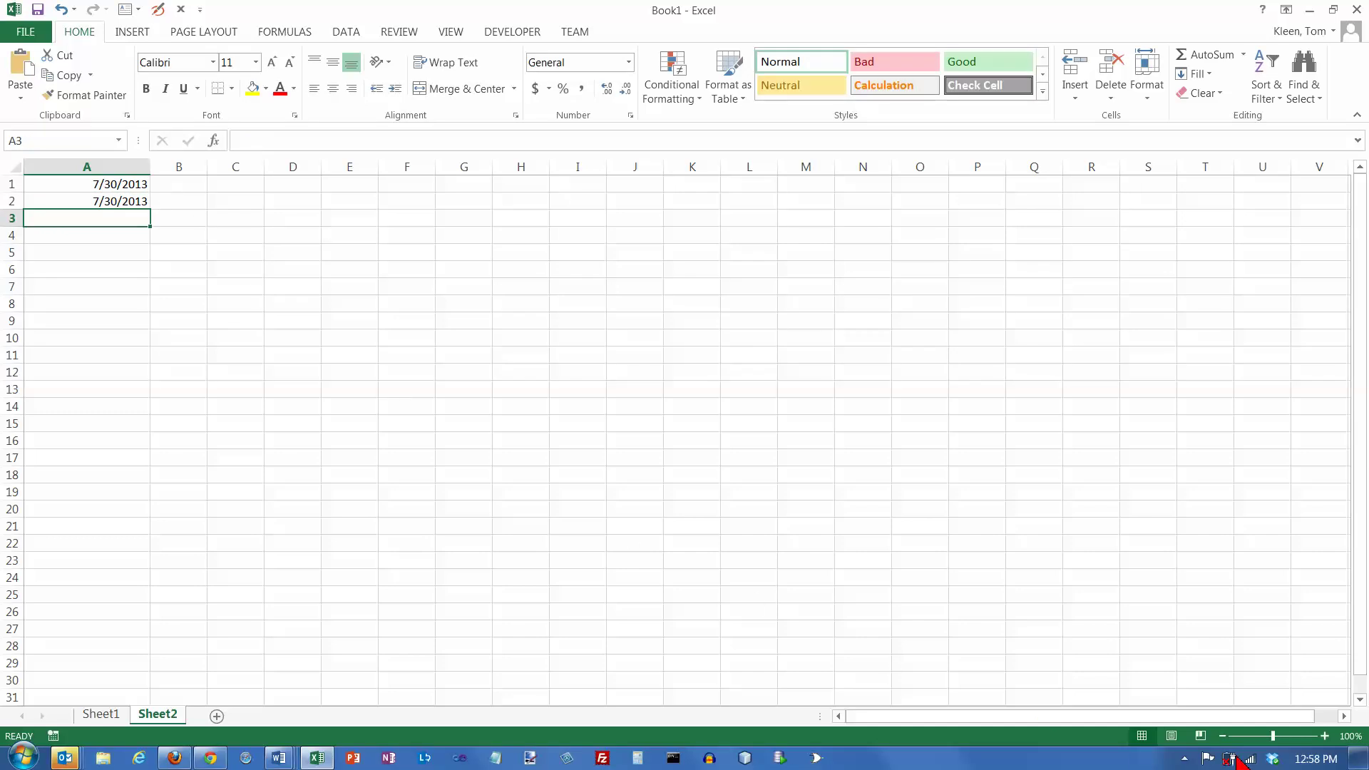
mouse_move(1304, 762)
Apply the Long Date number format to A2 so it reads Tuesday, July 30, 2013
click(116, 202)
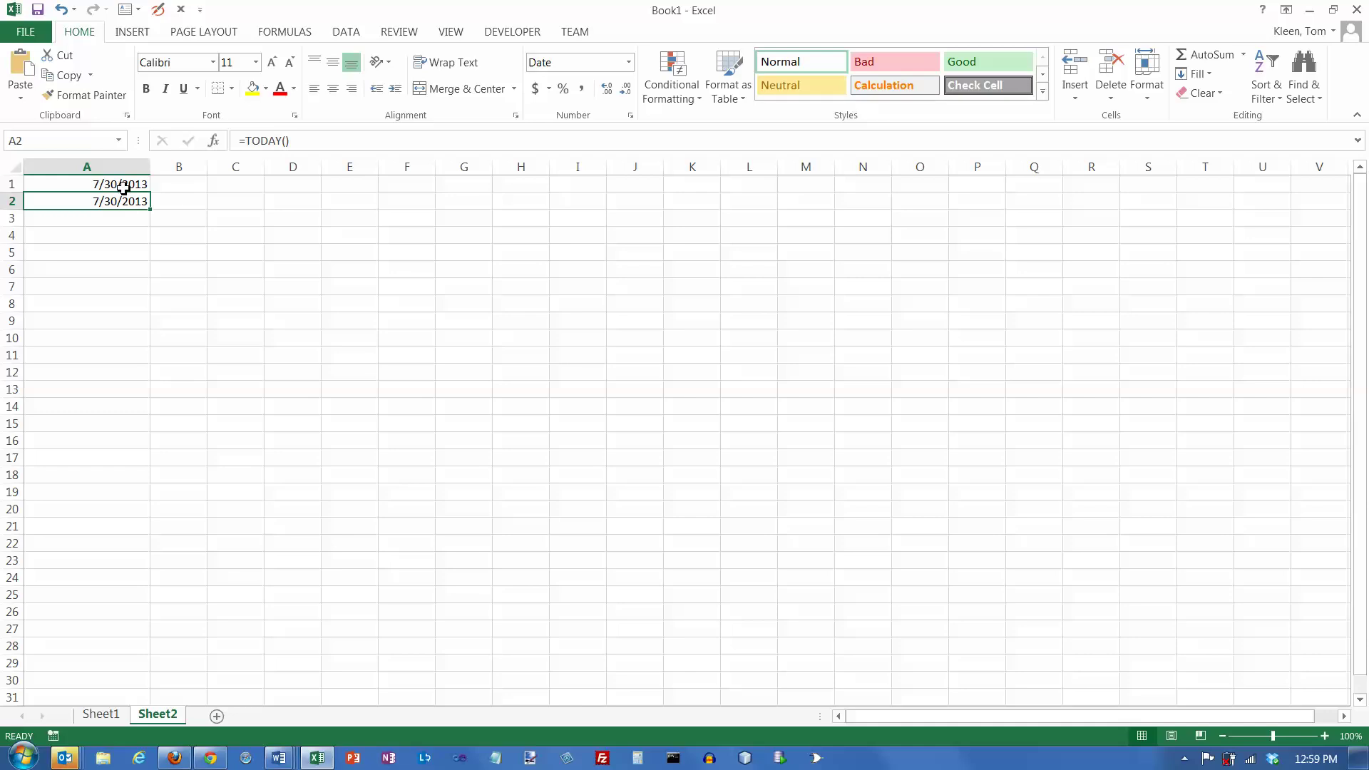
click(629, 62)
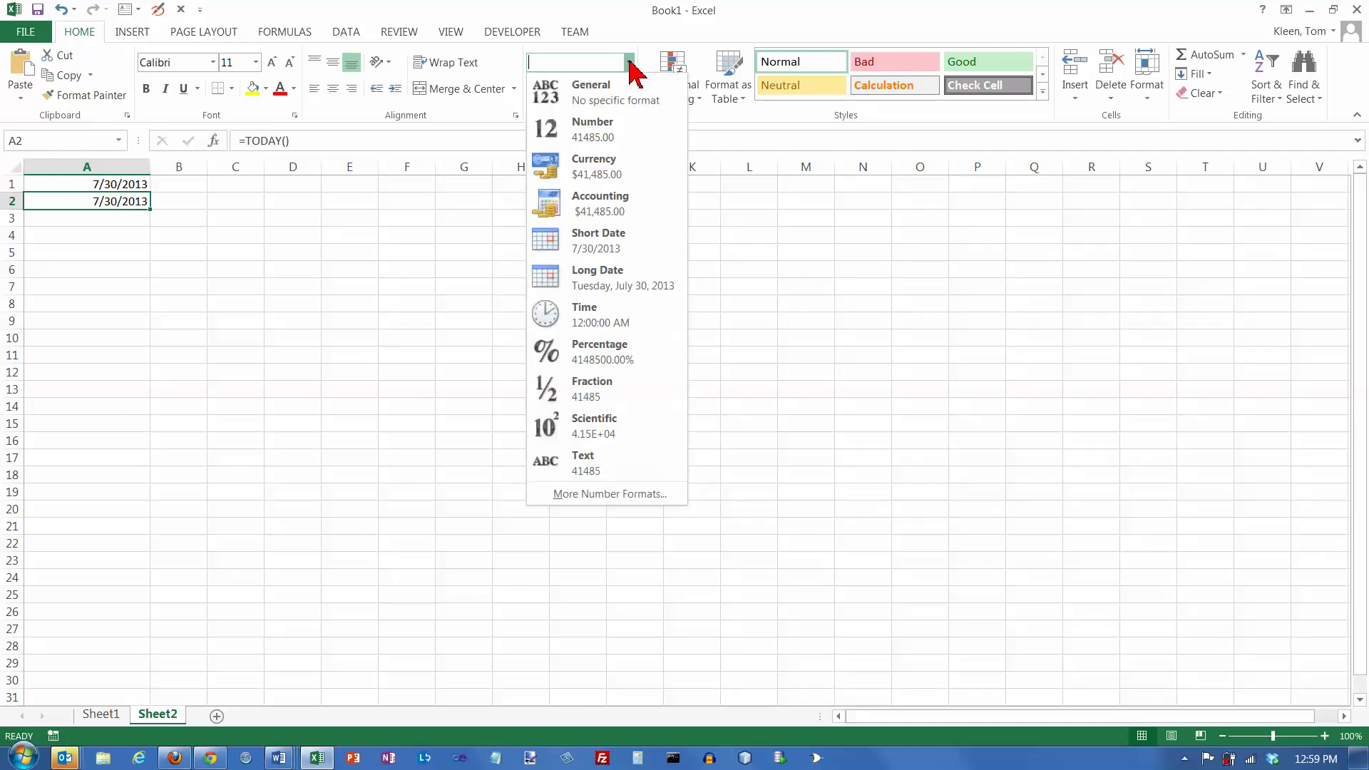
click(606, 285)
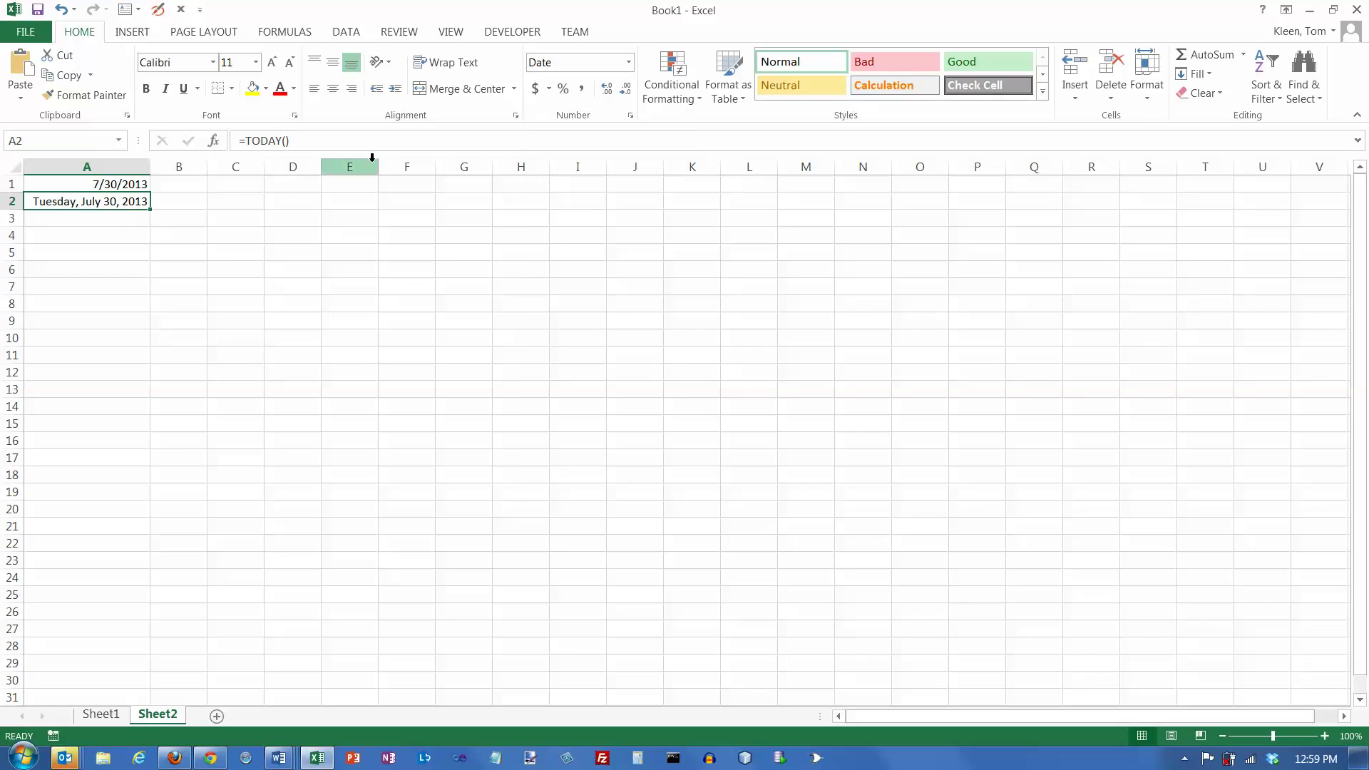
click(630, 64)
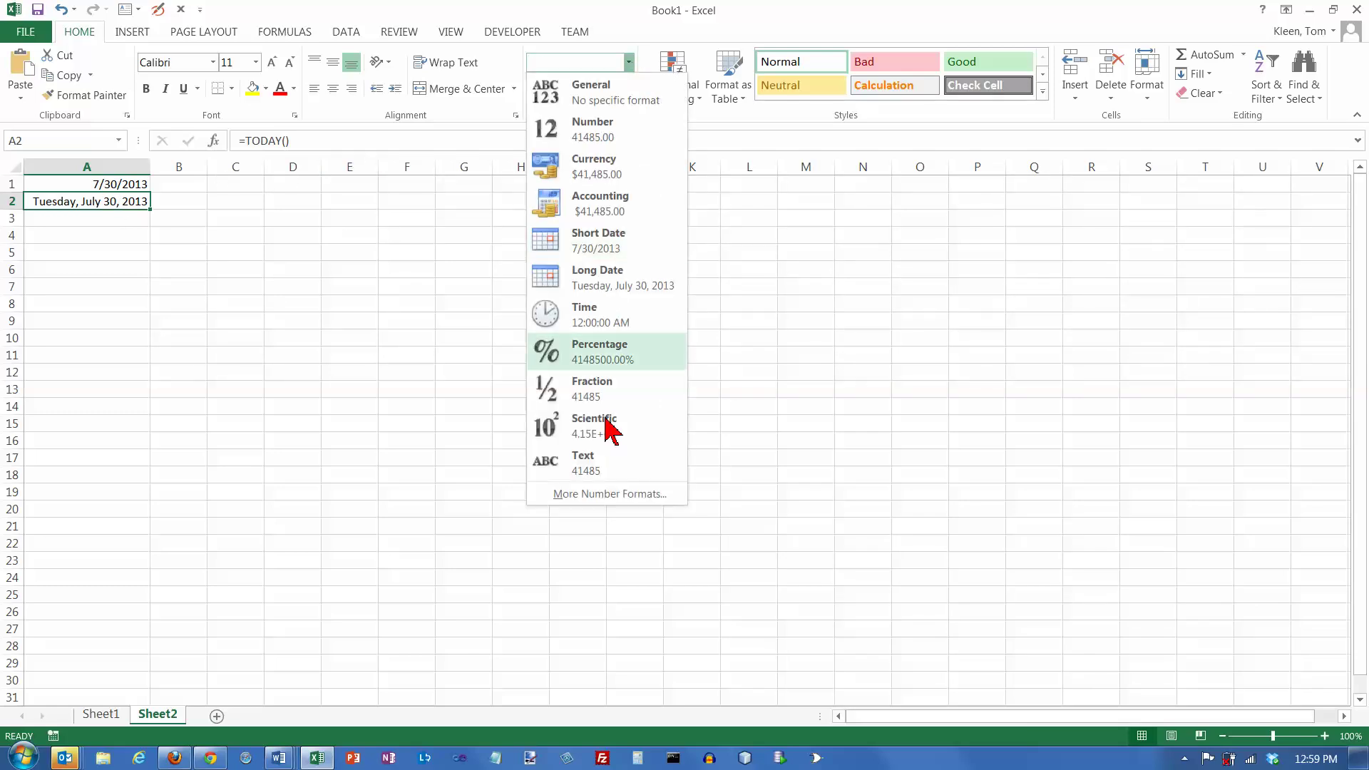
key(Escape)
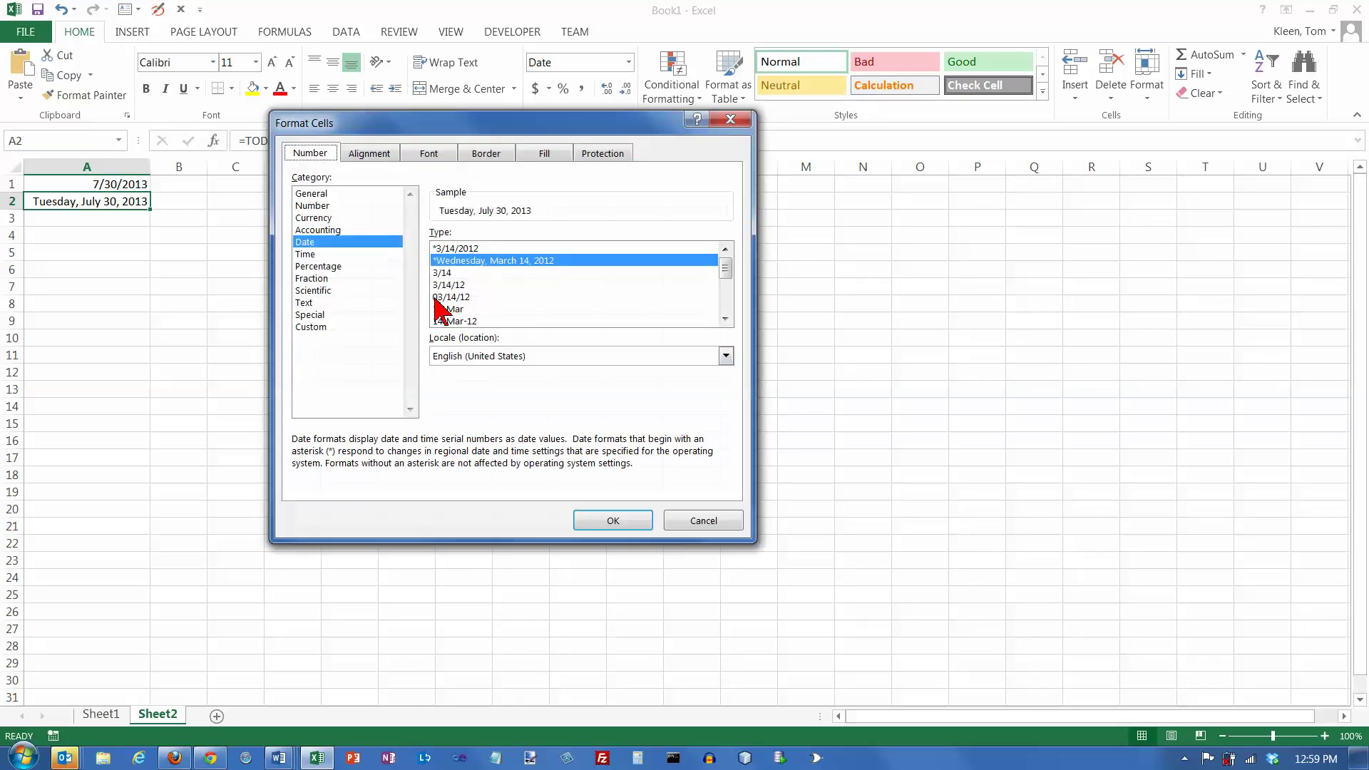
click(695, 524)
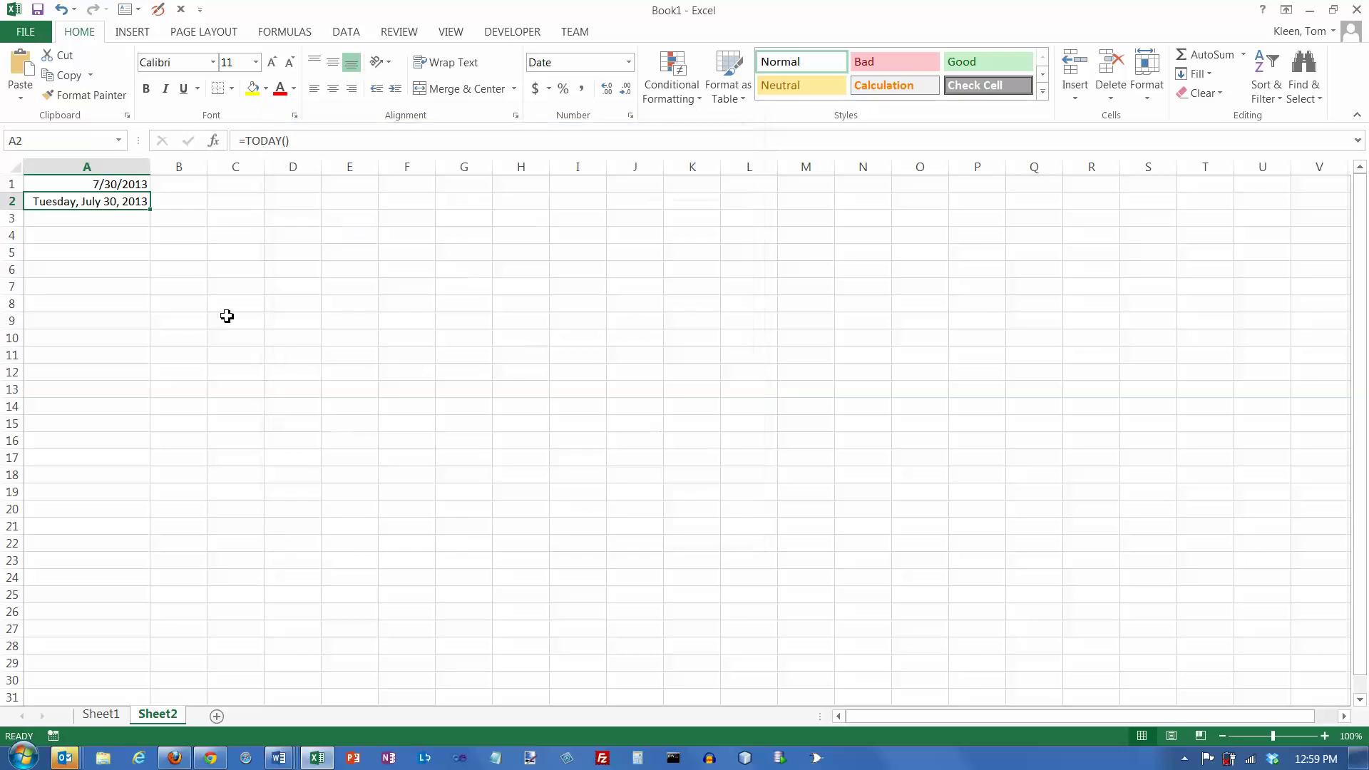
Open Format Cells for A2 and browse the list of date types
right_click(132, 203)
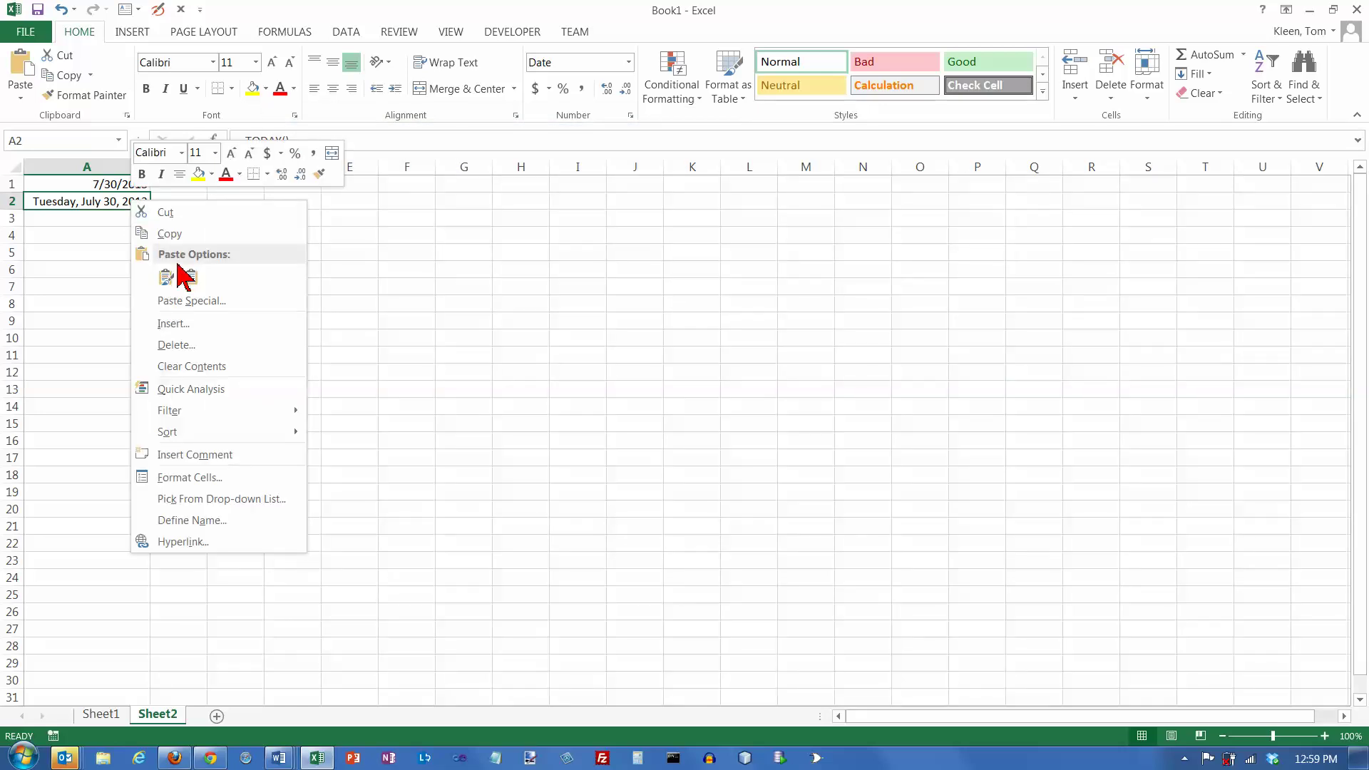
click(217, 489)
drag(246, 269, 564, 151)
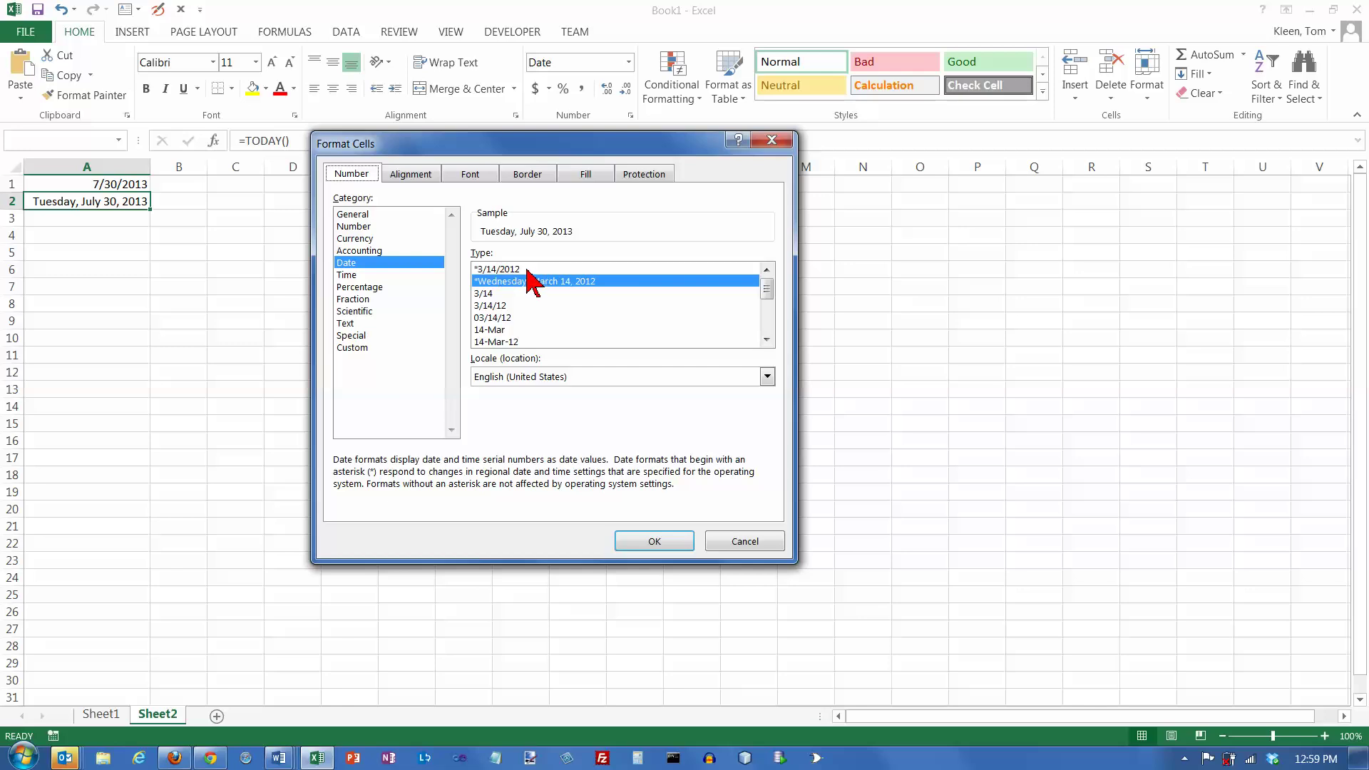
click(767, 340)
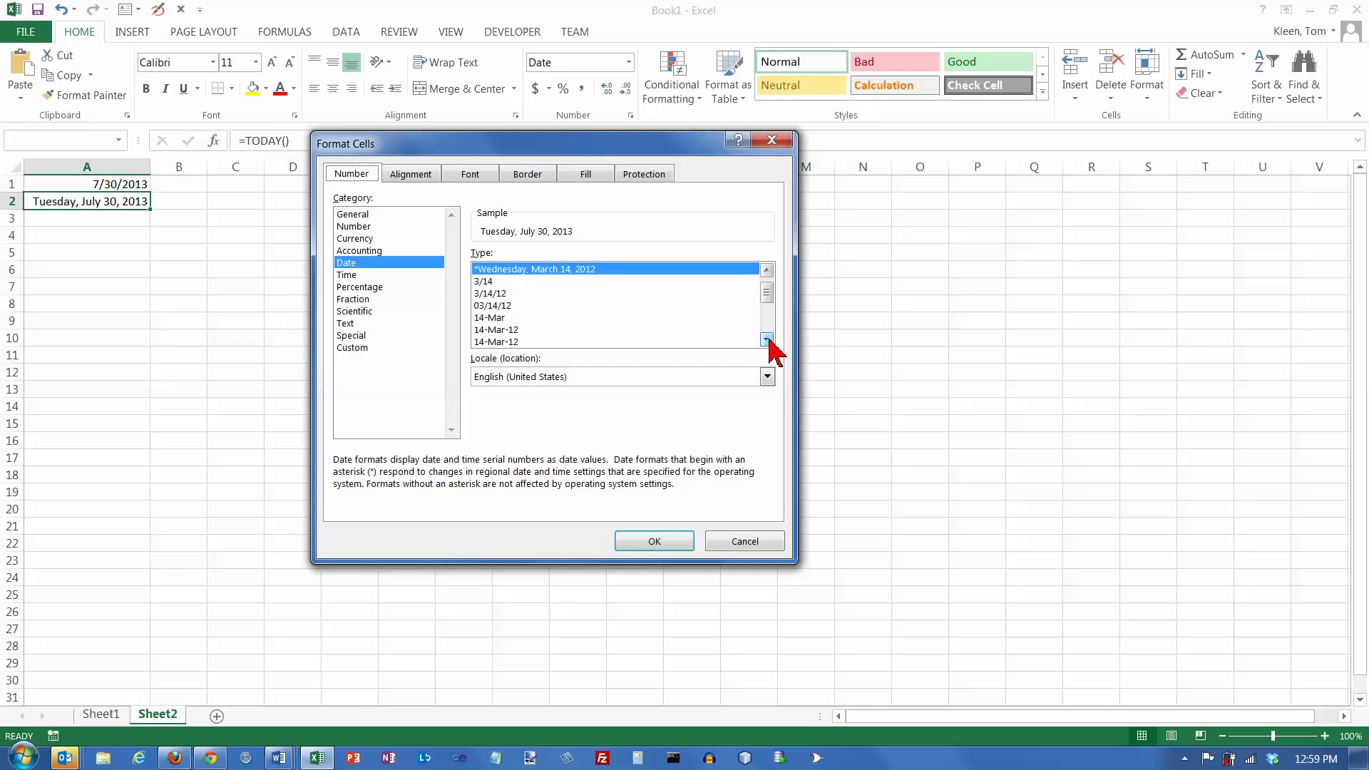
click(768, 340)
click(767, 341)
click(767, 340)
click(768, 340)
click(768, 341)
click(767, 340)
click(768, 340)
click(768, 340)
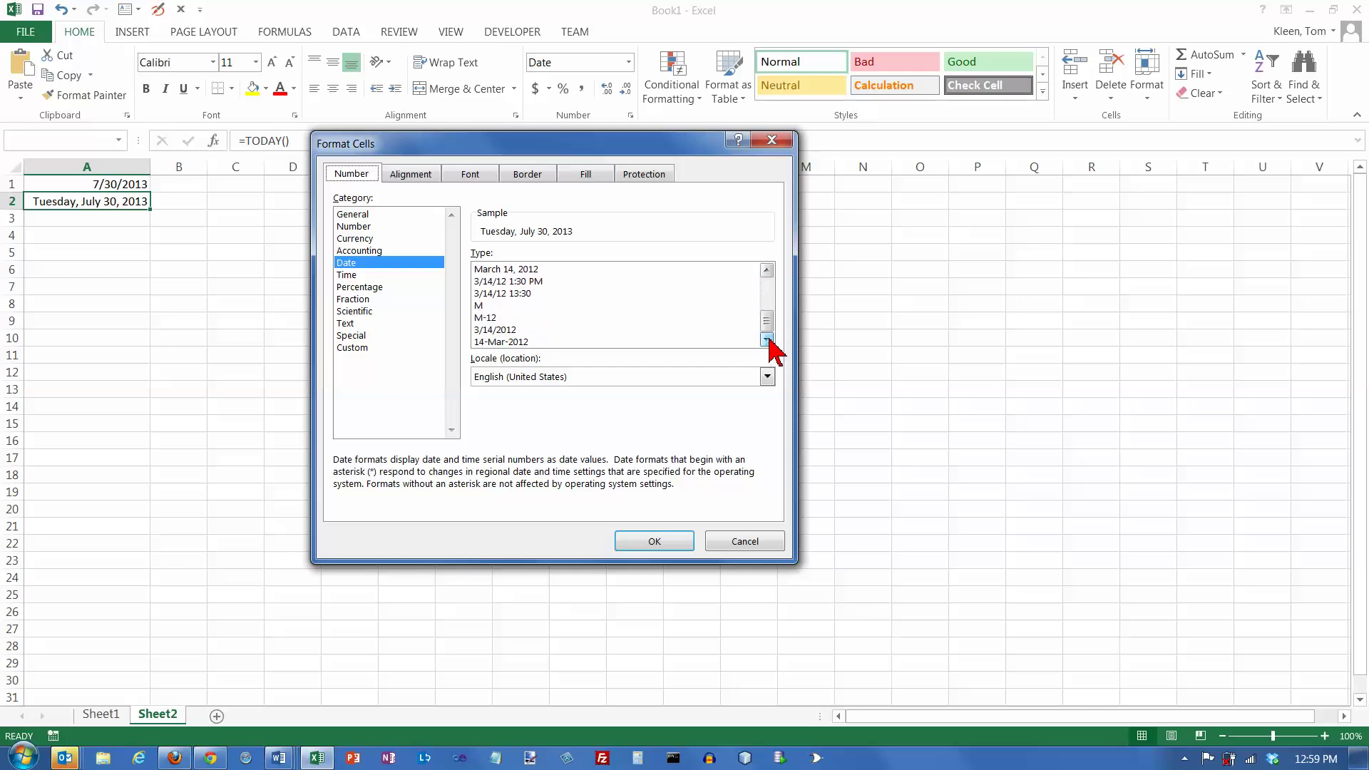
click(767, 270)
click(767, 270)
click(767, 270)
click(768, 270)
click(768, 270)
click(767, 270)
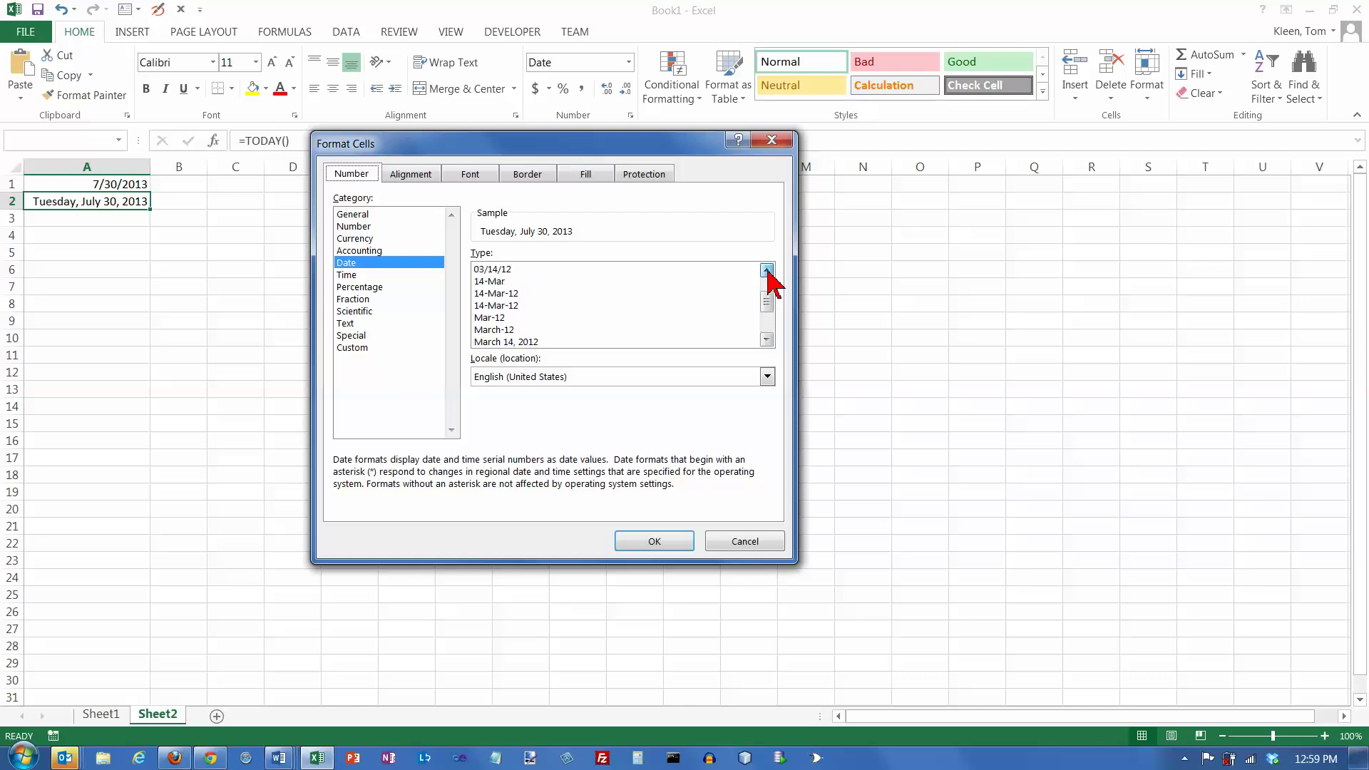
click(768, 269)
click(767, 270)
click(767, 269)
click(767, 270)
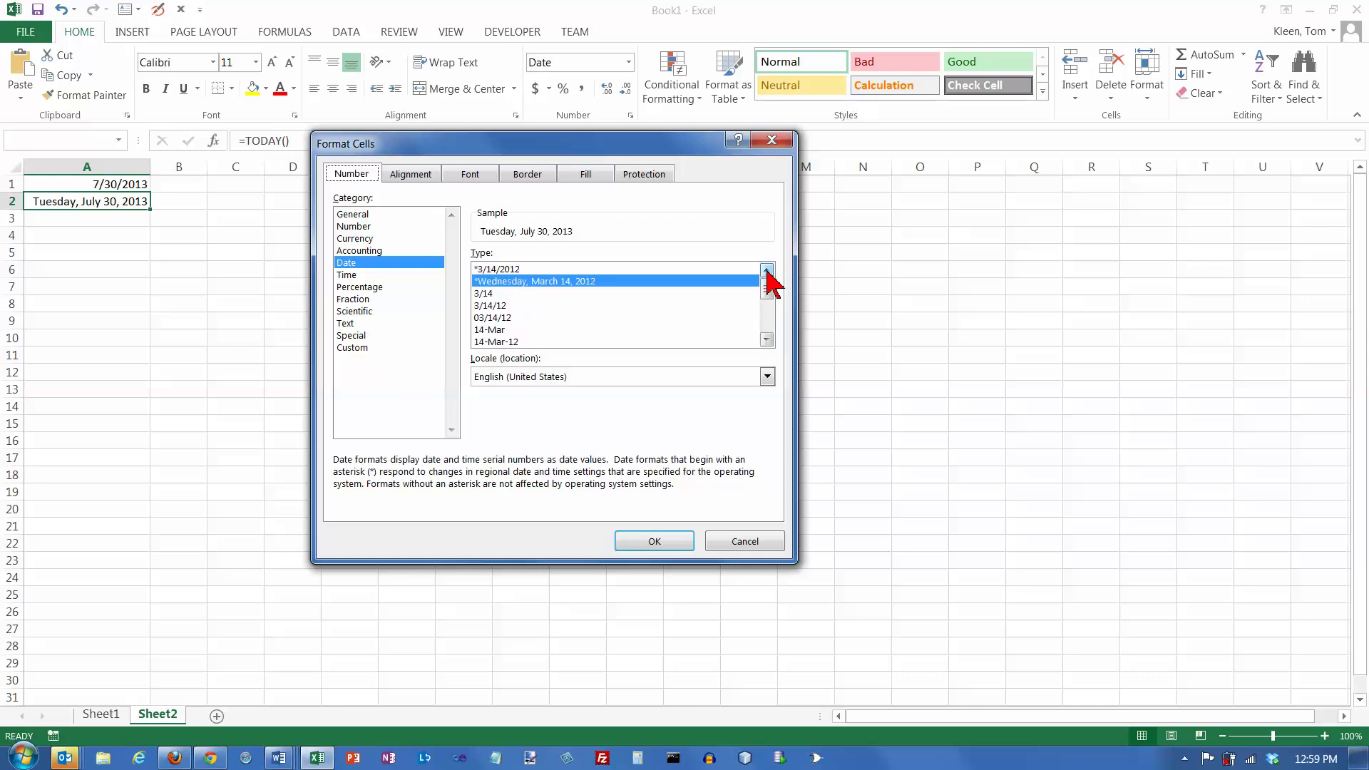
Apply the 3/14/2012 short date type with a four-digit year to A2
click(363, 348)
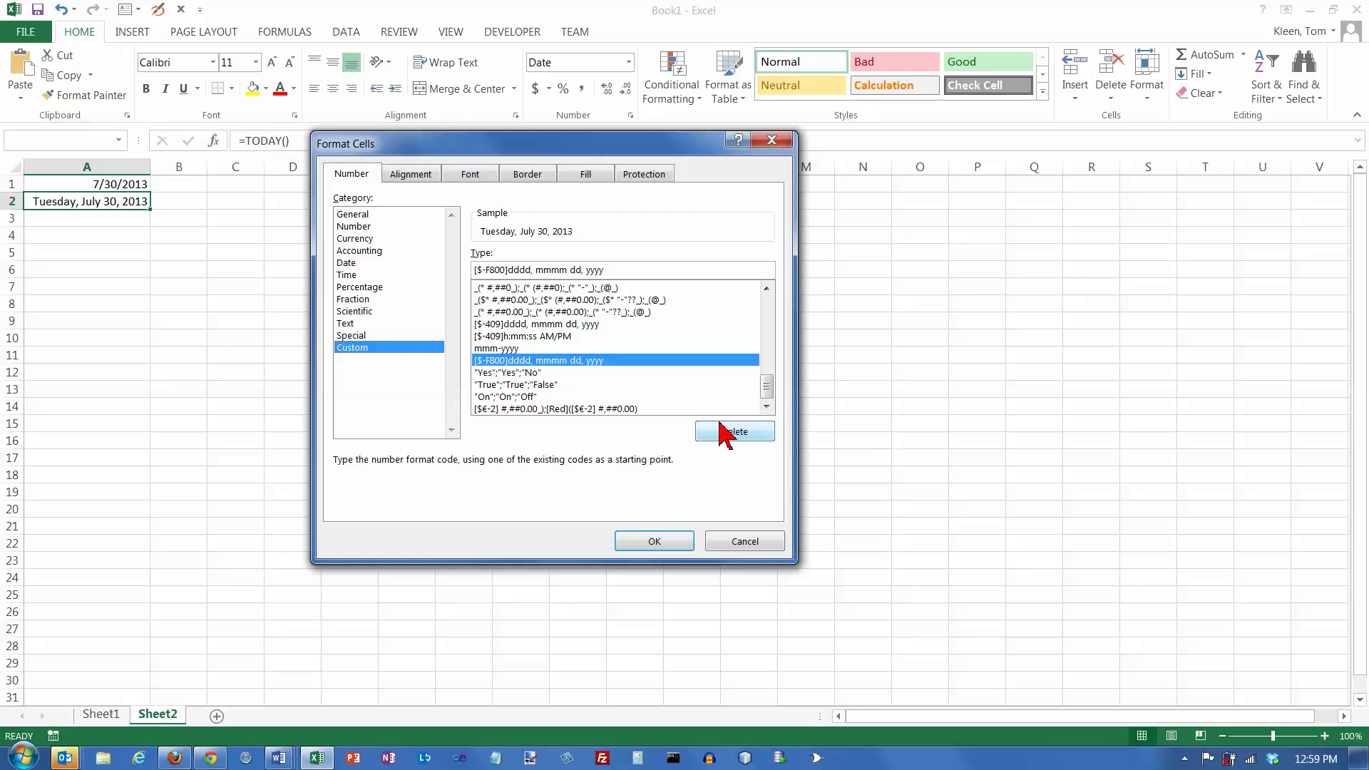
click(350, 263)
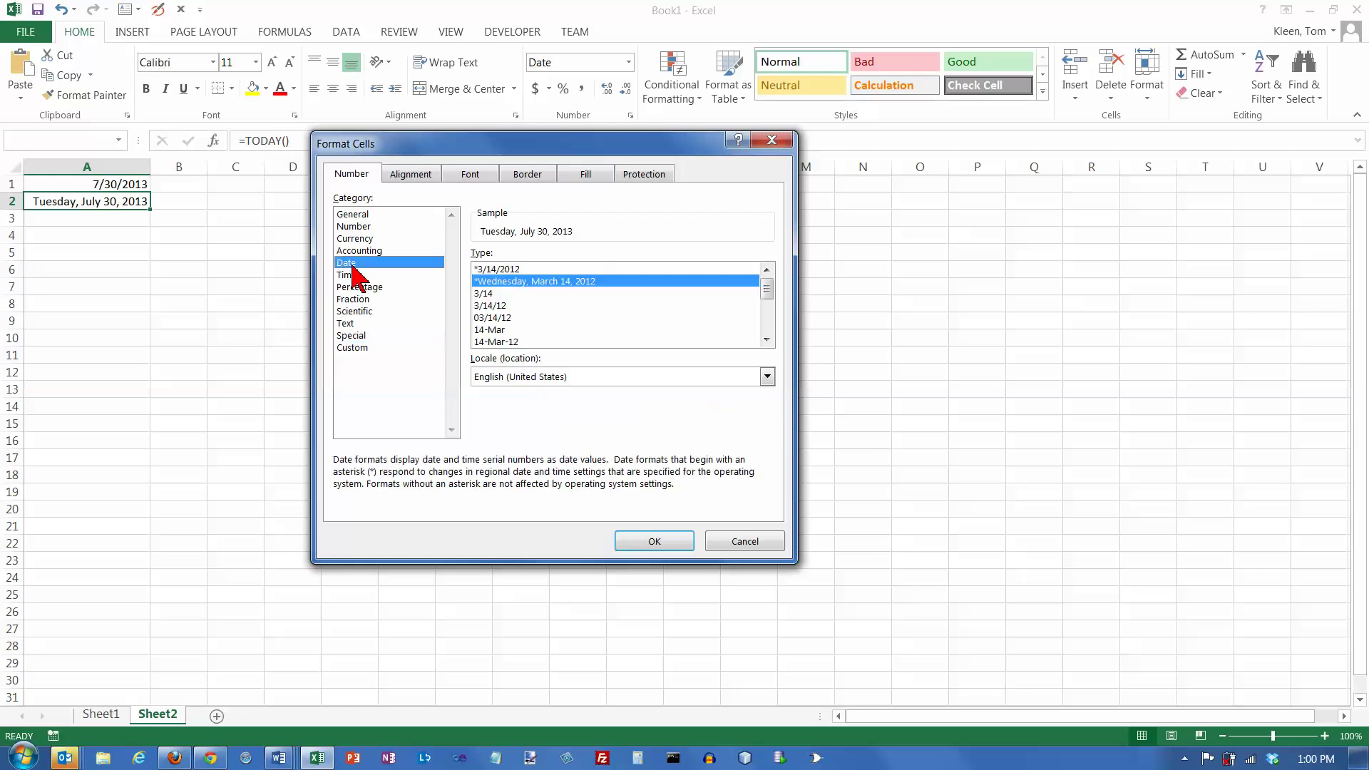
click(490, 294)
click(489, 306)
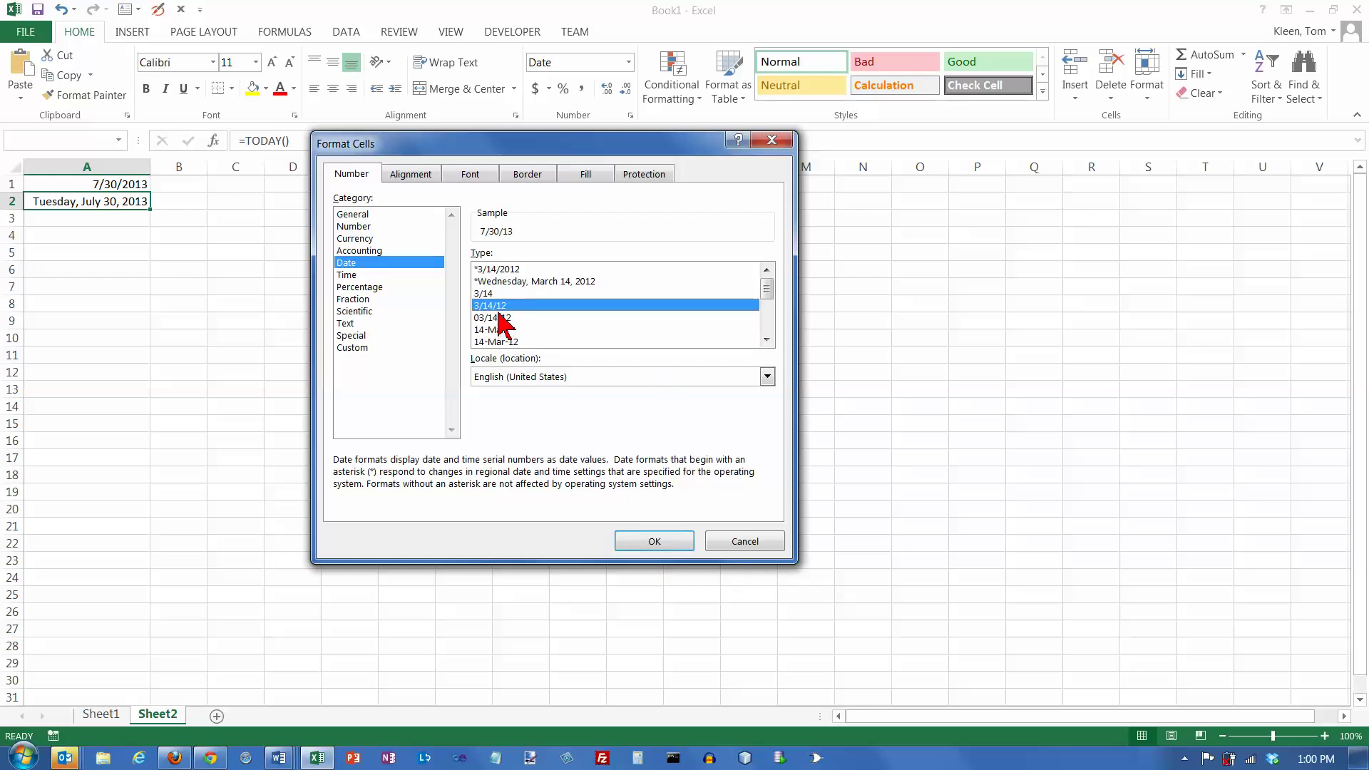
scroll(769, 305, down, 1)
drag(768, 304, 769, 335)
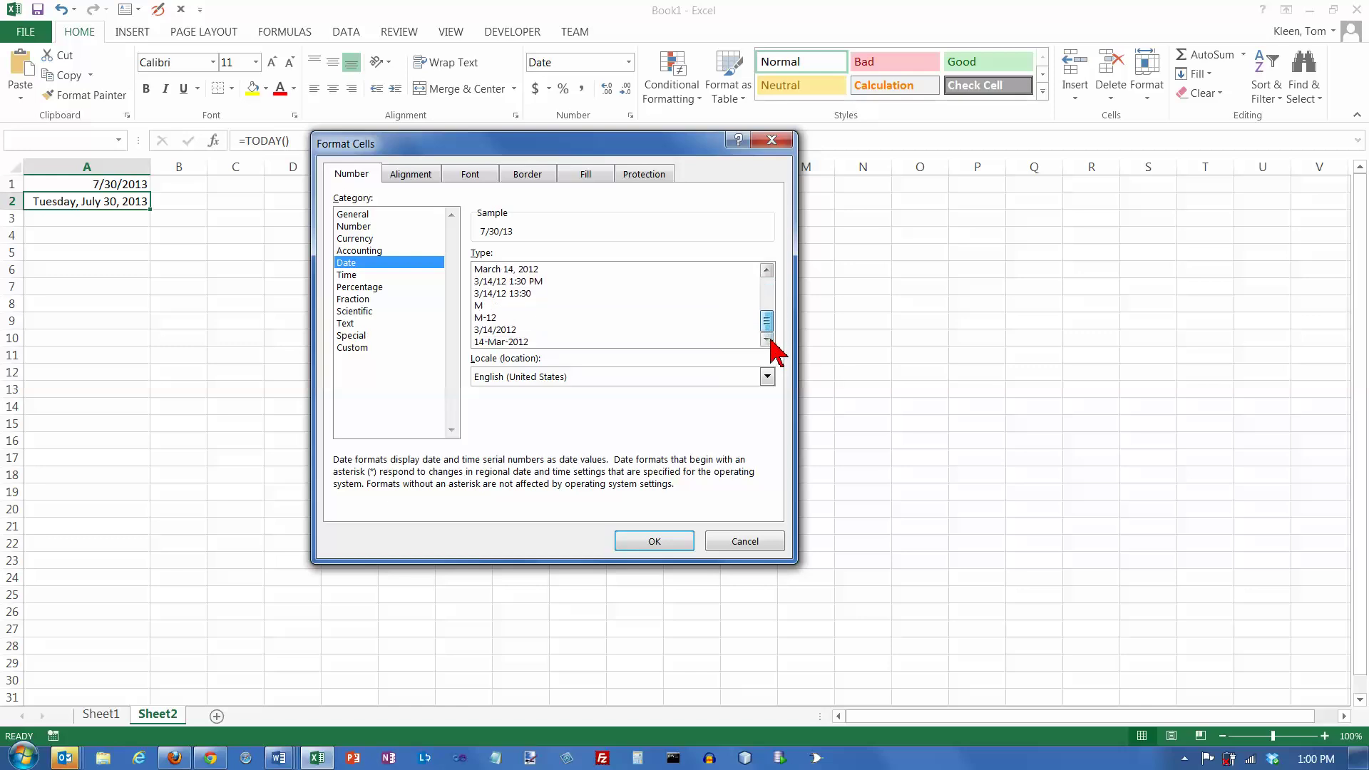
click(508, 329)
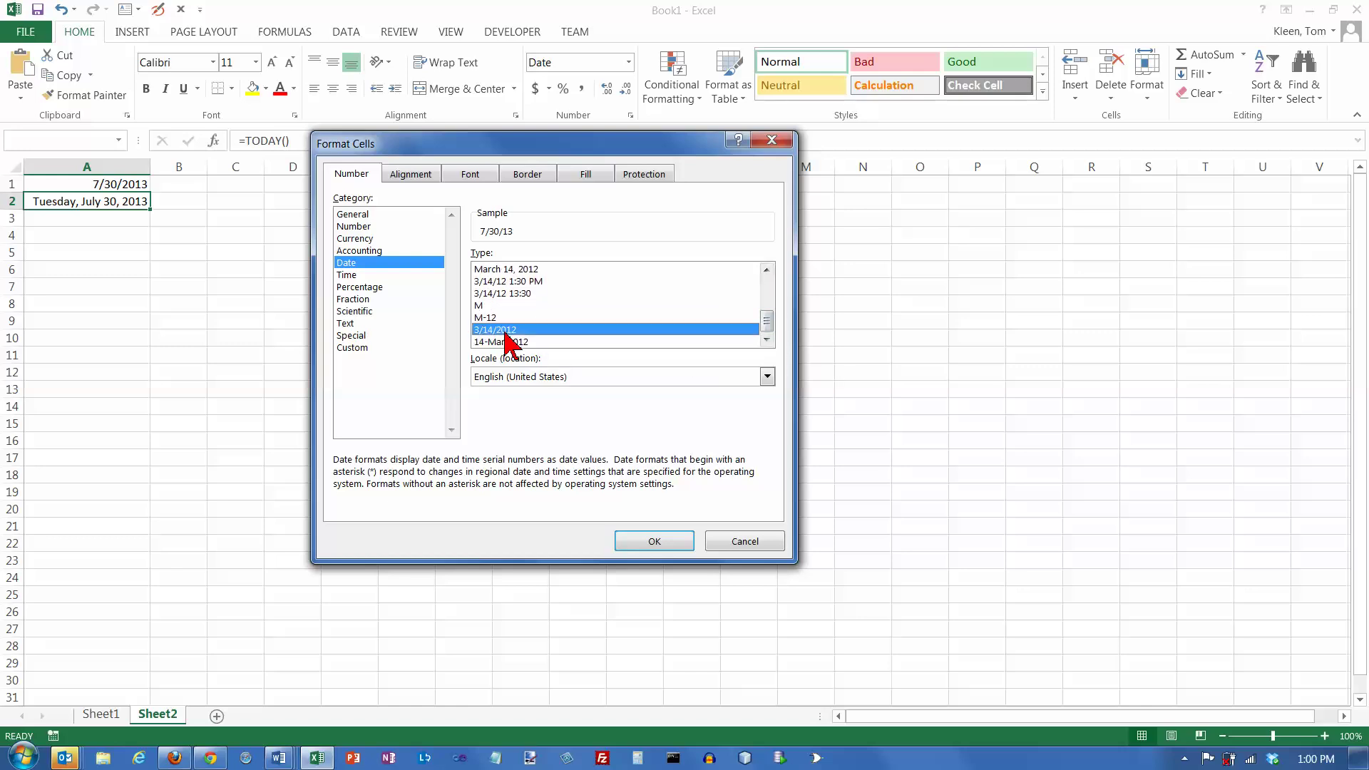
click(654, 541)
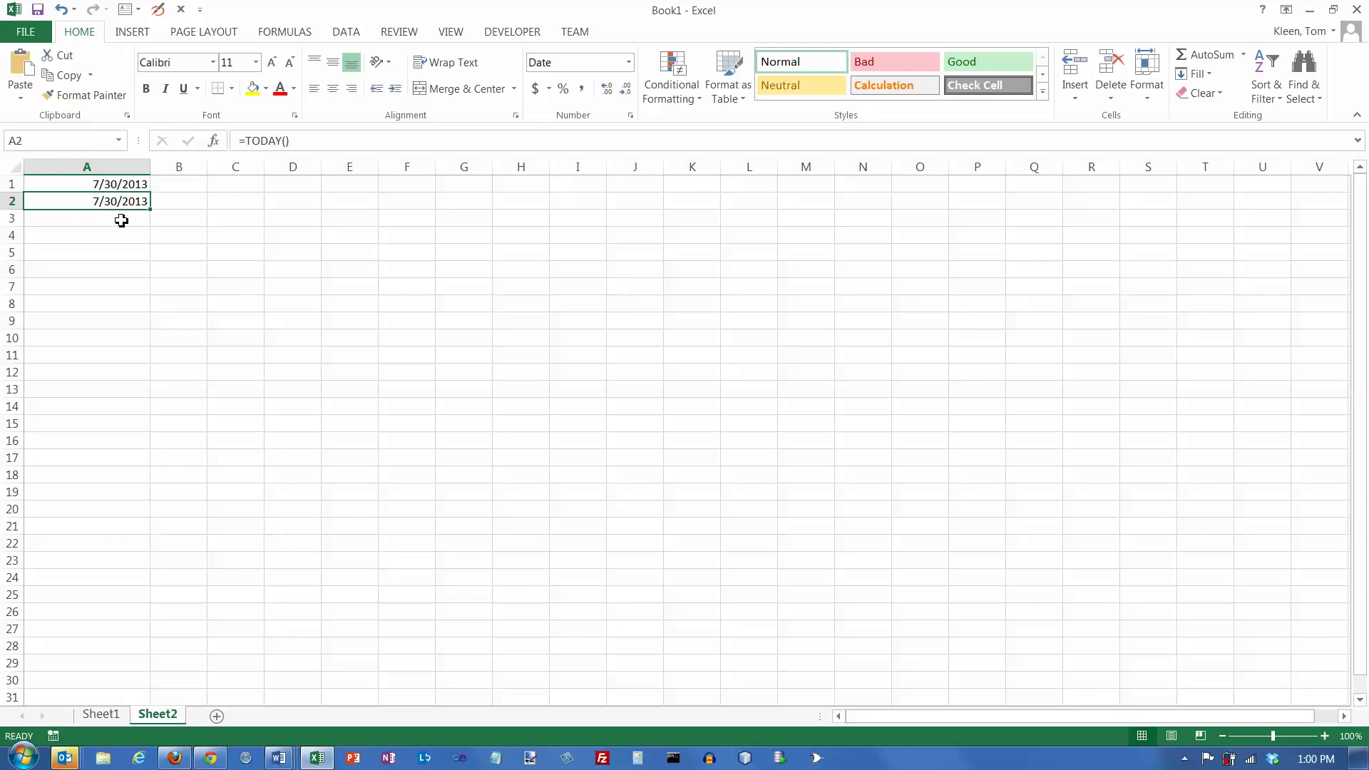
Widen column B and type =now() into cell B1
click(122, 237)
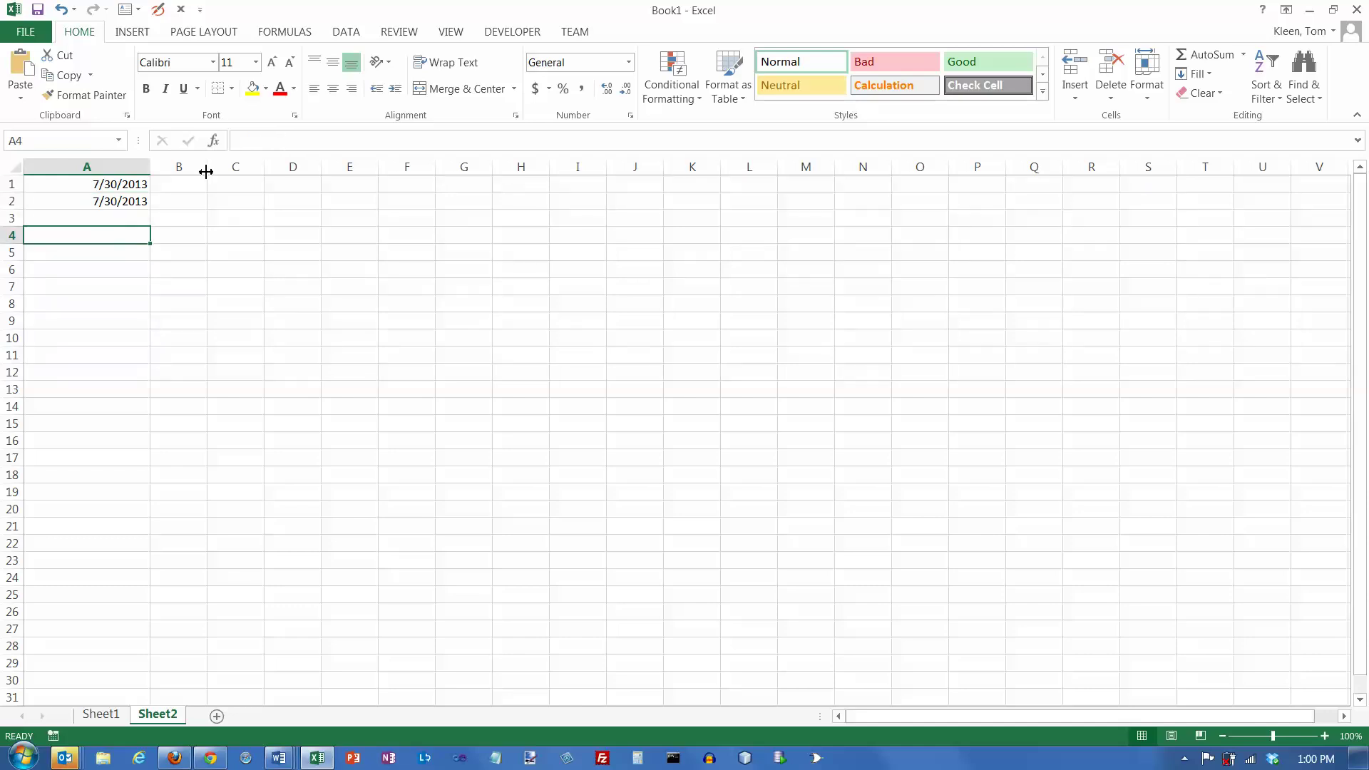
drag(208, 169, 266, 172)
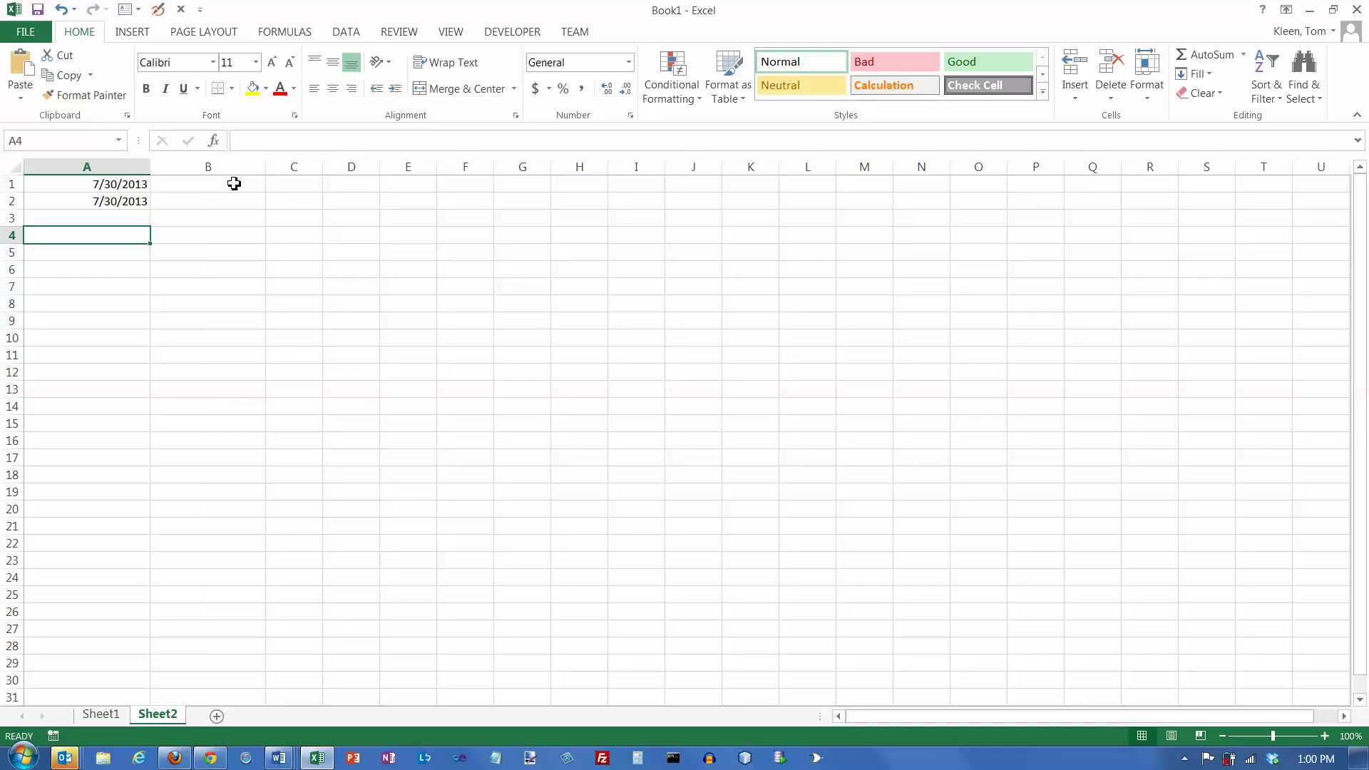
click(229, 184)
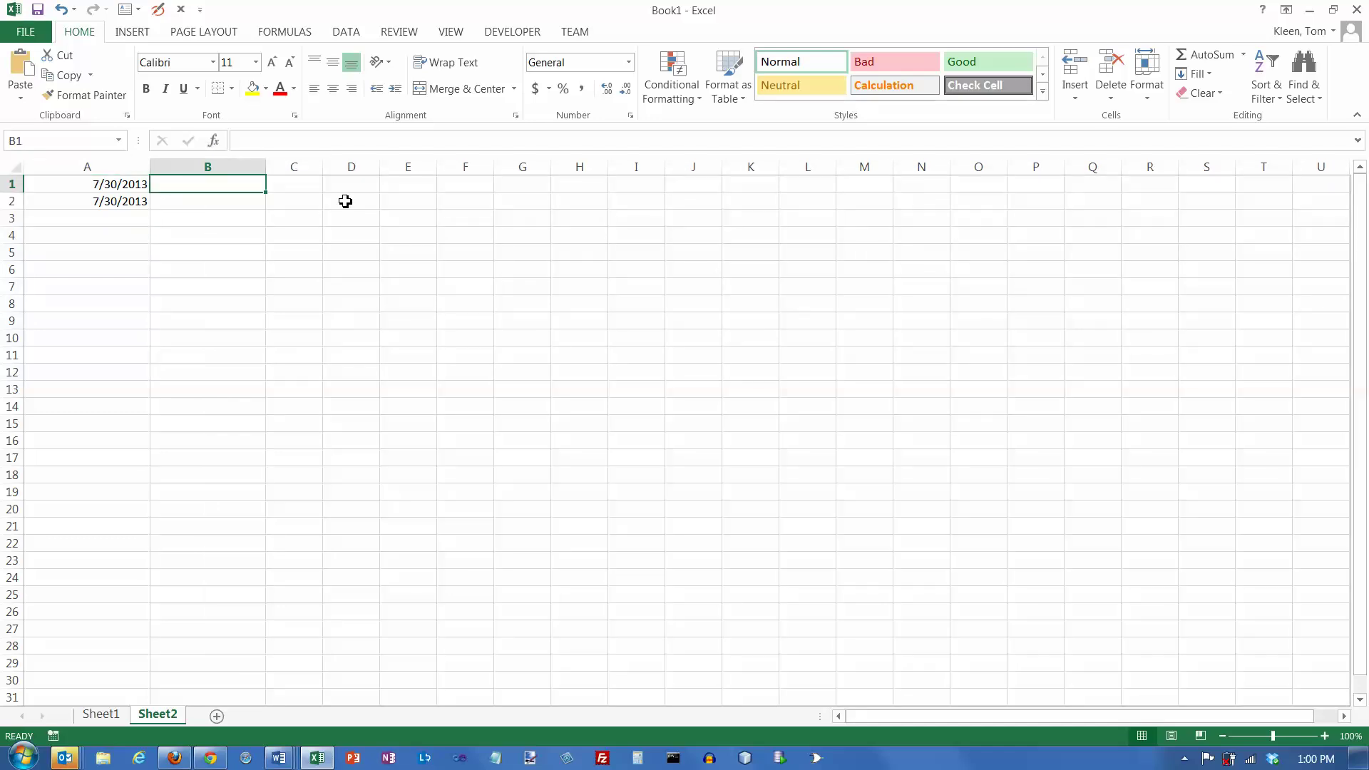
text(=n)
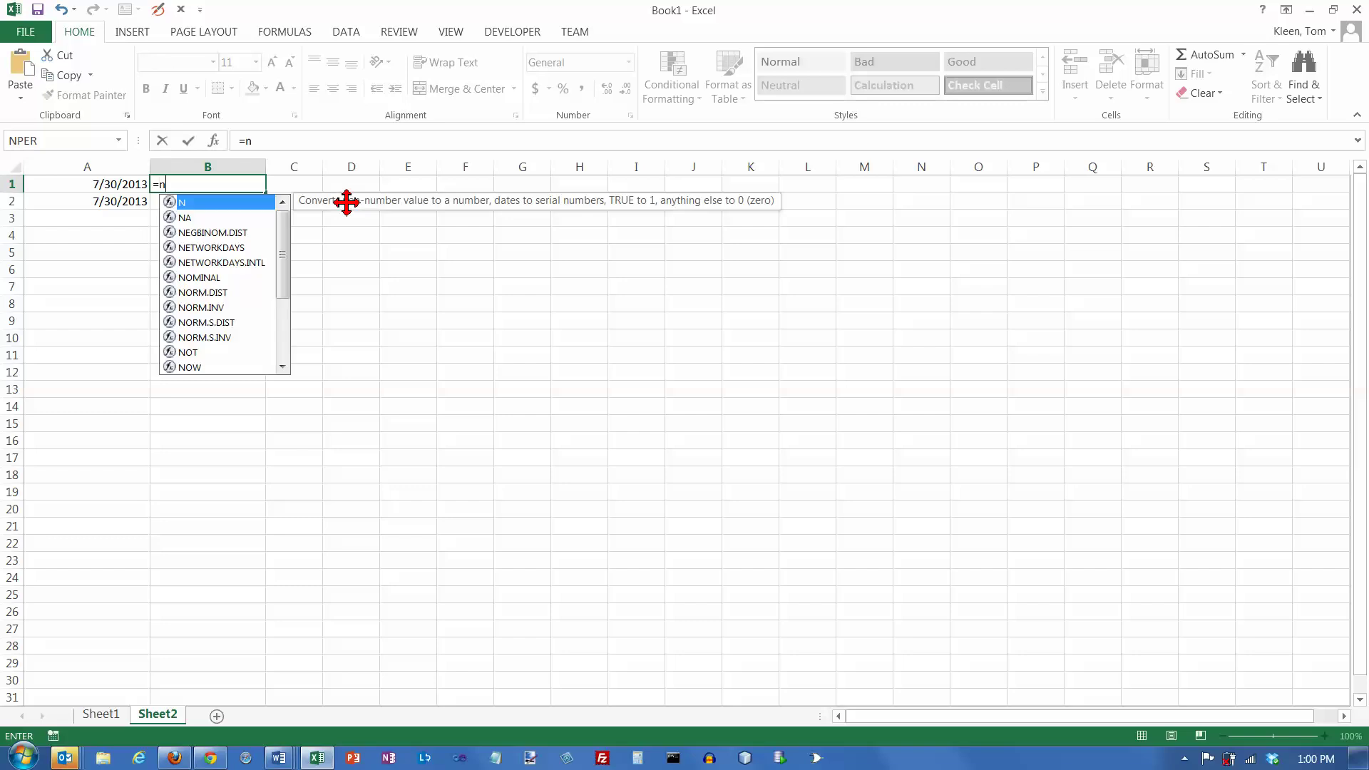
text(ow())
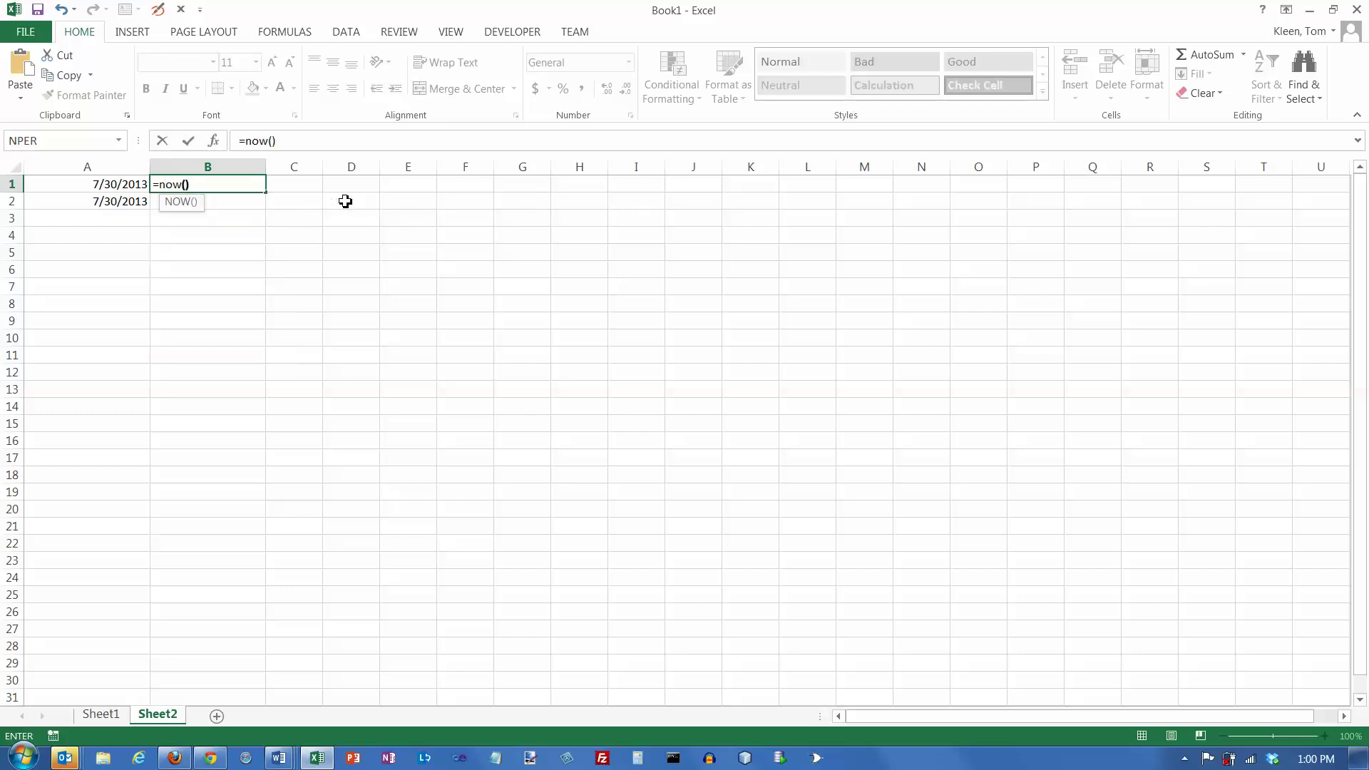
Commit =NOW() in B1 and compare it with A1's =TODAY() formula
key(Return)
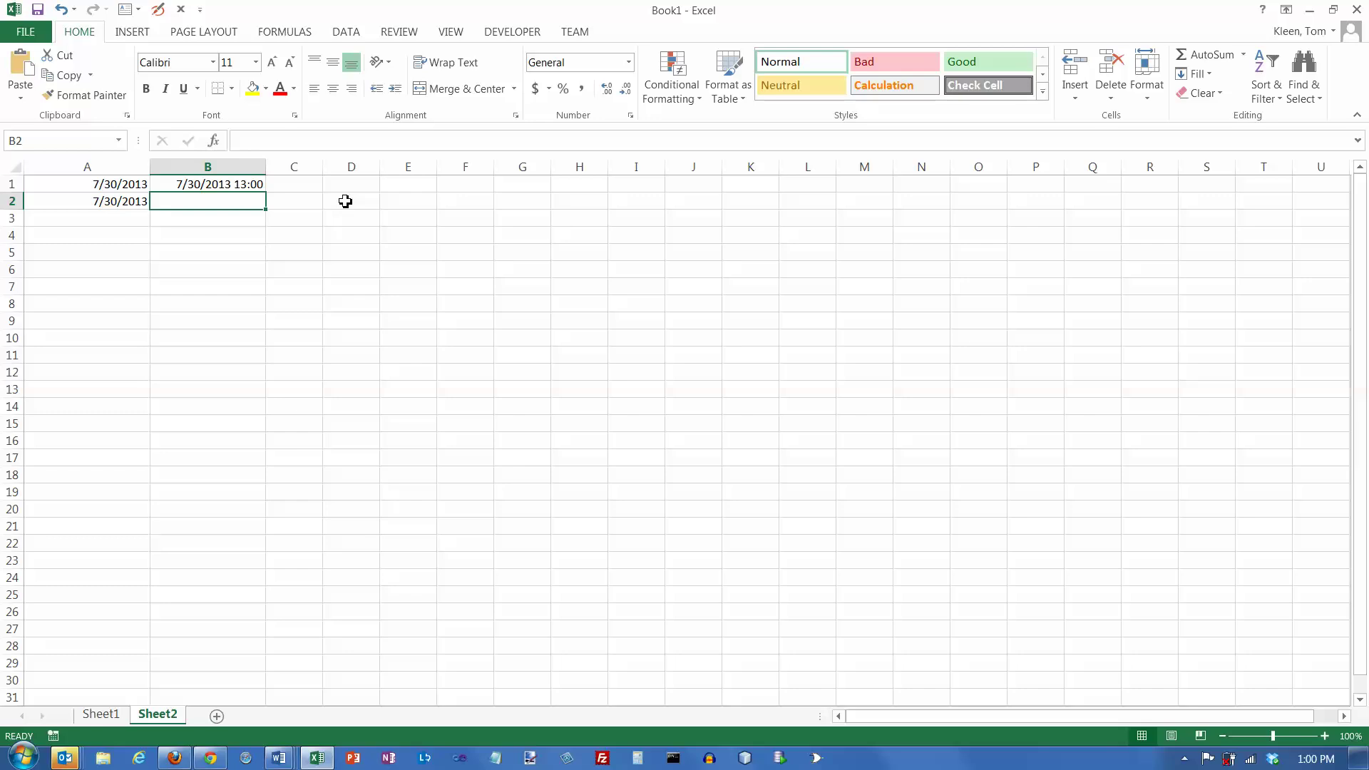
click(224, 187)
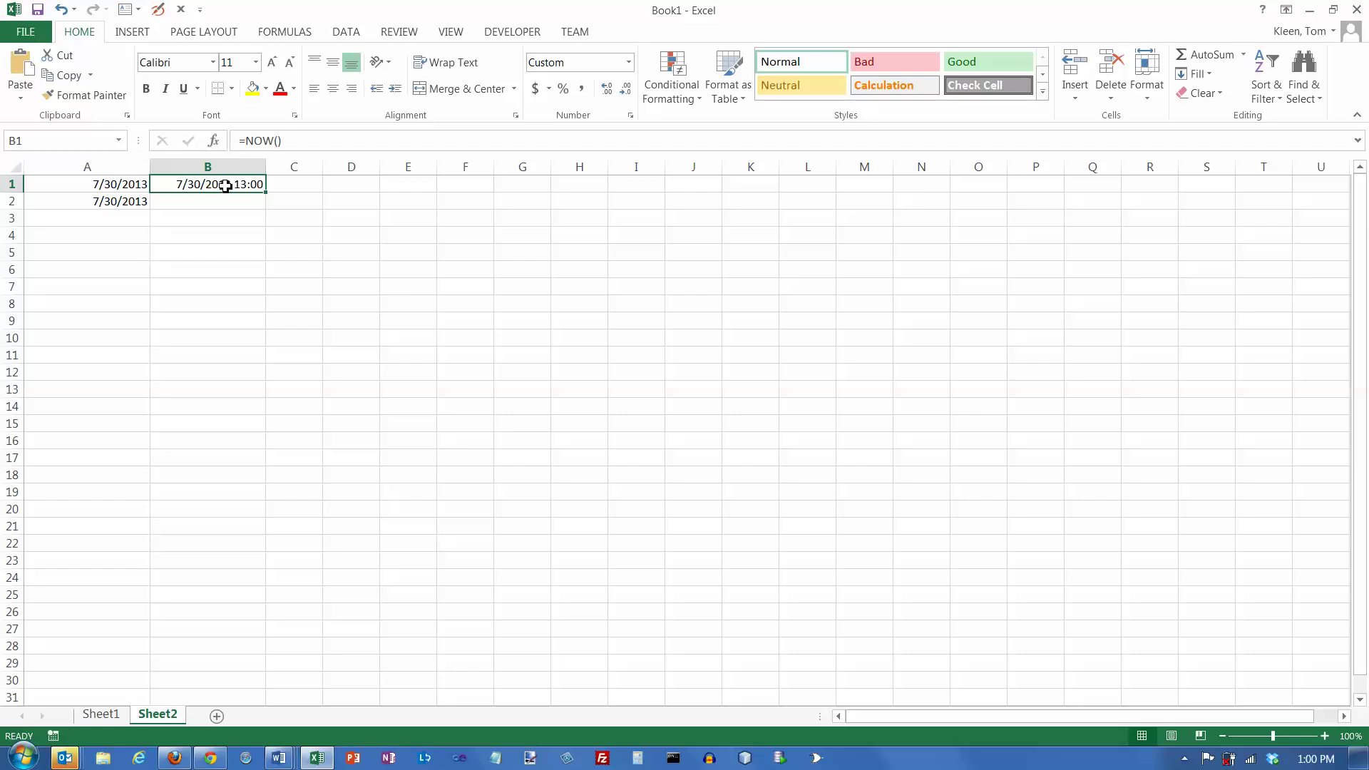
click(124, 189)
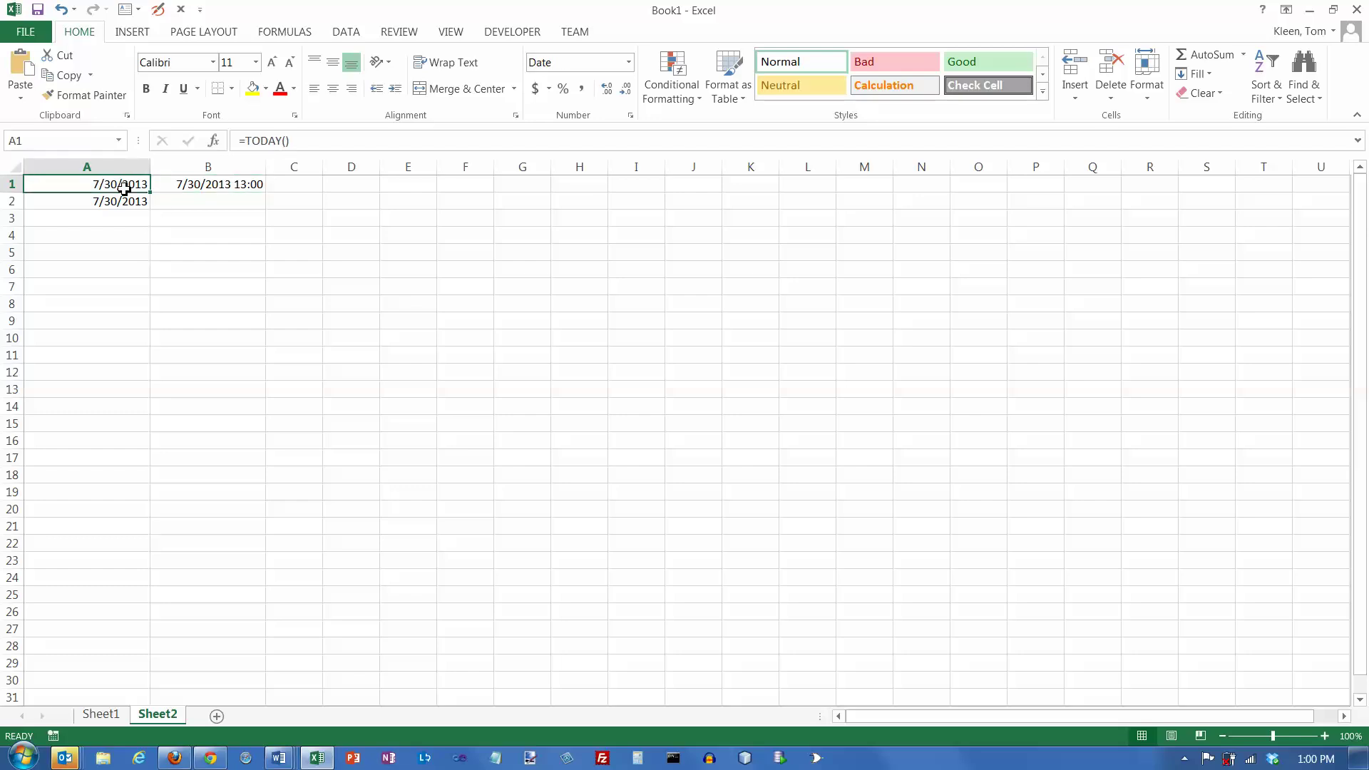
click(204, 189)
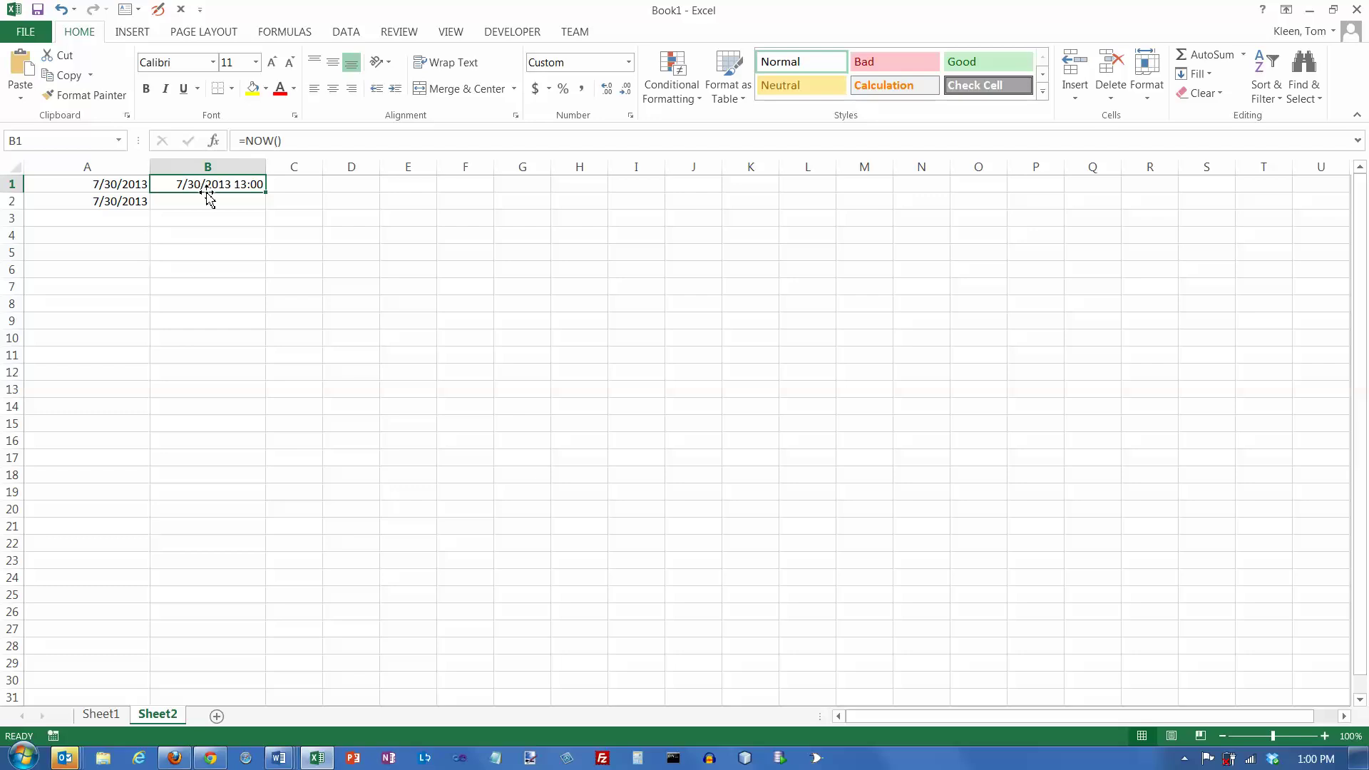
Format B1 as Short Date, 7/30/2013, and compare its formula with A1's
click(629, 63)
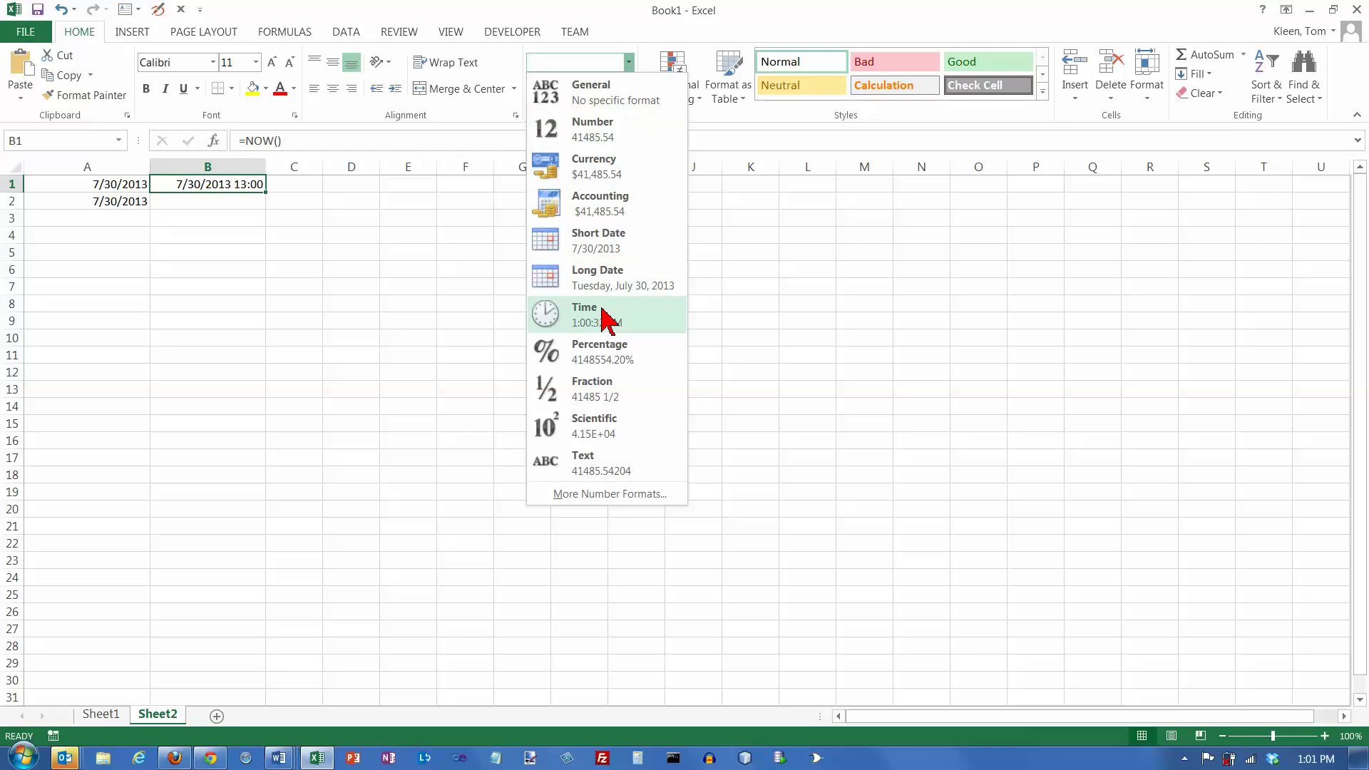
click(598, 250)
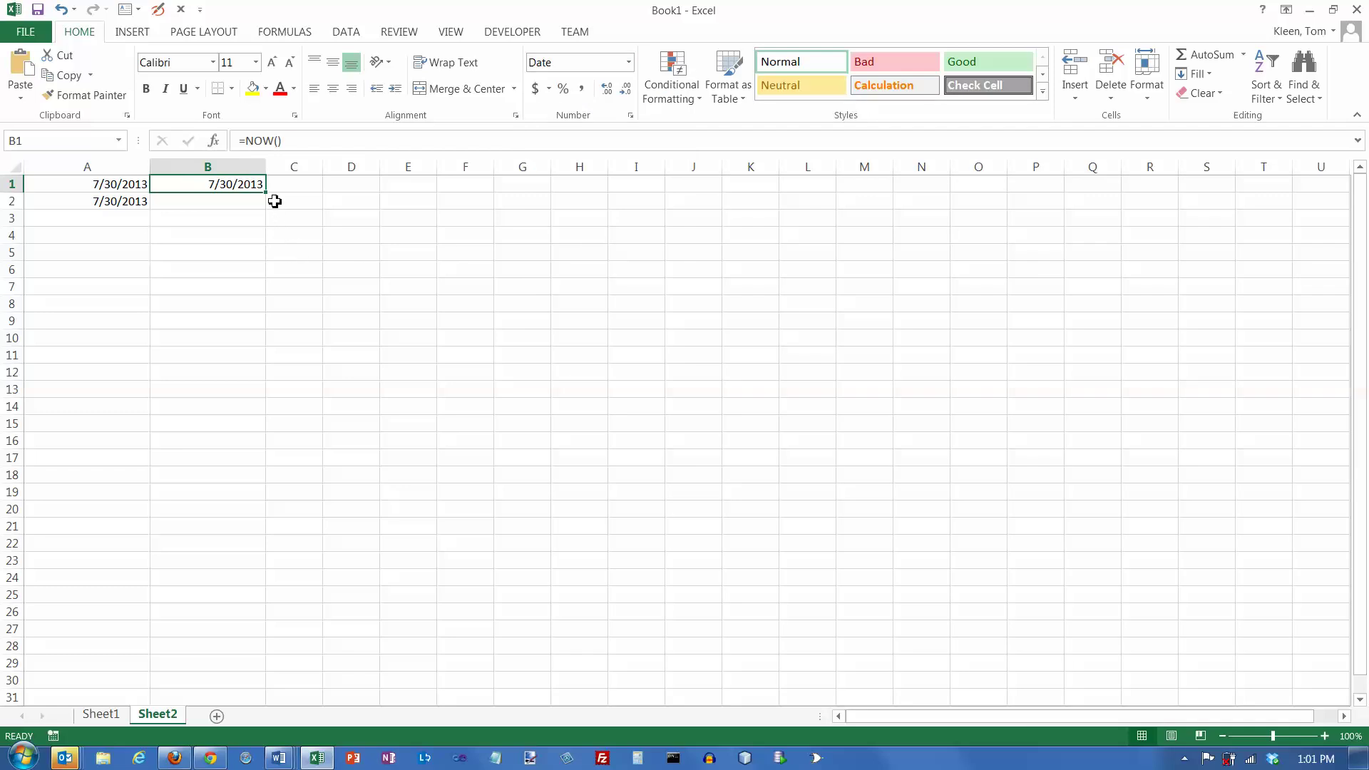
click(116, 188)
click(199, 187)
click(144, 185)
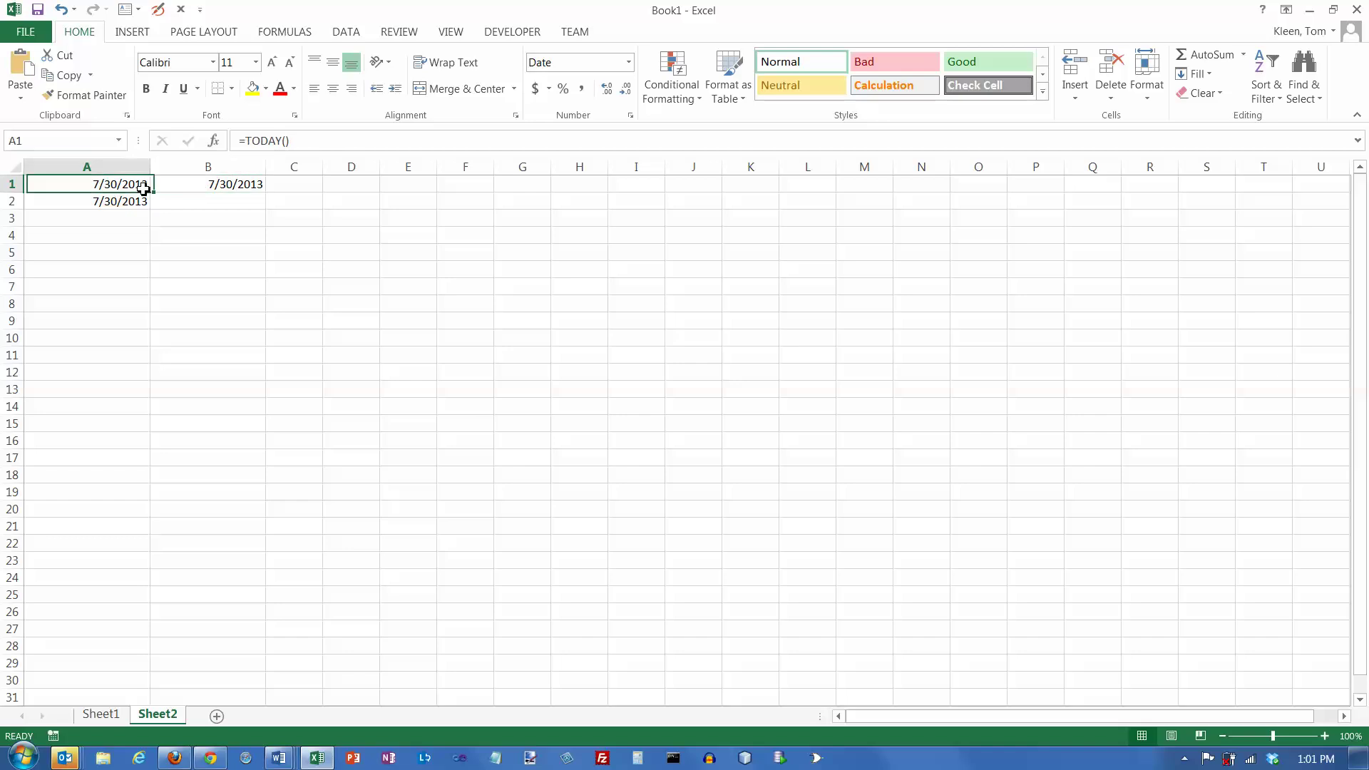
click(208, 188)
click(122, 184)
click(154, 184)
click(122, 184)
click(154, 184)
Widen column C
click(129, 185)
click(168, 182)
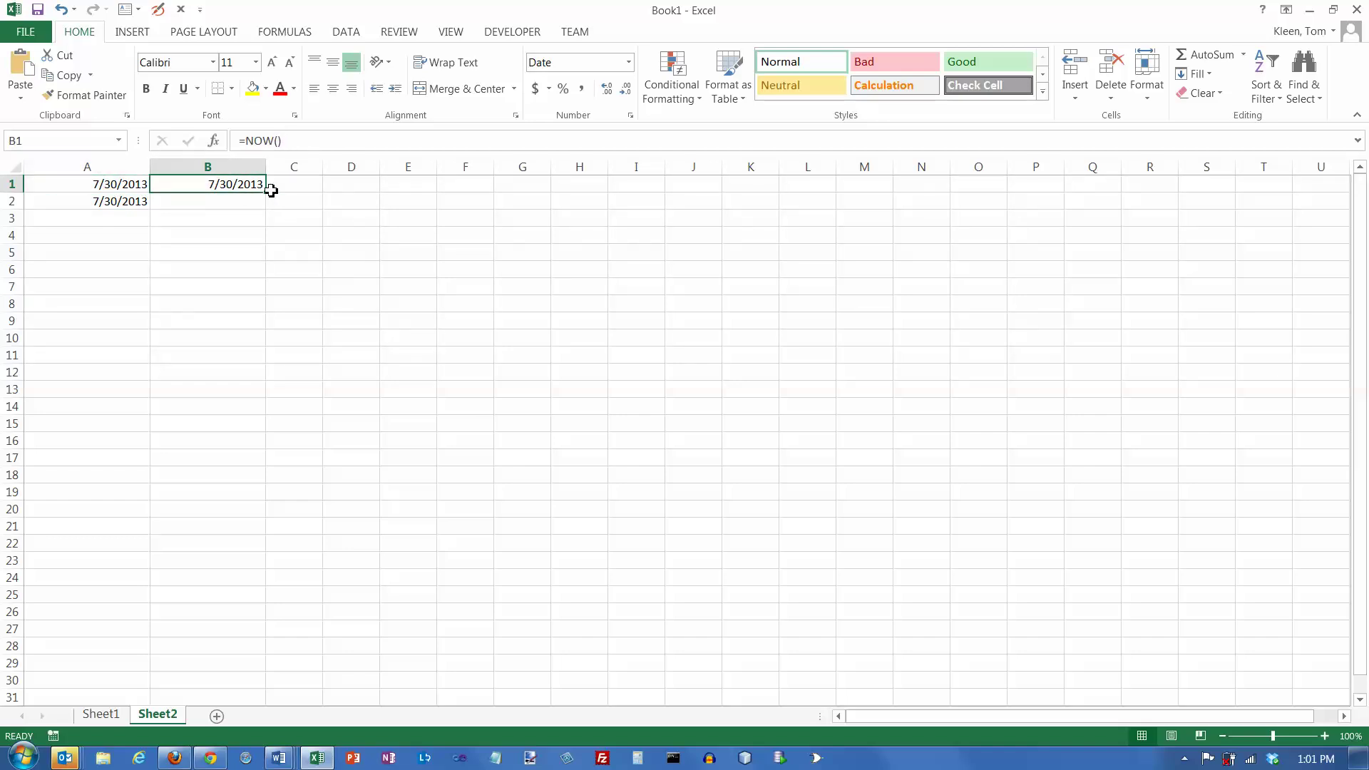
drag(324, 168, 379, 170)
Enter the comparison =A1=B1 in C1, which returns FALSE
click(327, 185)
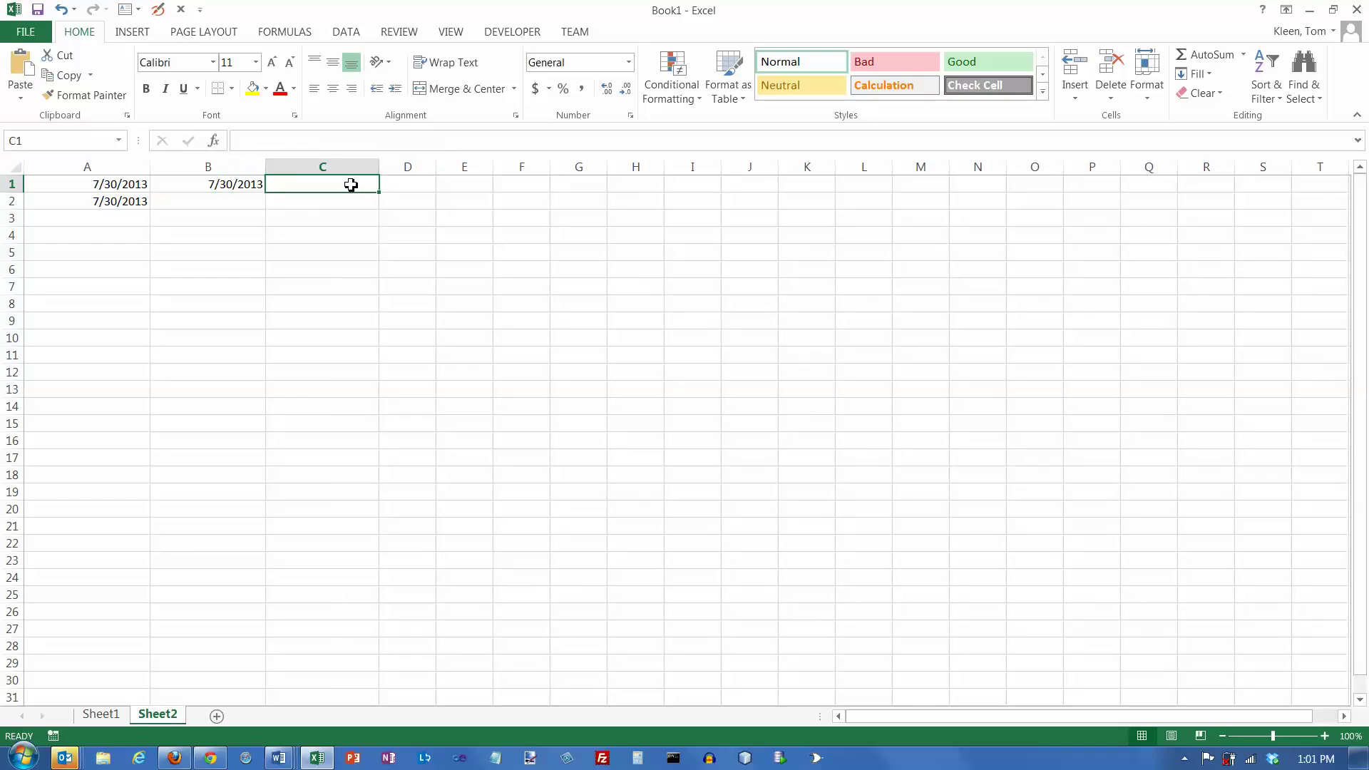
text(=)
key(Left)
key(Left)
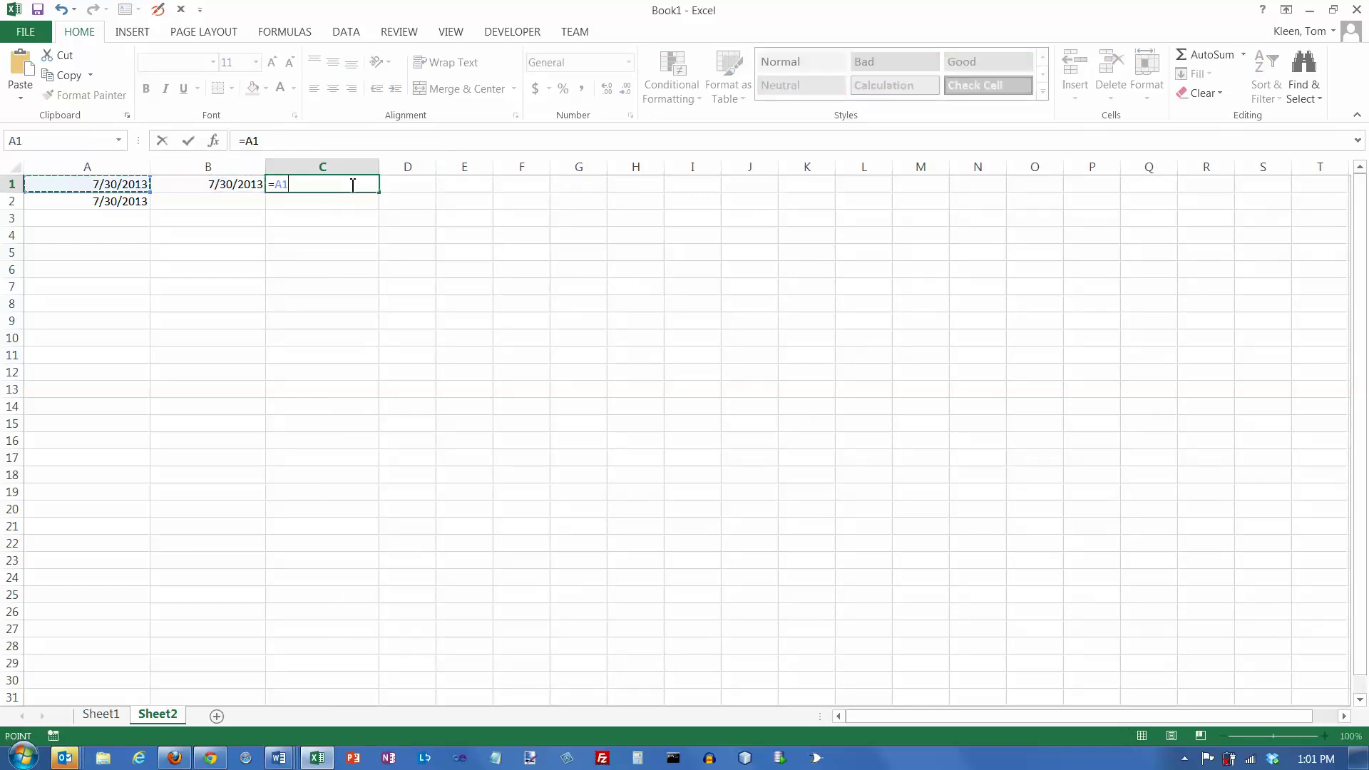
text(=)
key(Left)
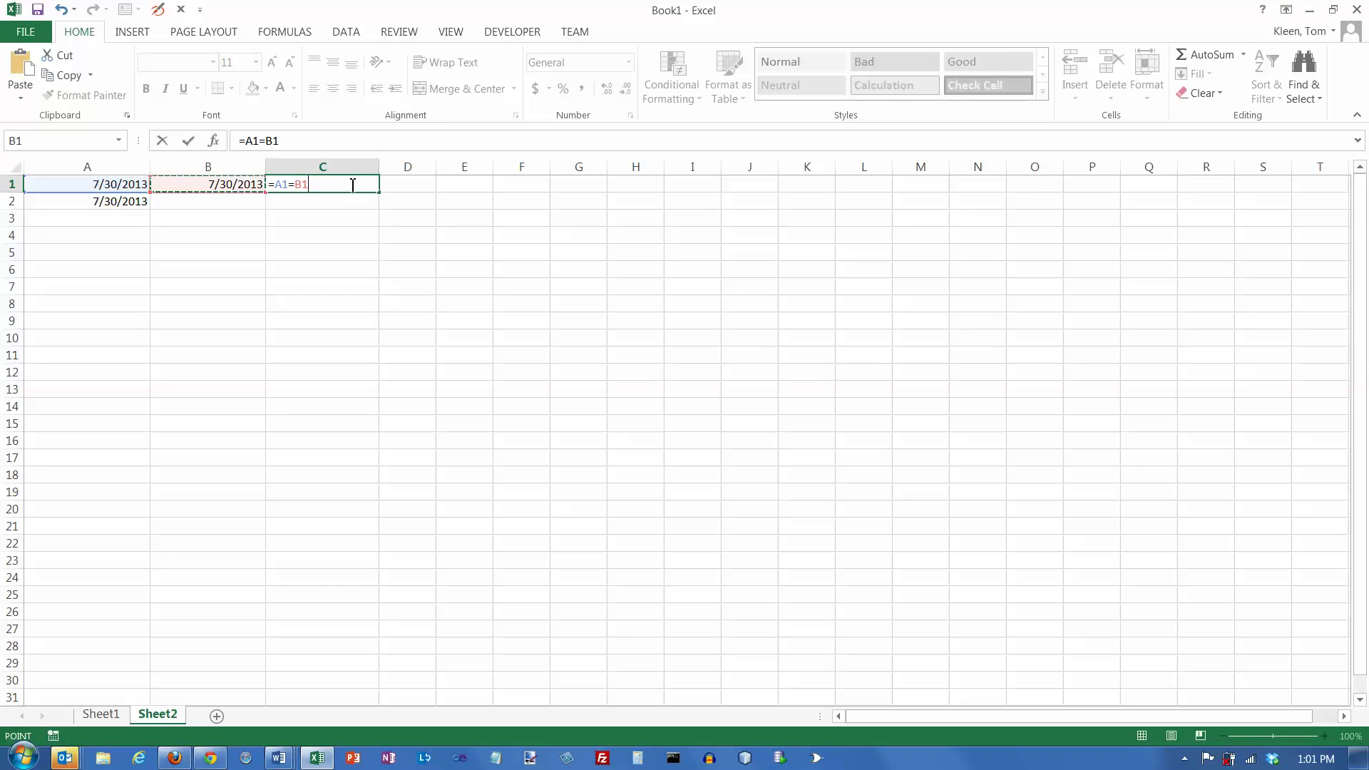
key(Return)
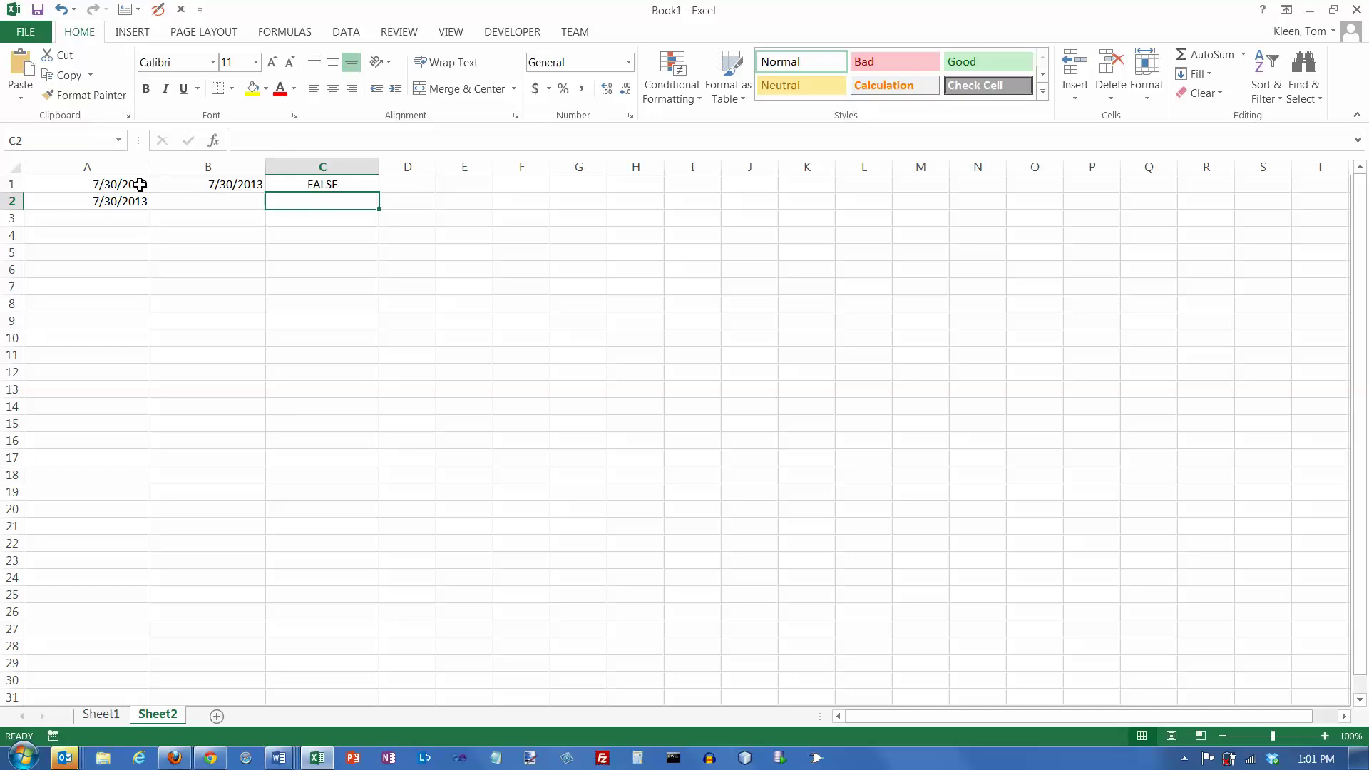
Review the formulas in B1, A1 and C1 to see why the comparison is FALSE
click(219, 185)
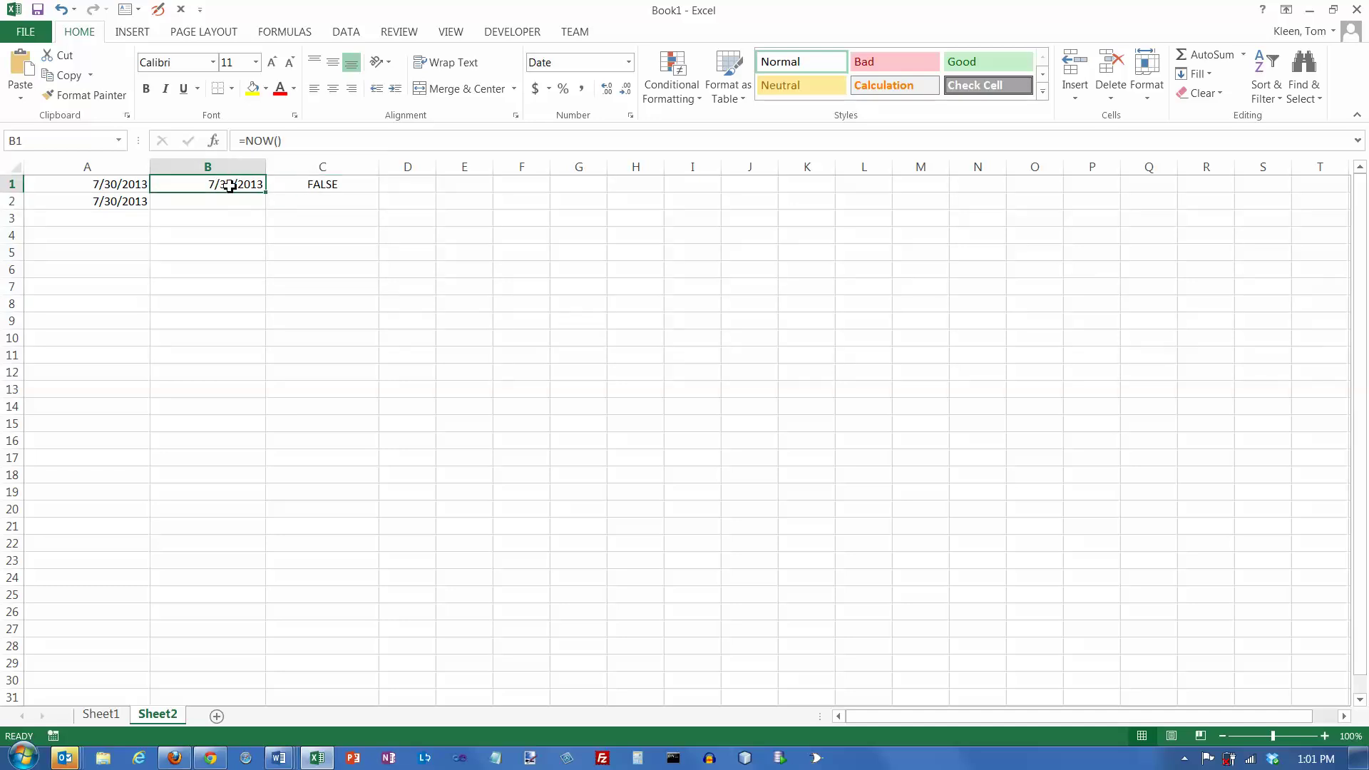
click(121, 186)
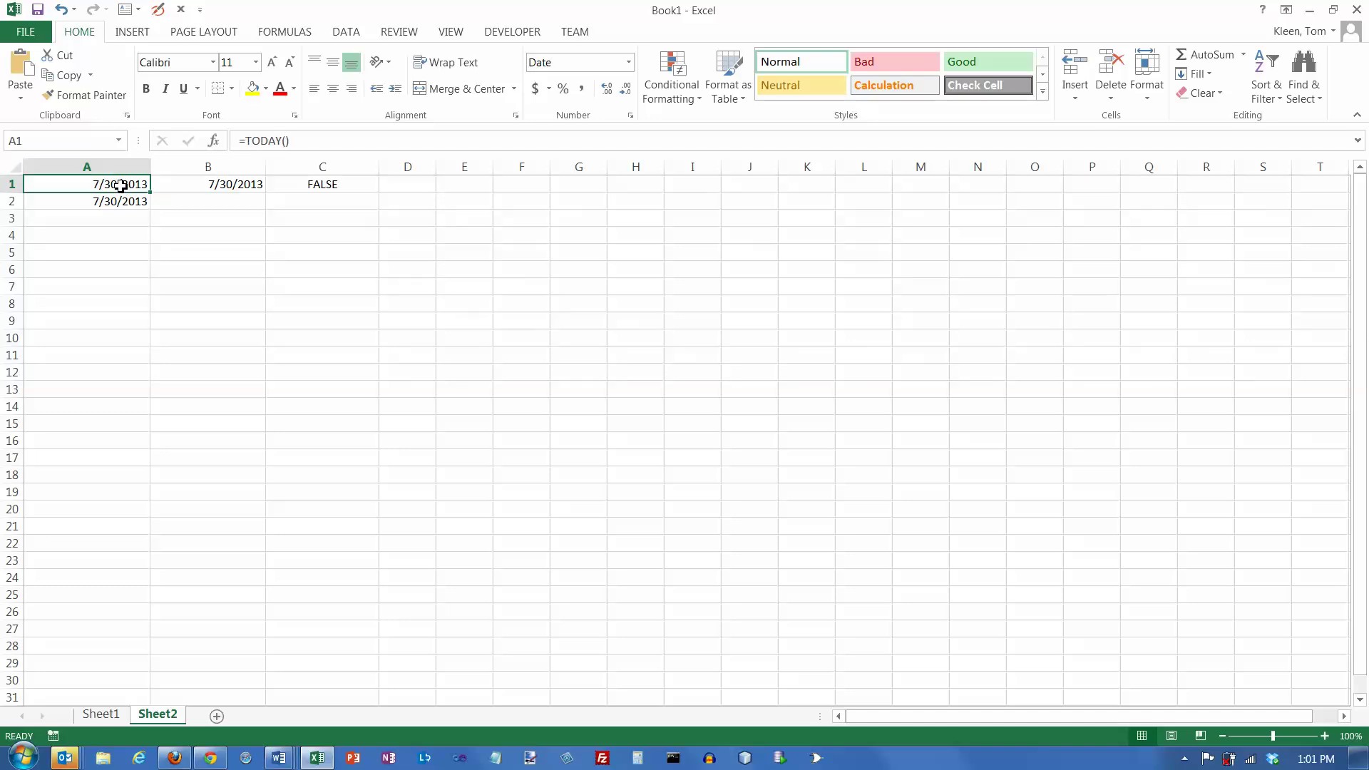
click(230, 185)
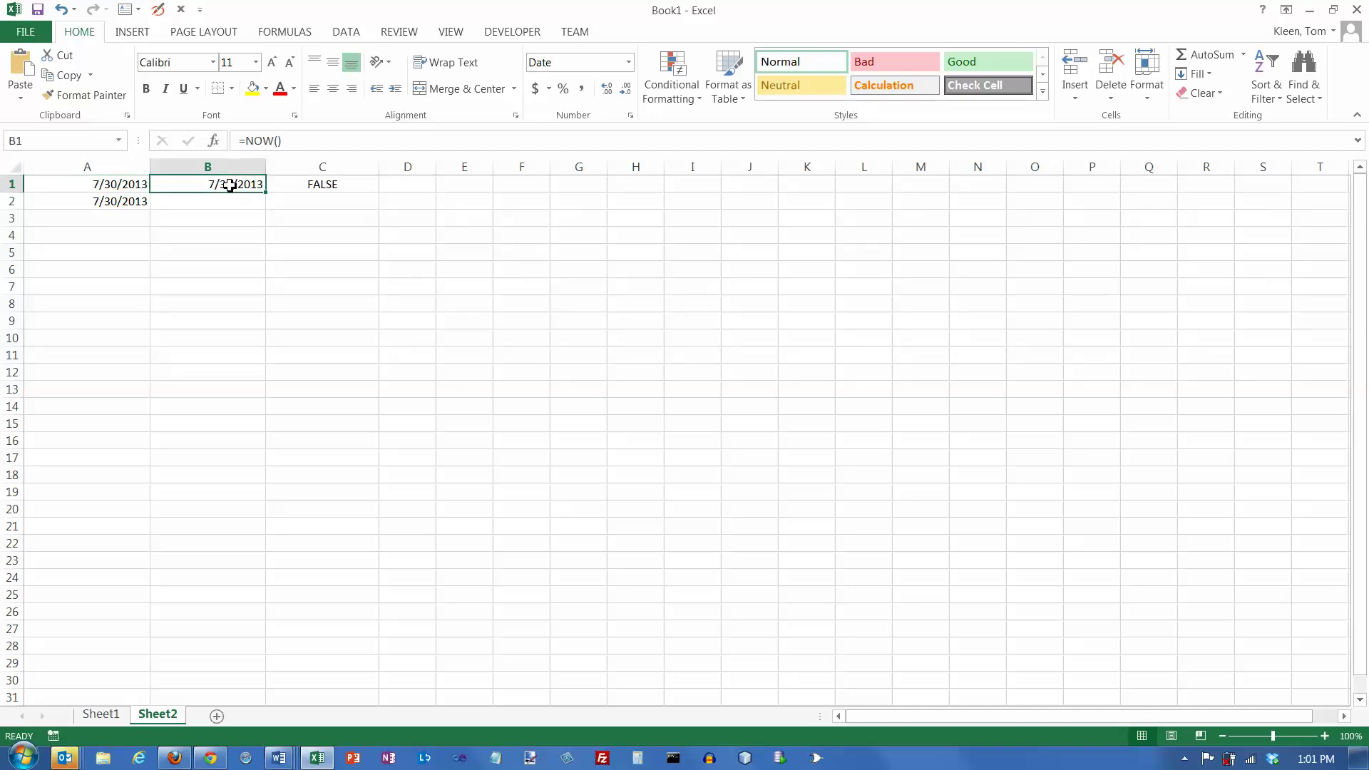
click(325, 185)
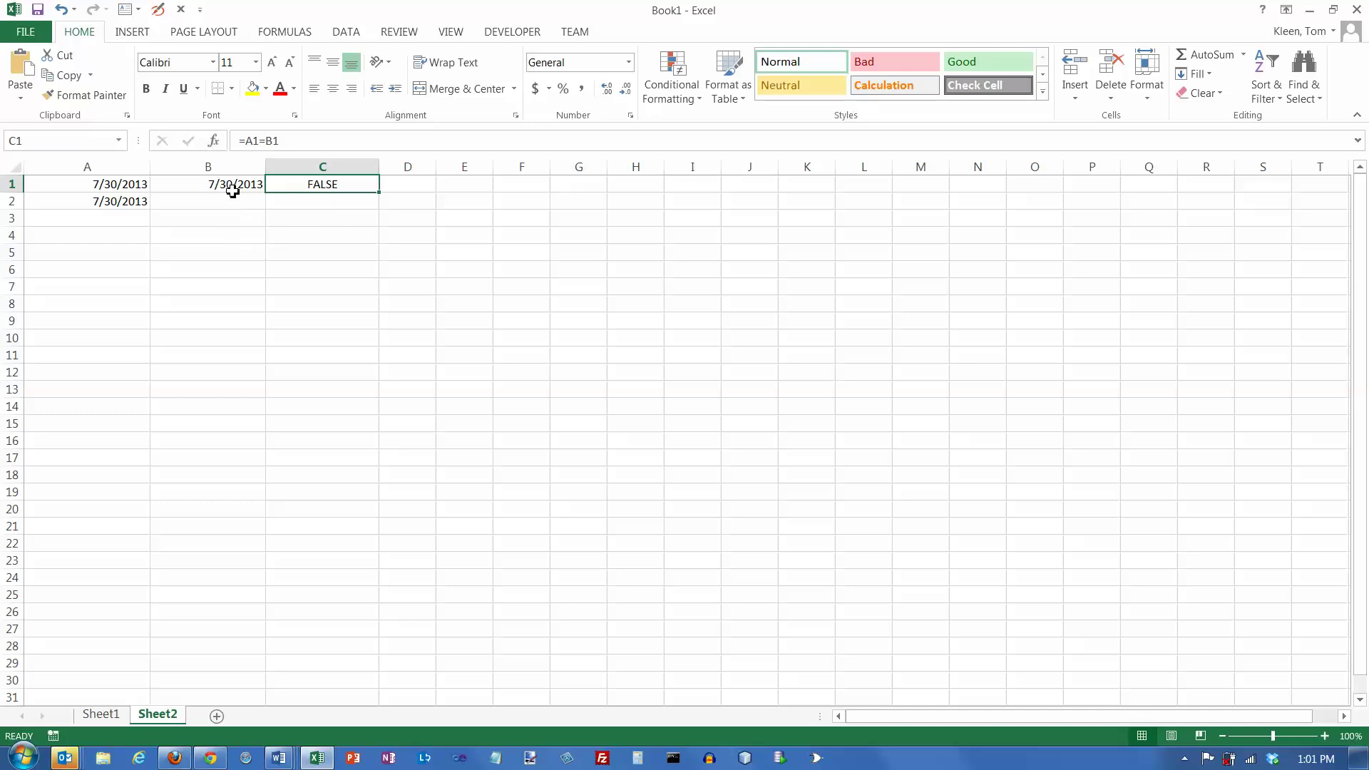
click(230, 214)
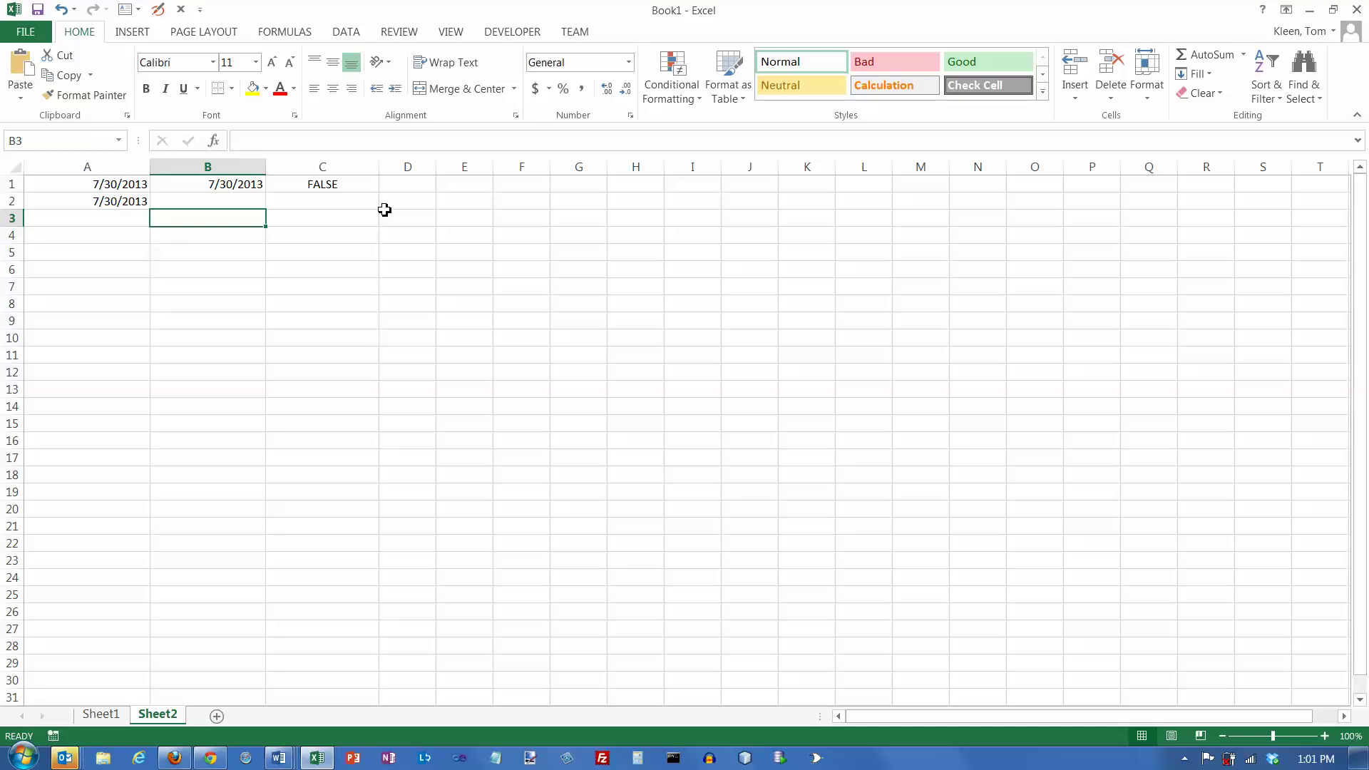
click(236, 185)
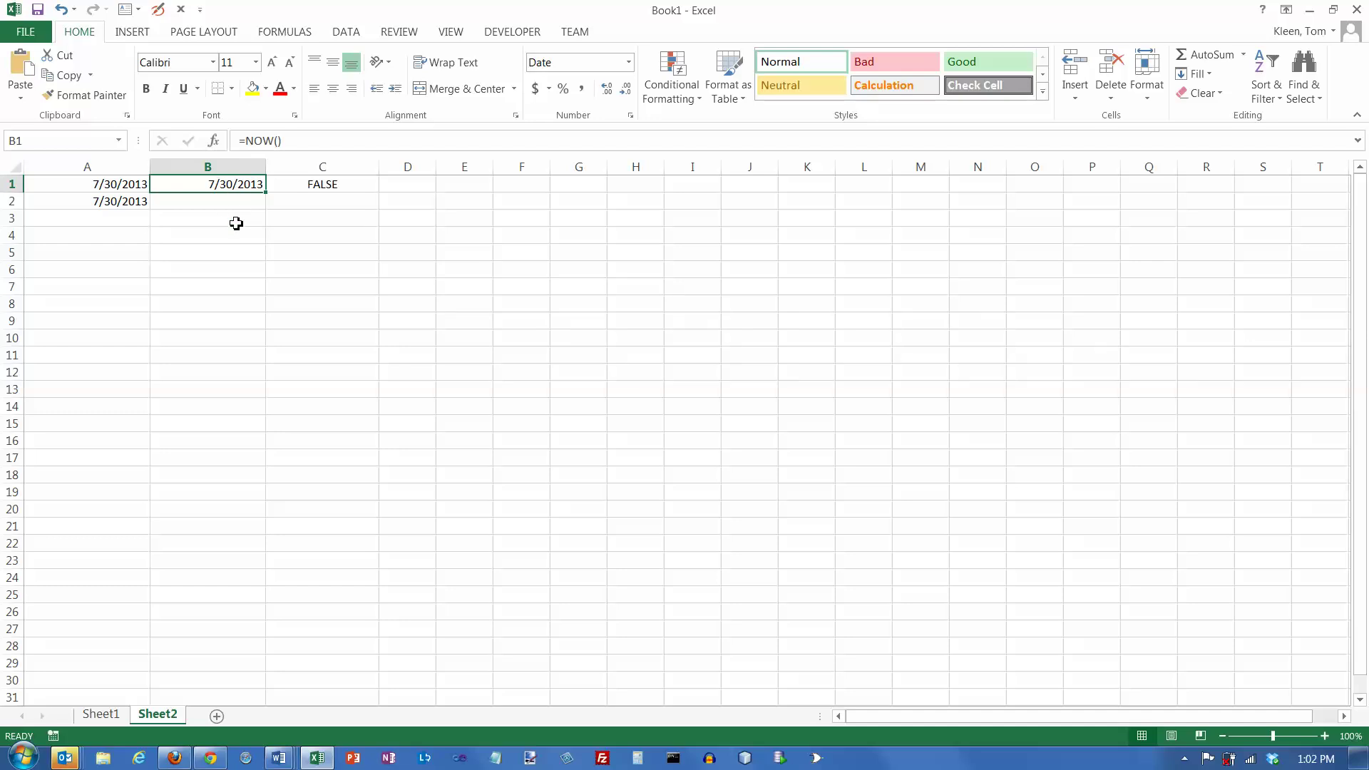
Enter =MONTH(B1) in B3, returning 7, and check it against B1
click(236, 221)
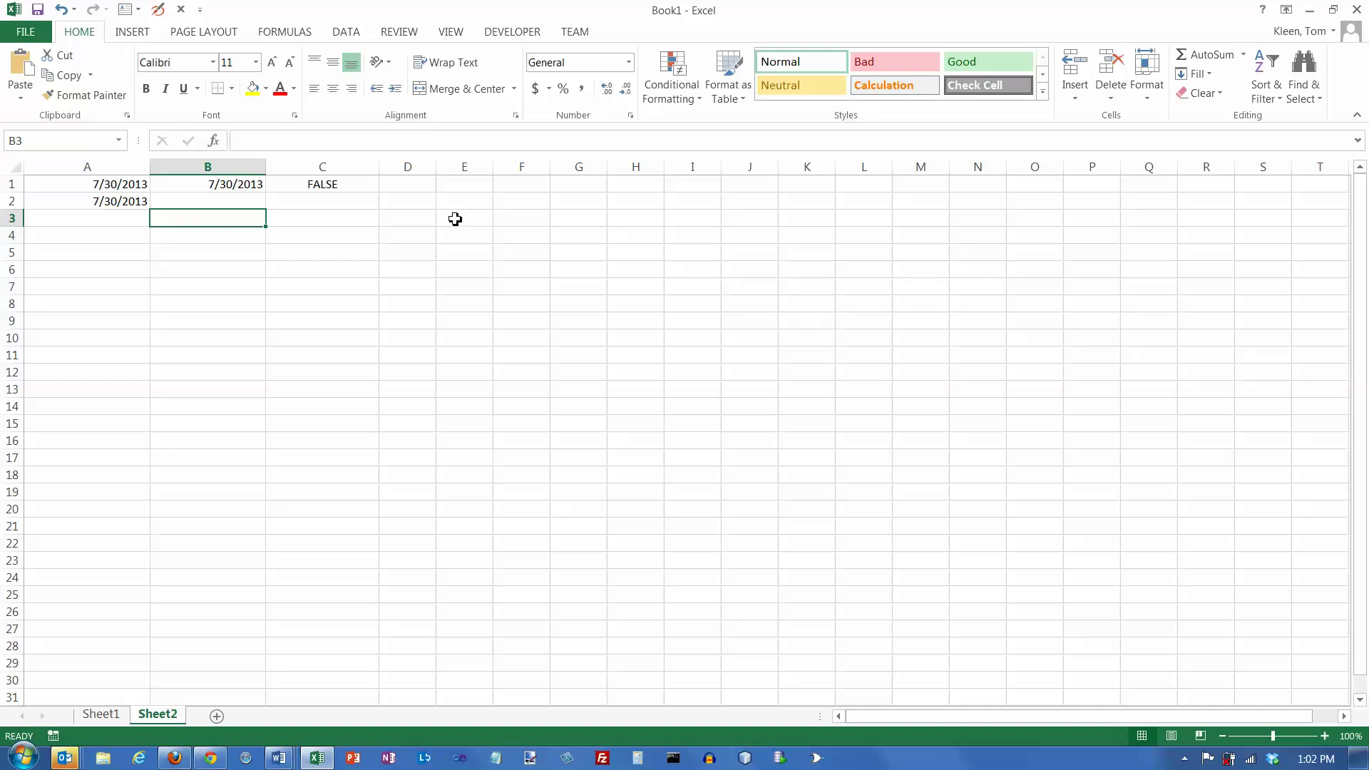
text(=)
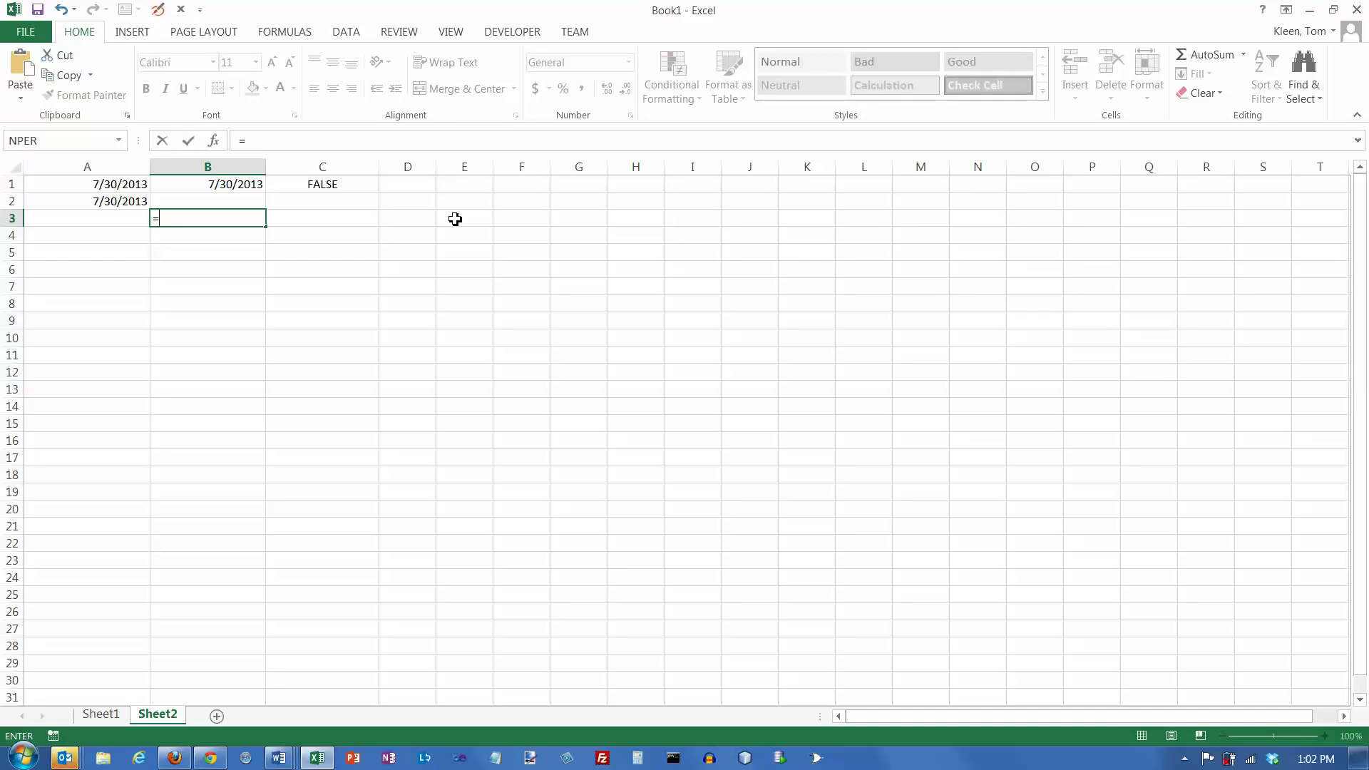
text(m)
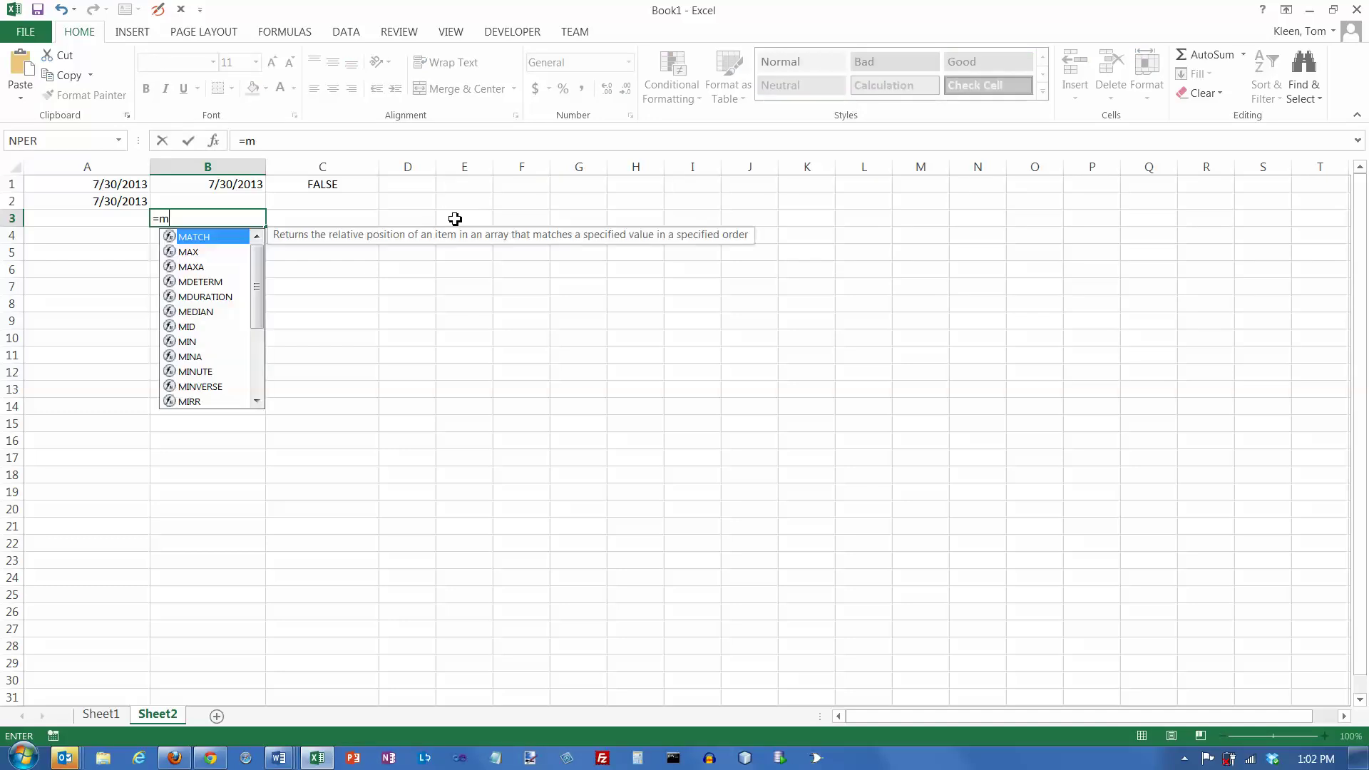
text(onth)
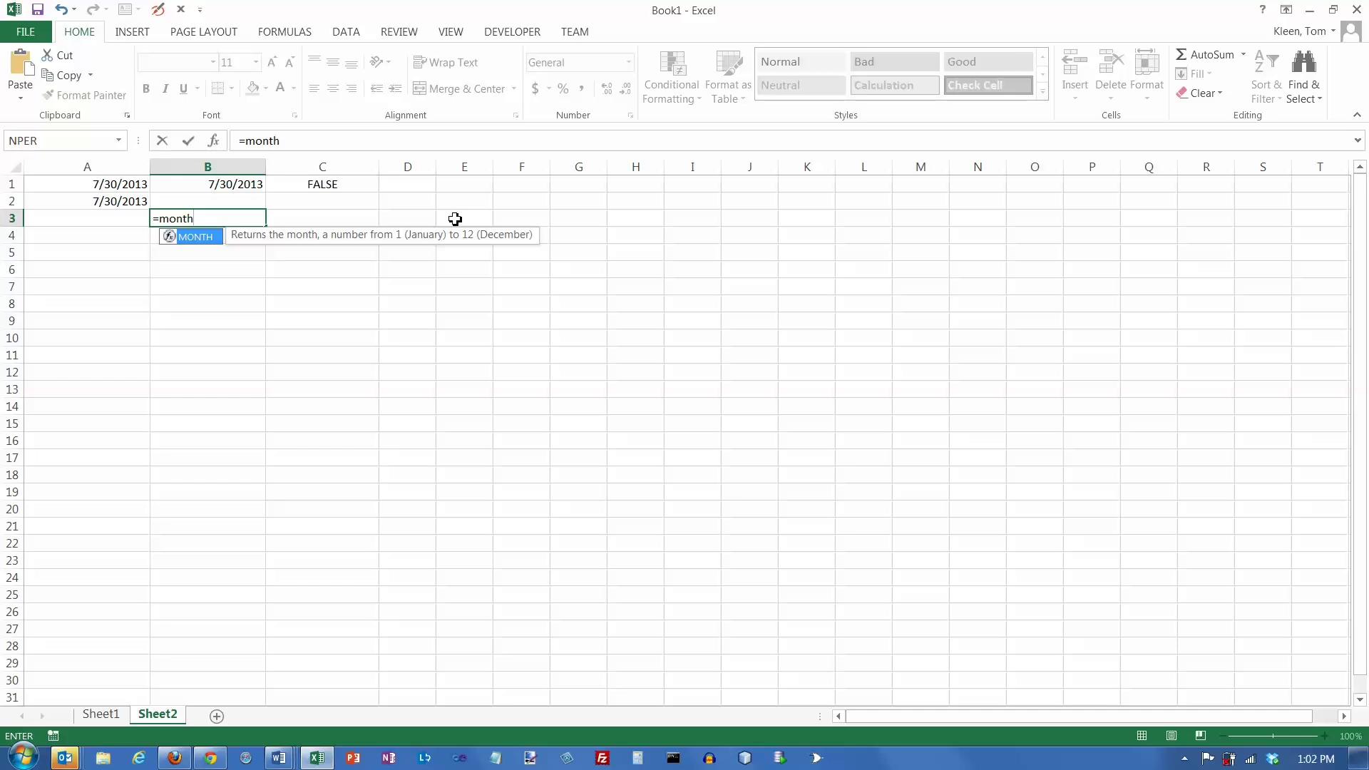
text(()
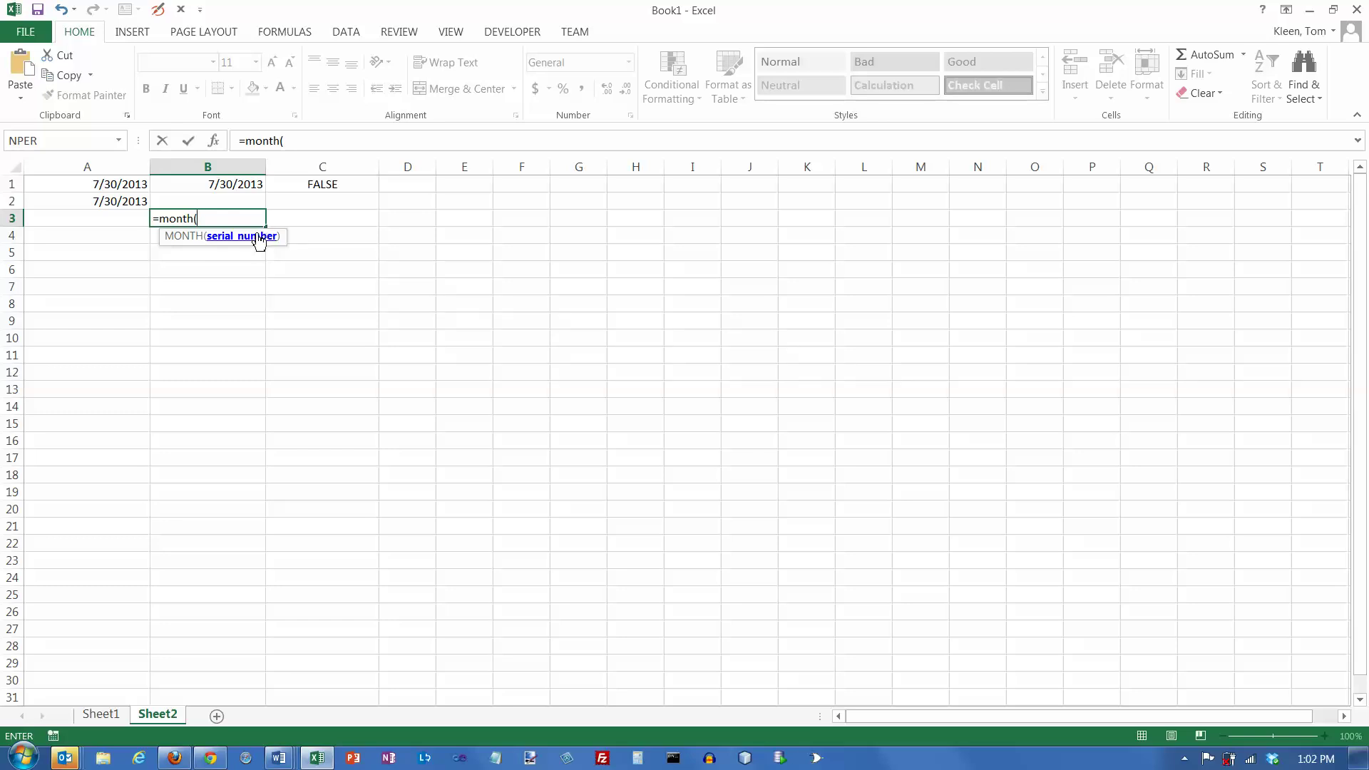
click(236, 184)
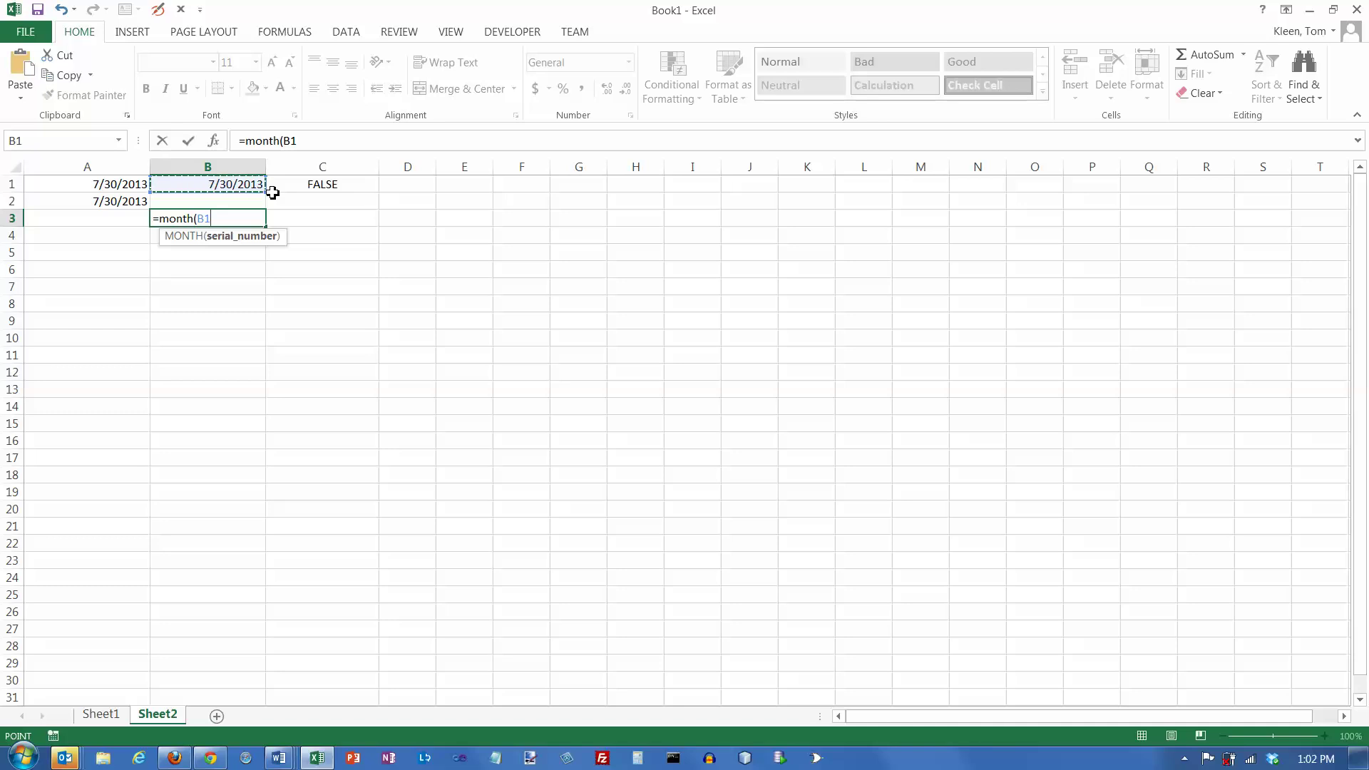
text())
key(Return)
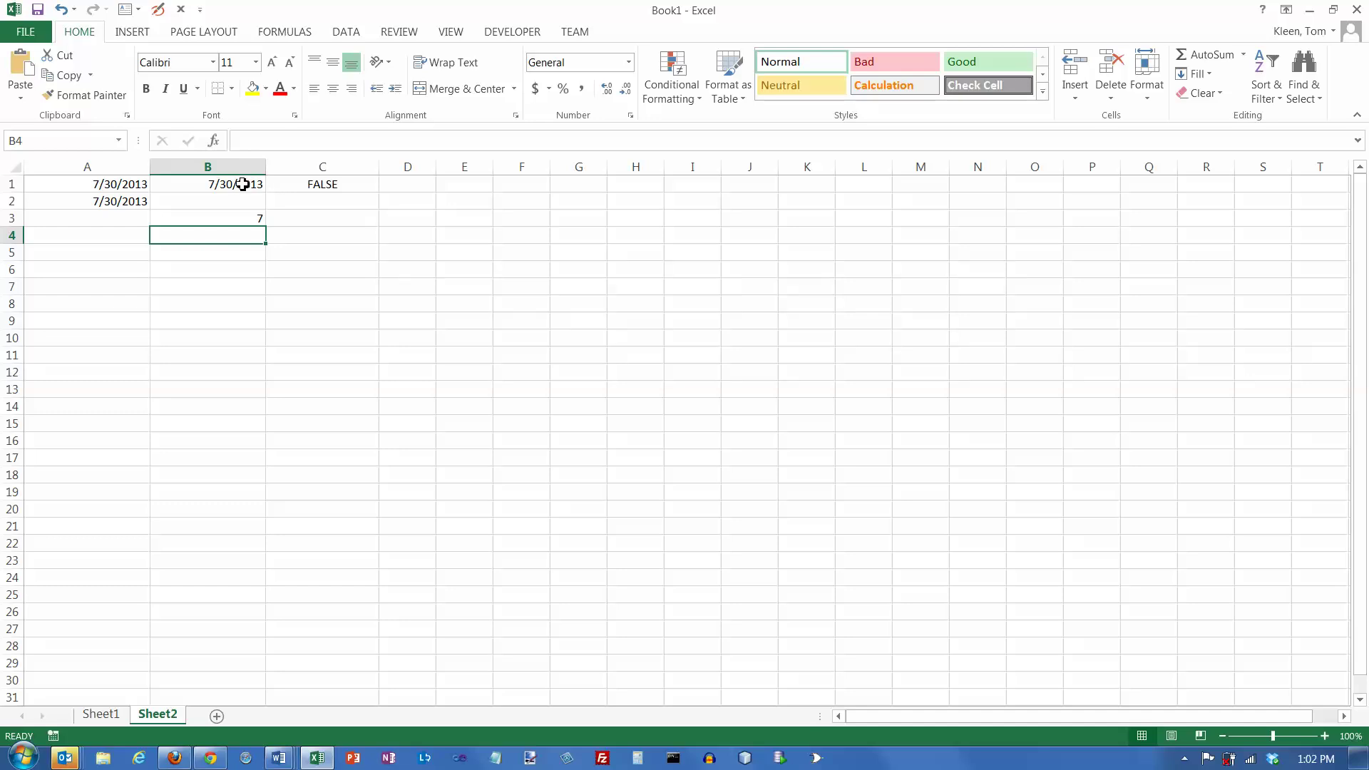
click(243, 185)
click(244, 220)
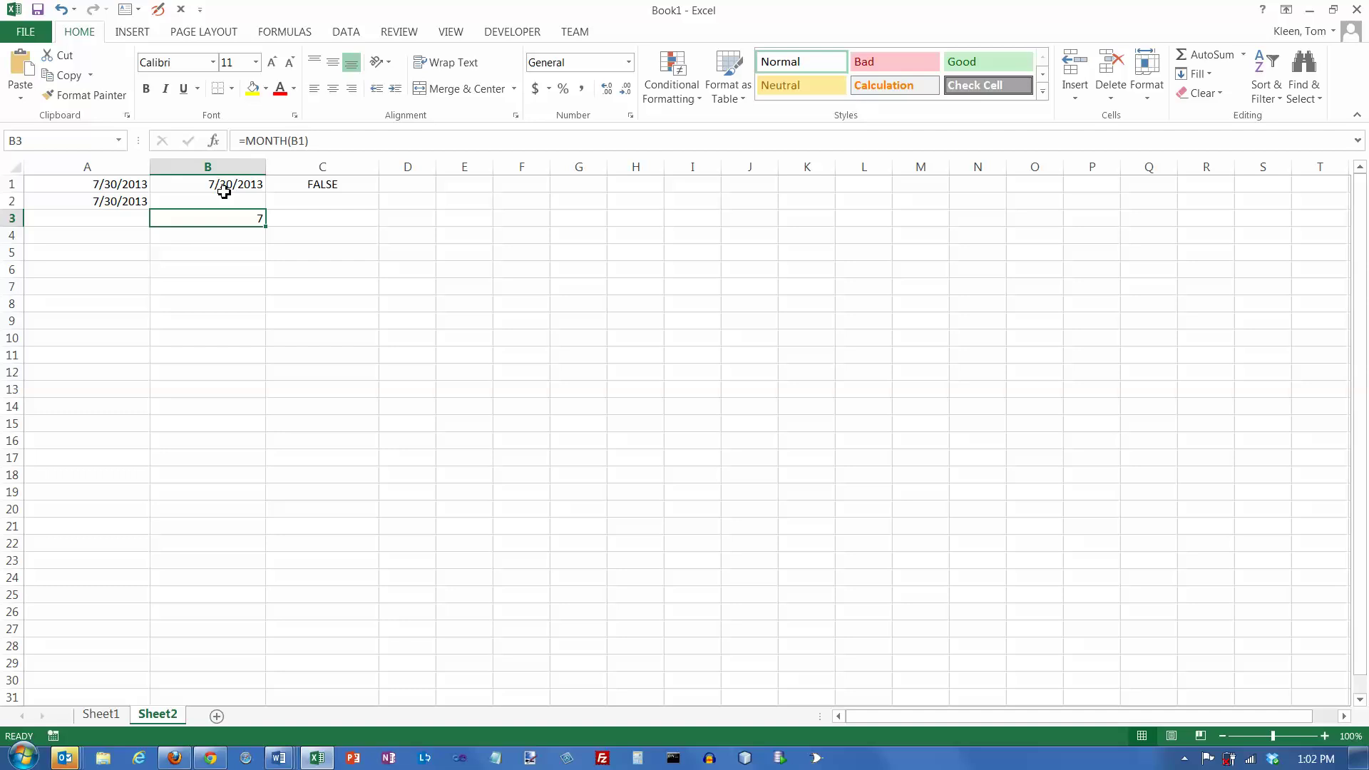
Enter =DAY(B1) in B4 (30) and =YEAR(B1) in B5 (2013)
click(239, 234)
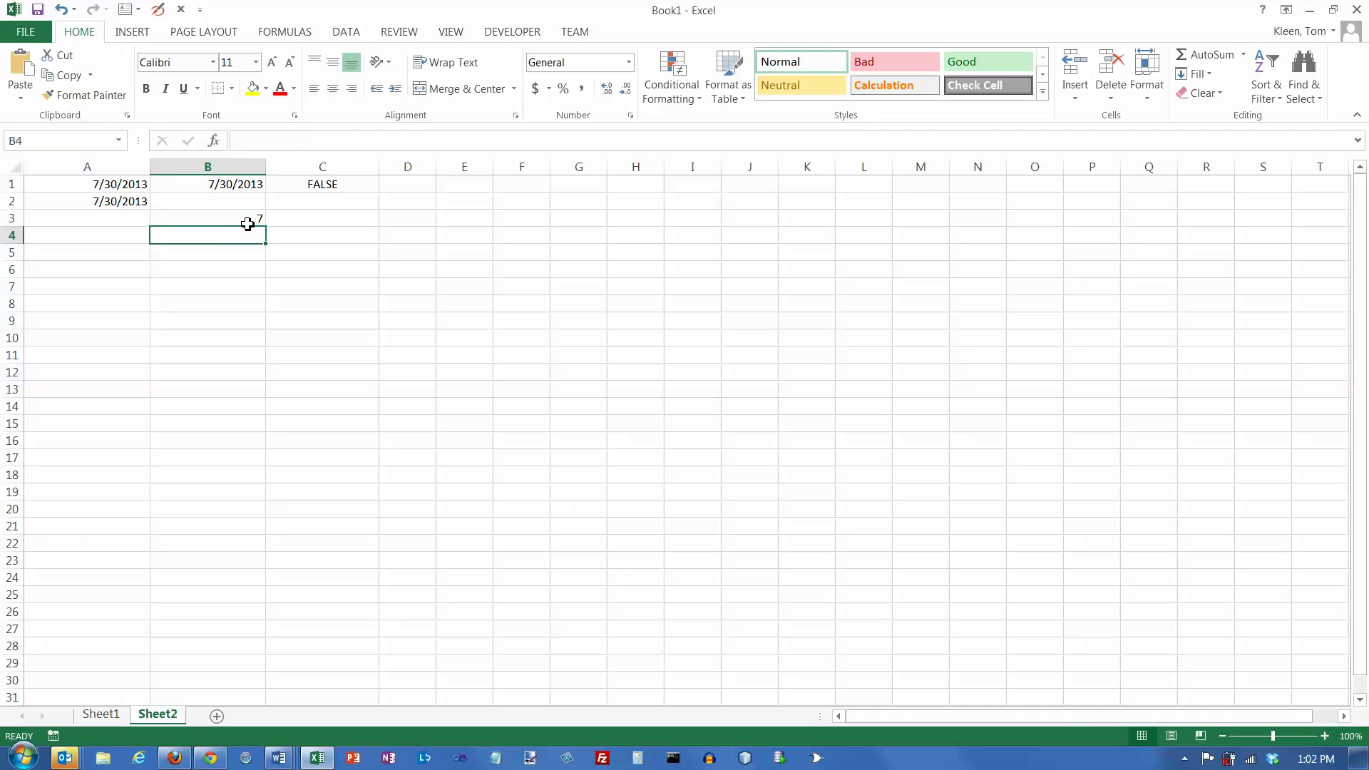
text(=)
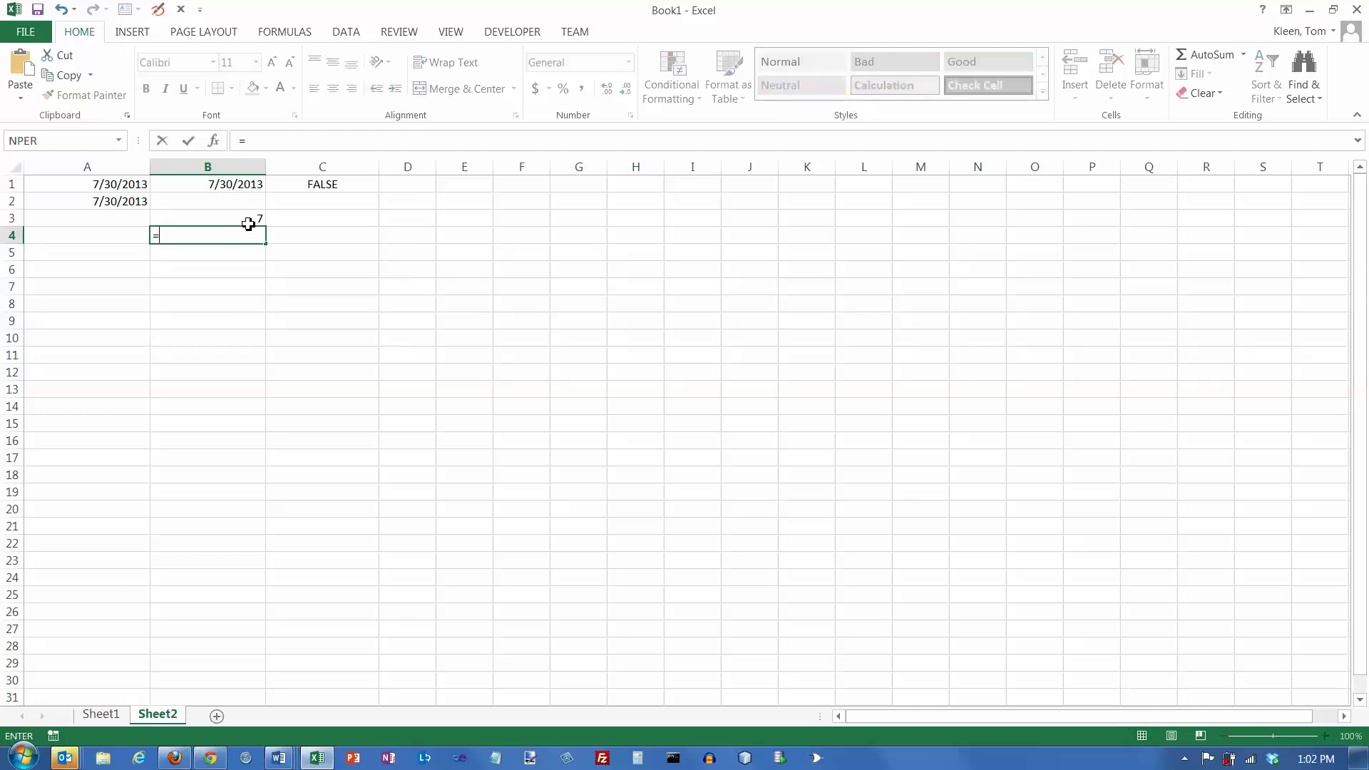
text(day)
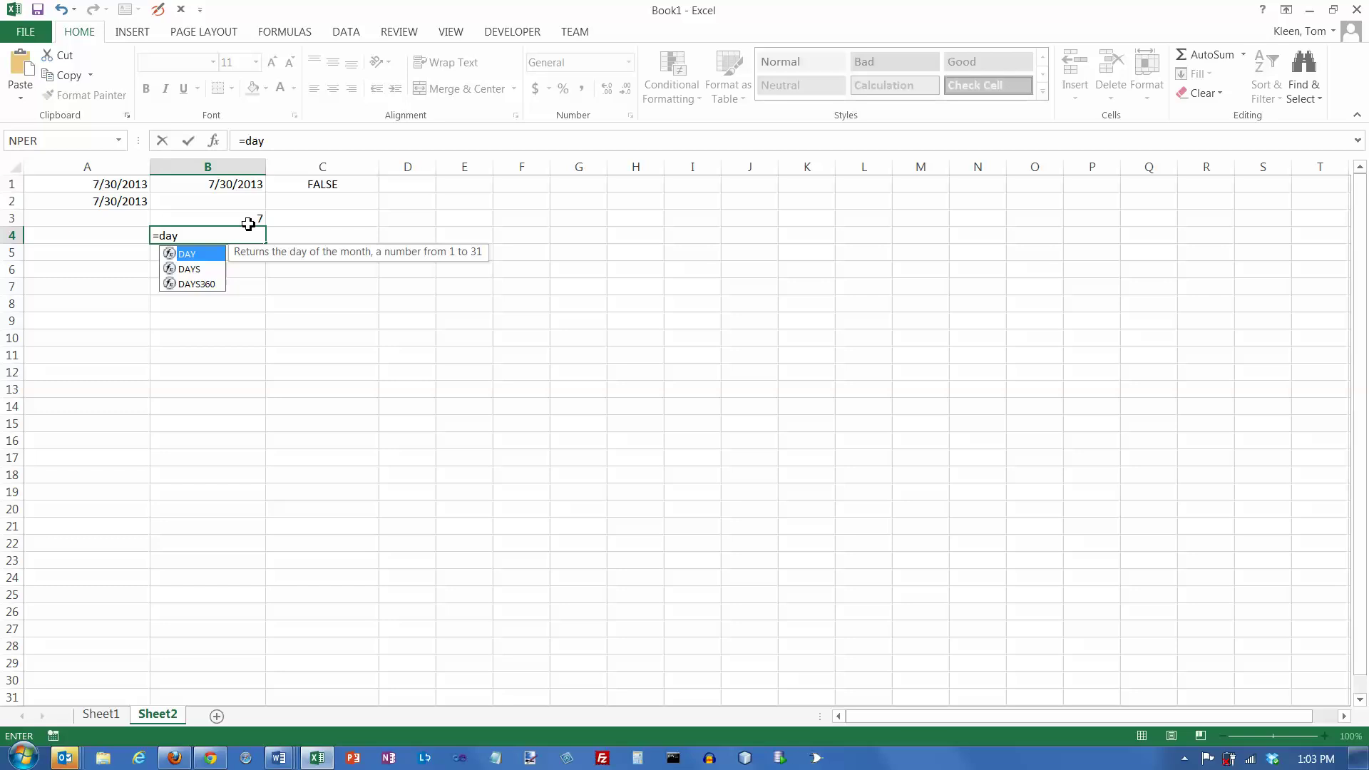
text(()
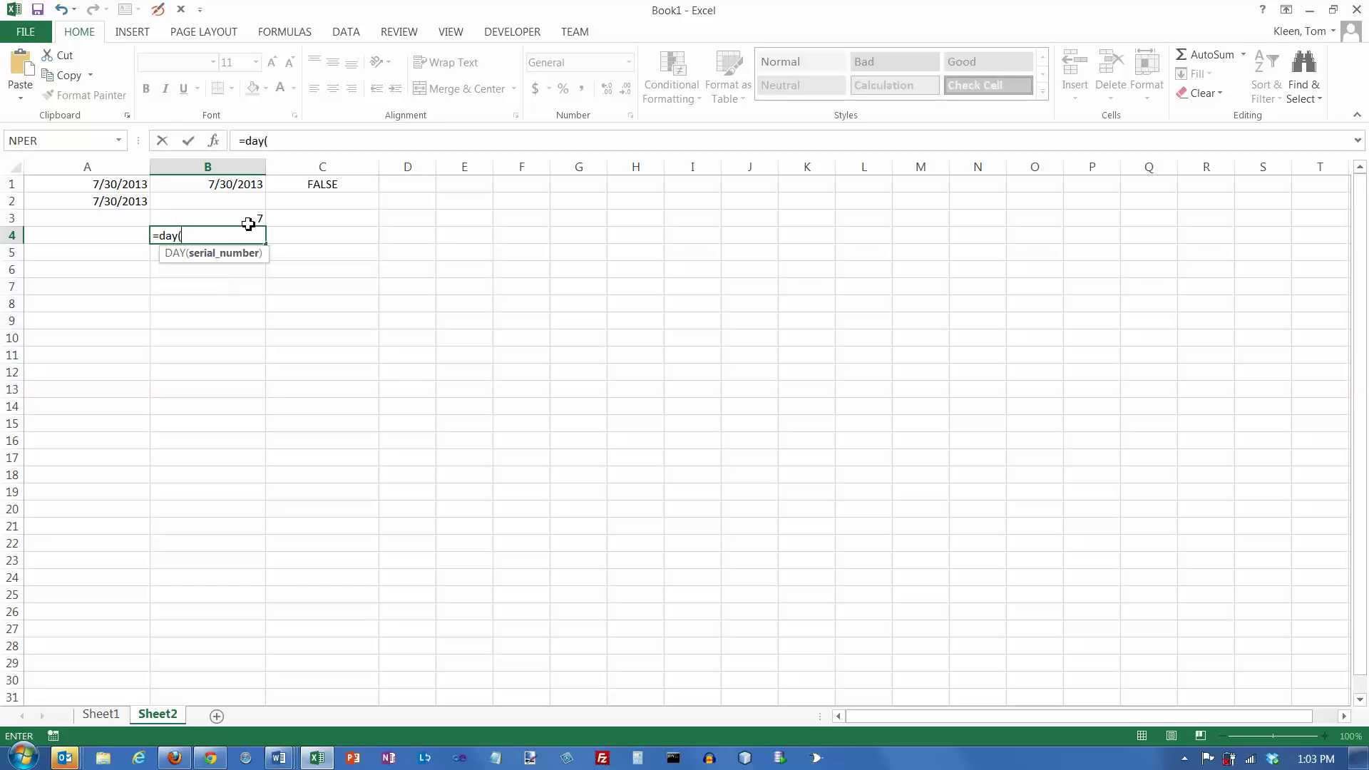
click(254, 186)
text())
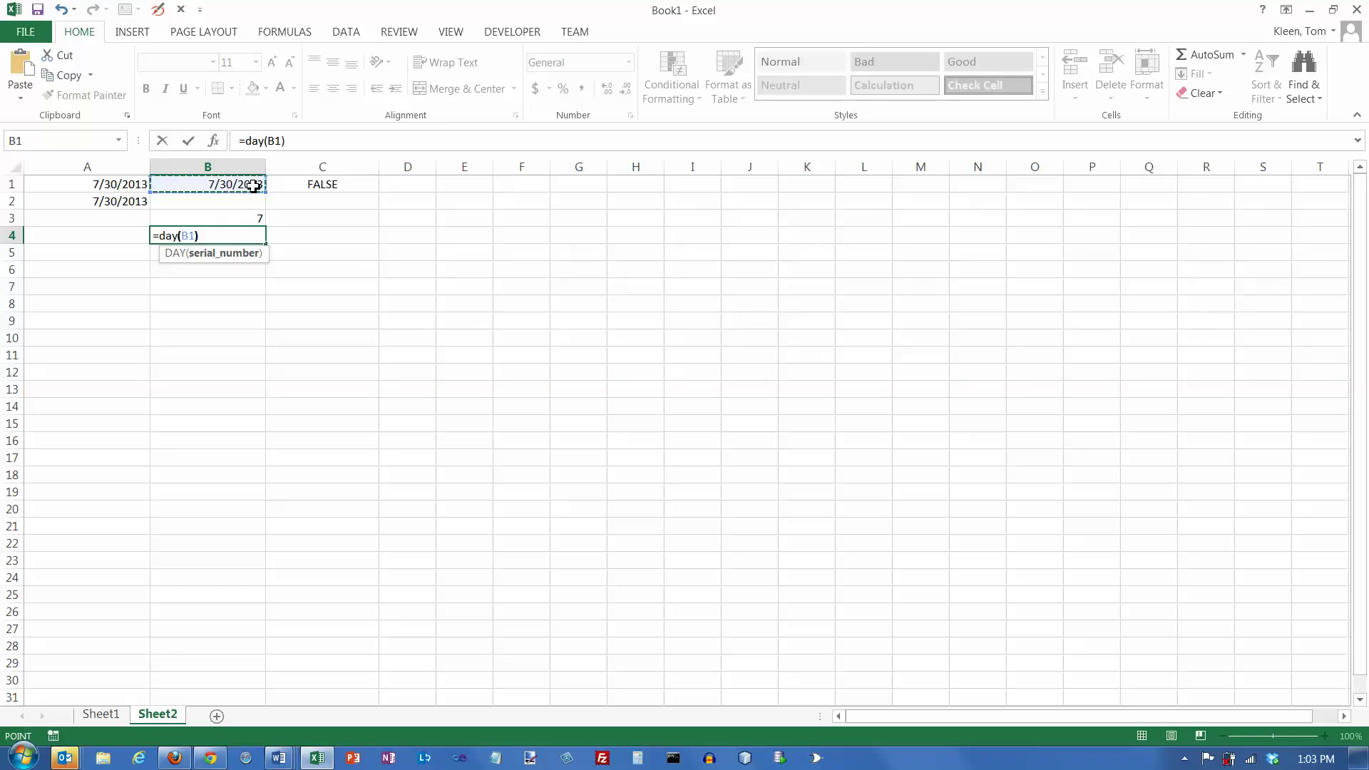
key(Return)
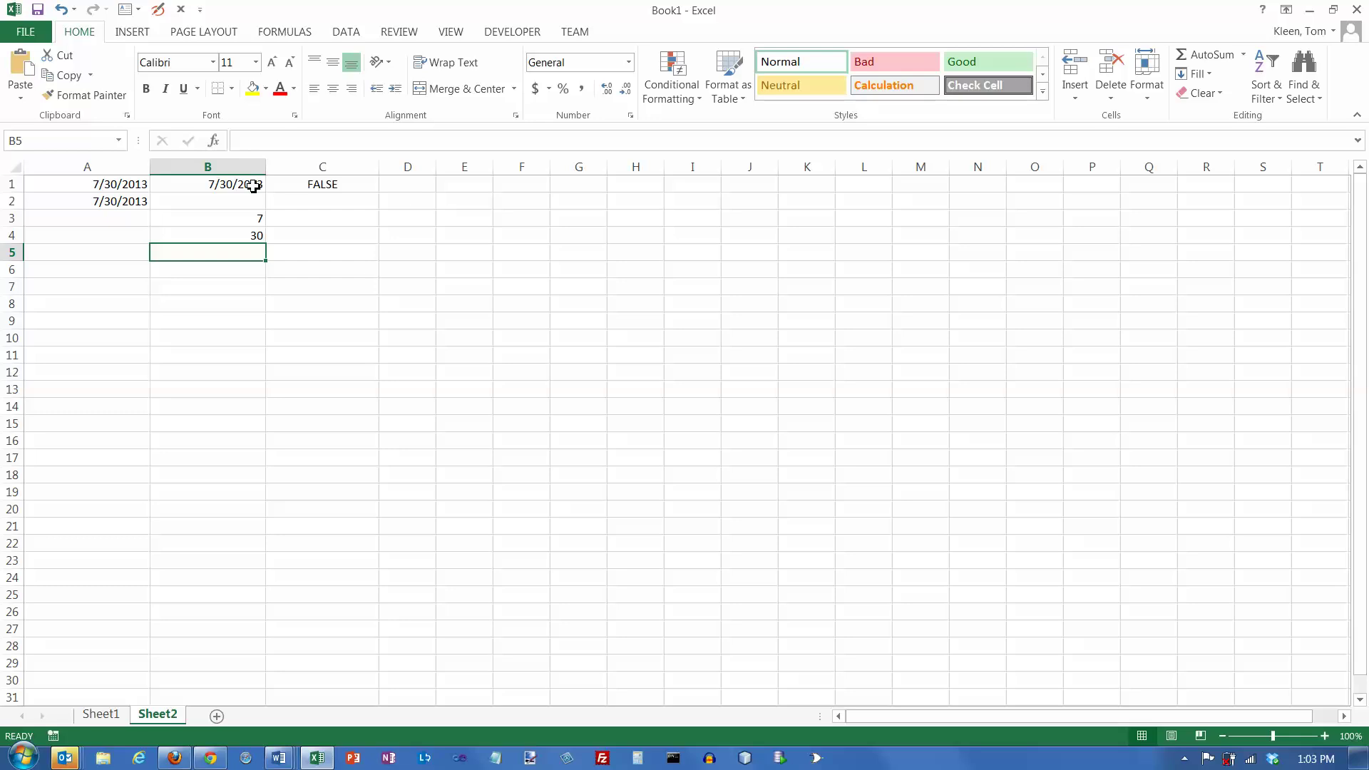
text(=year)
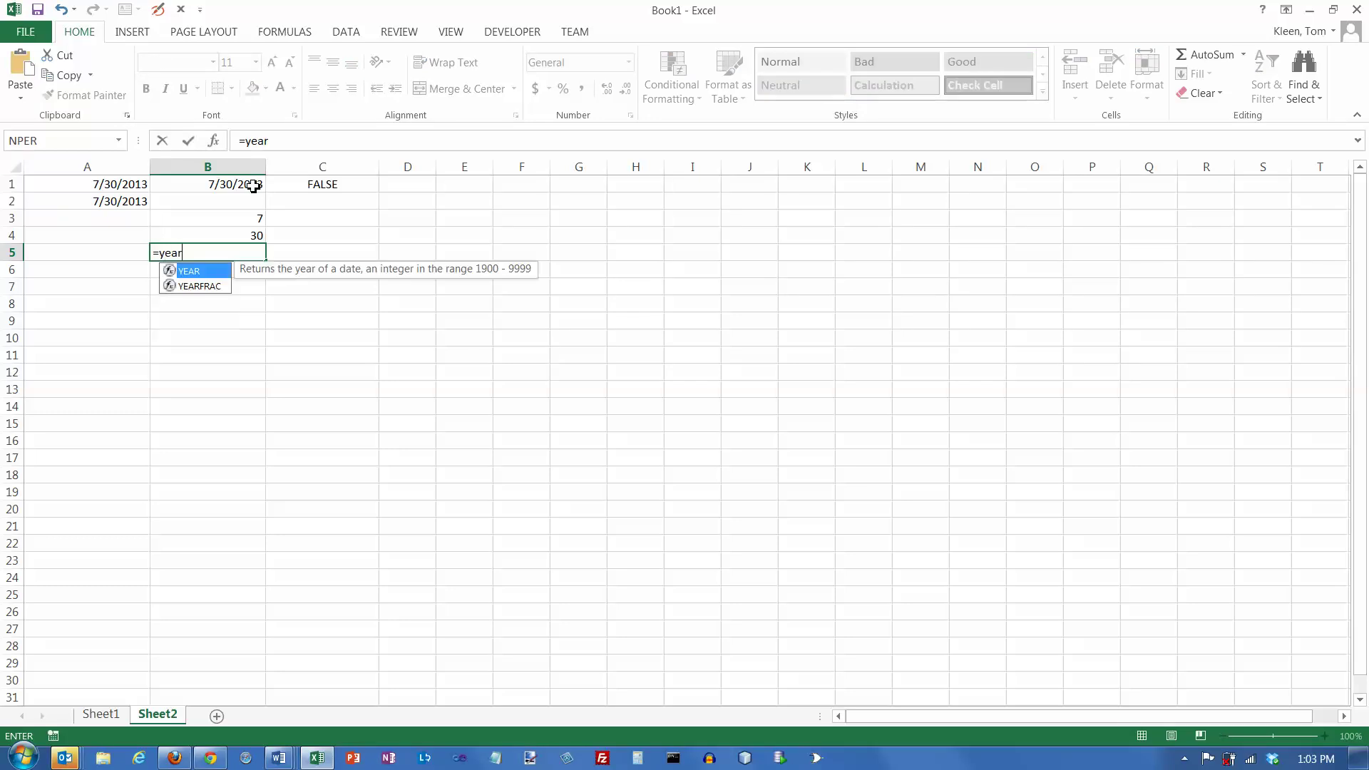
text(()
click(254, 186)
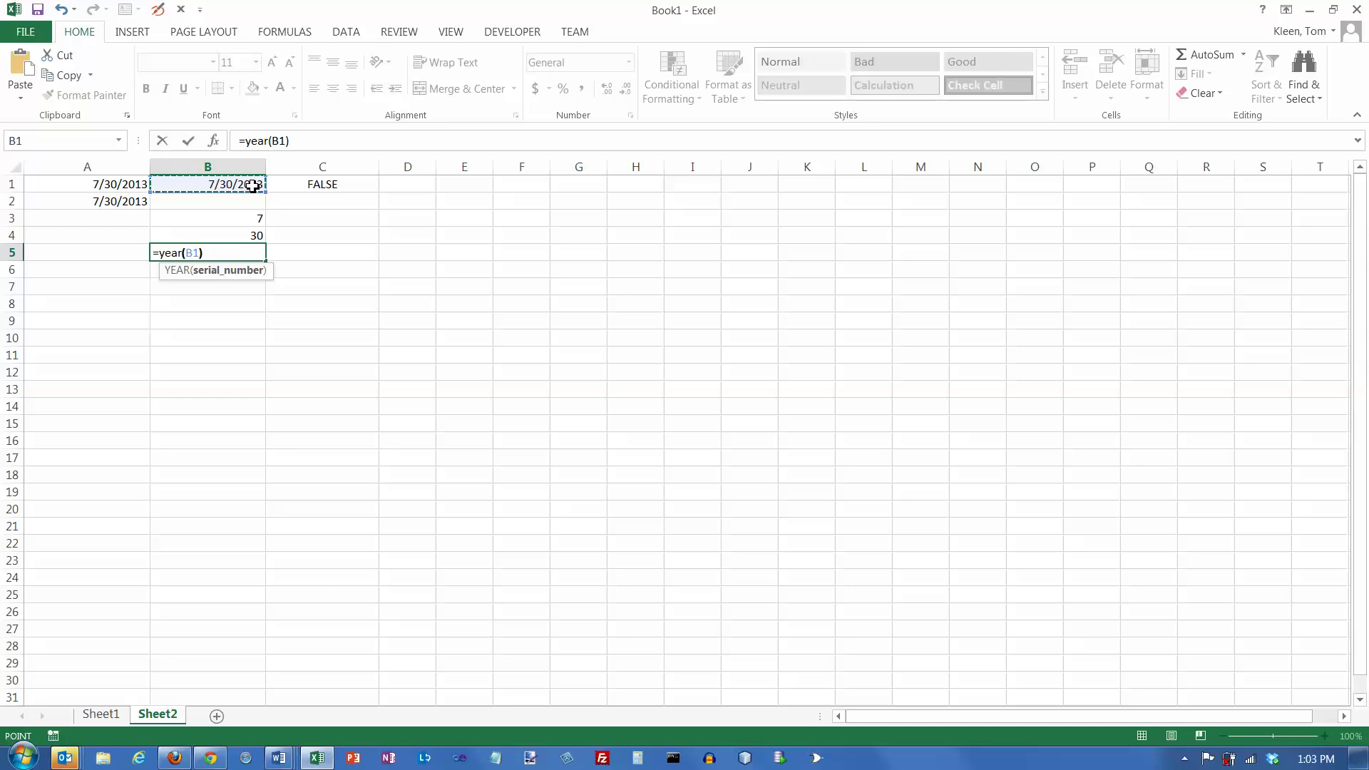
text())
key(Return)
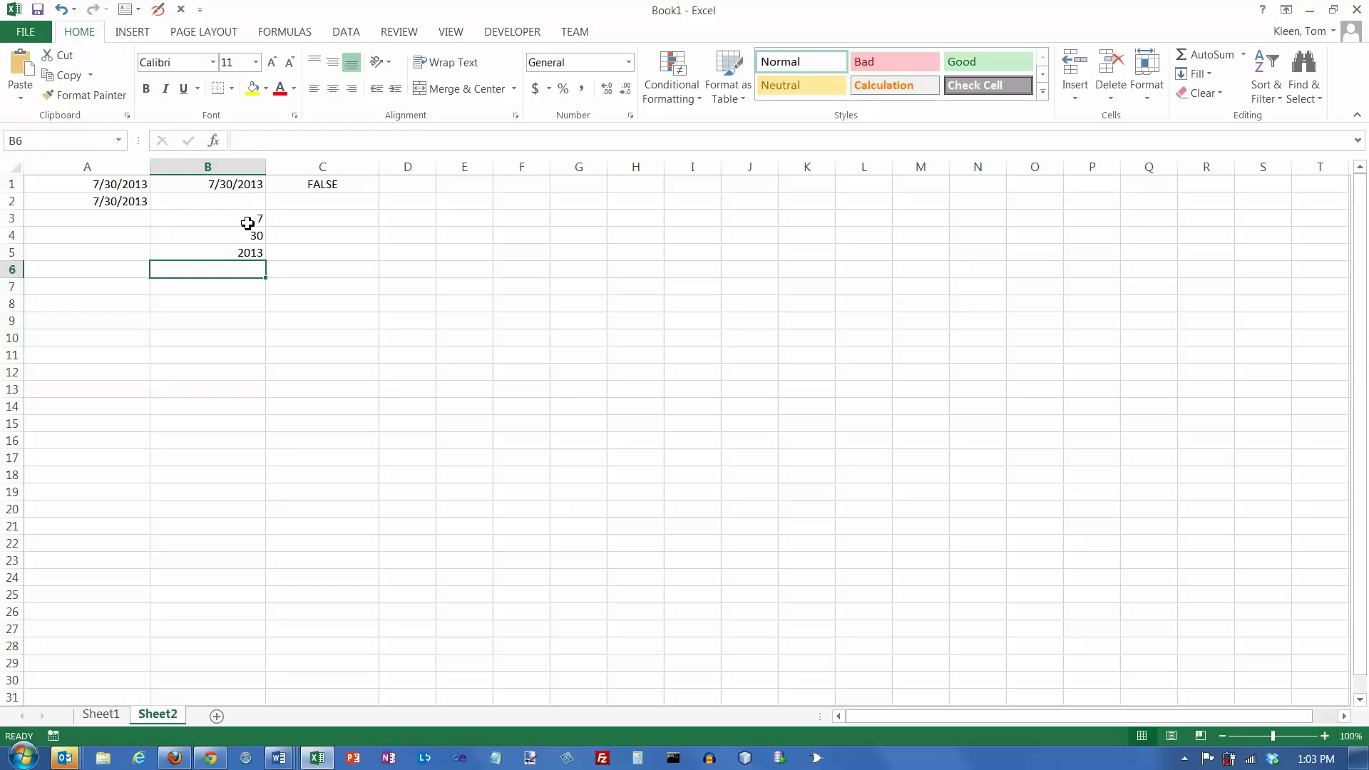
Click through B3 to B5 to compare the MONTH, DAY and YEAR formulas
click(248, 221)
click(248, 238)
click(249, 252)
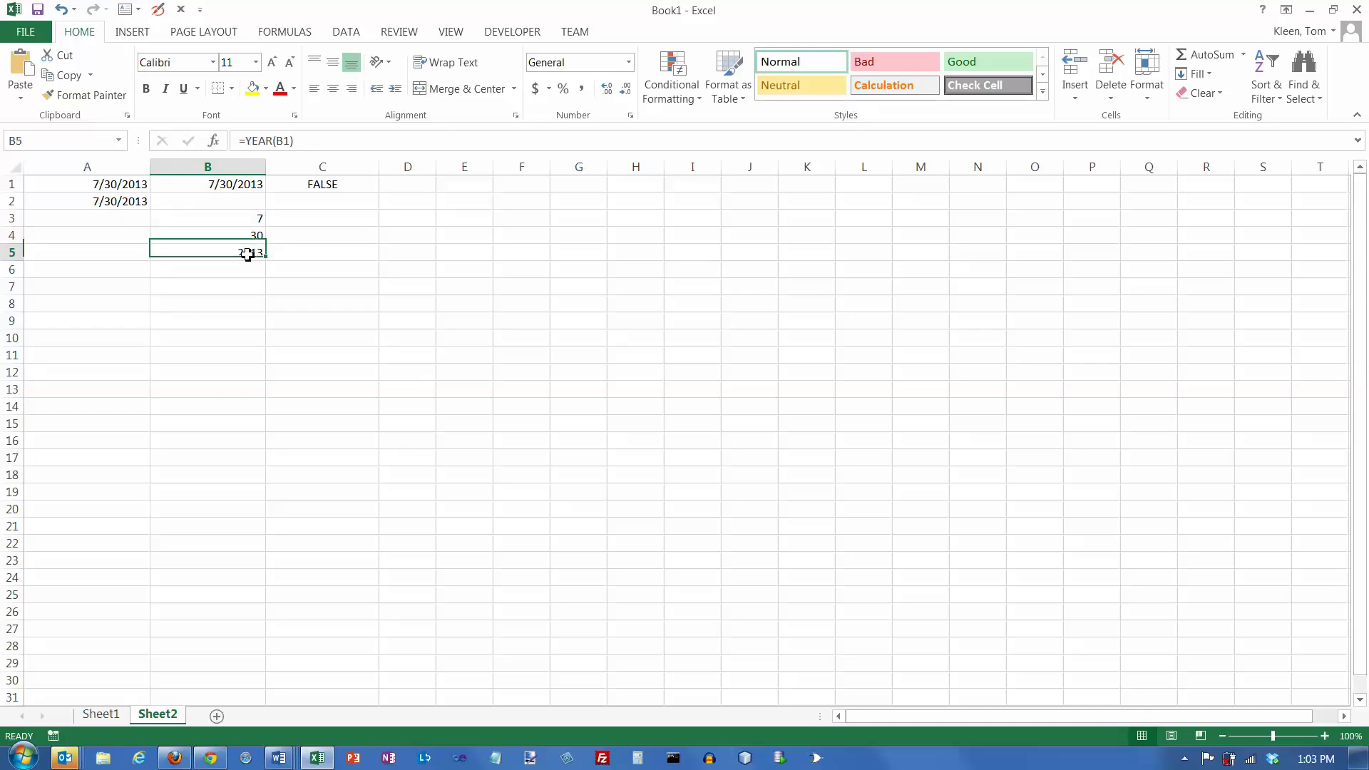
click(248, 217)
click(250, 237)
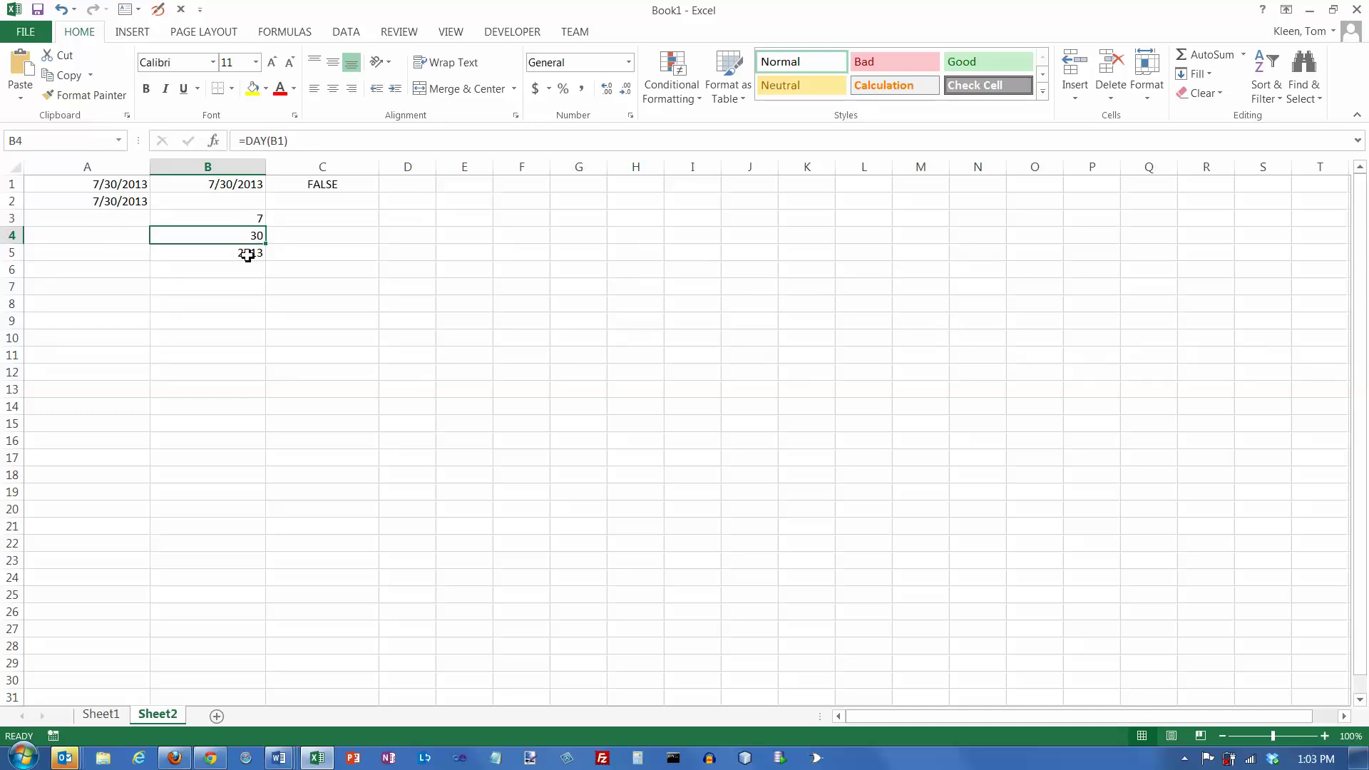
click(249, 252)
click(243, 220)
click(250, 235)
click(246, 253)
click(242, 223)
click(242, 235)
click(242, 252)
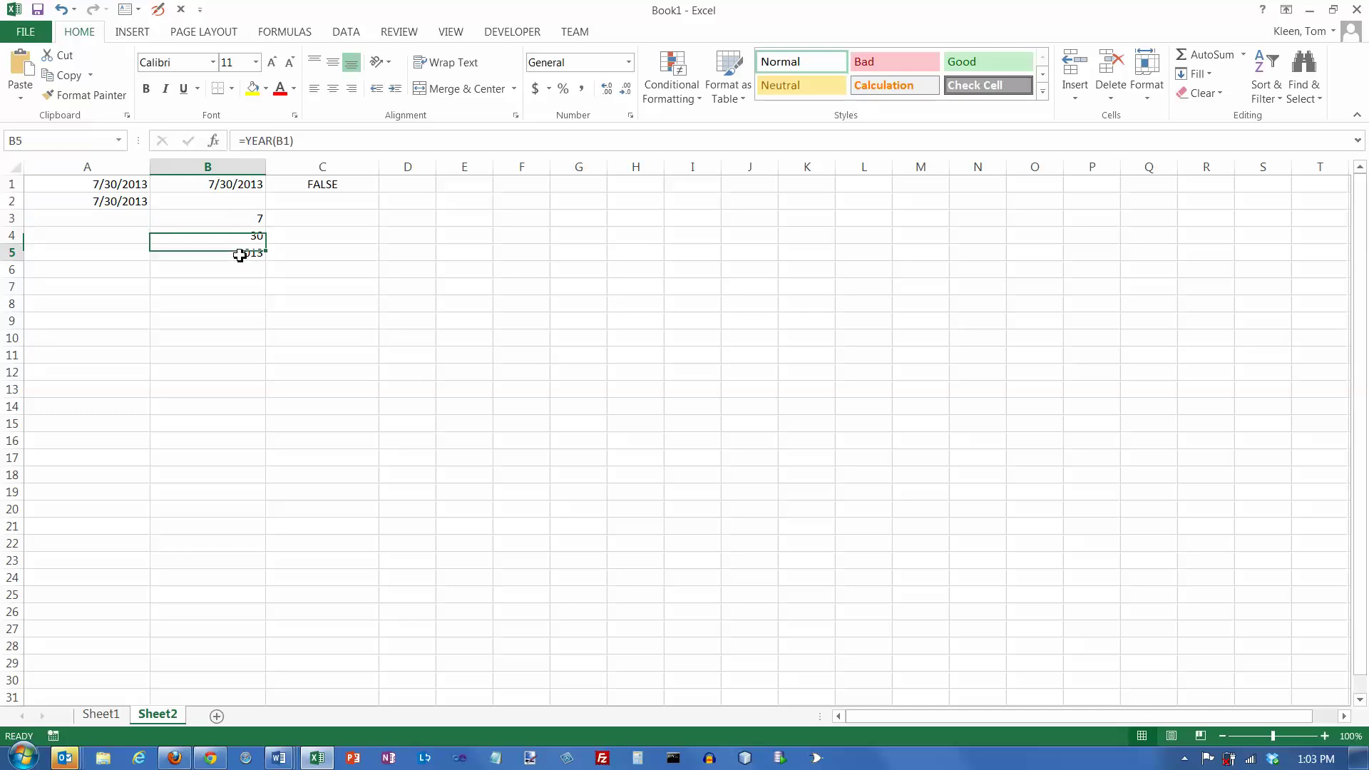
click(245, 219)
click(247, 236)
click(247, 252)
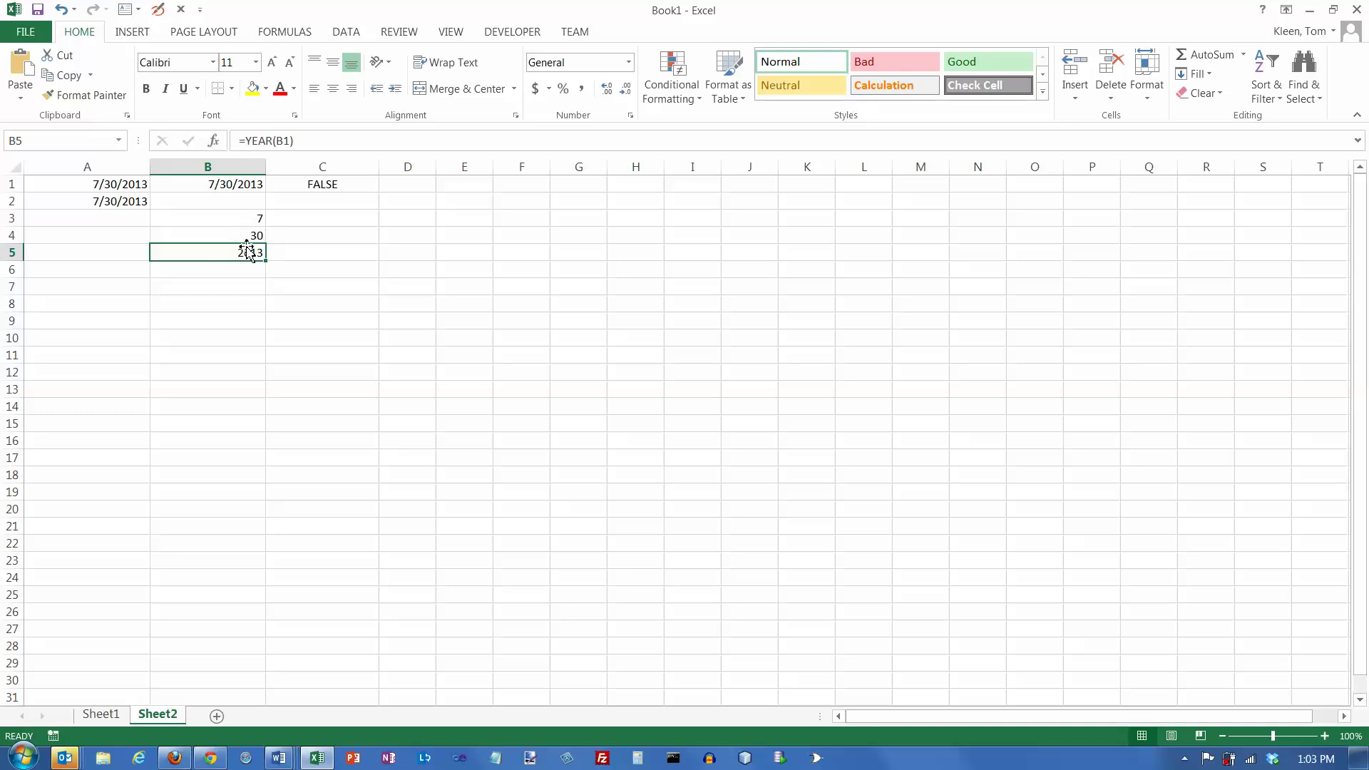
Enter =DATE(B5,B3,B4) in B7 to rebuild the date as 7/30/2013
click(253, 288)
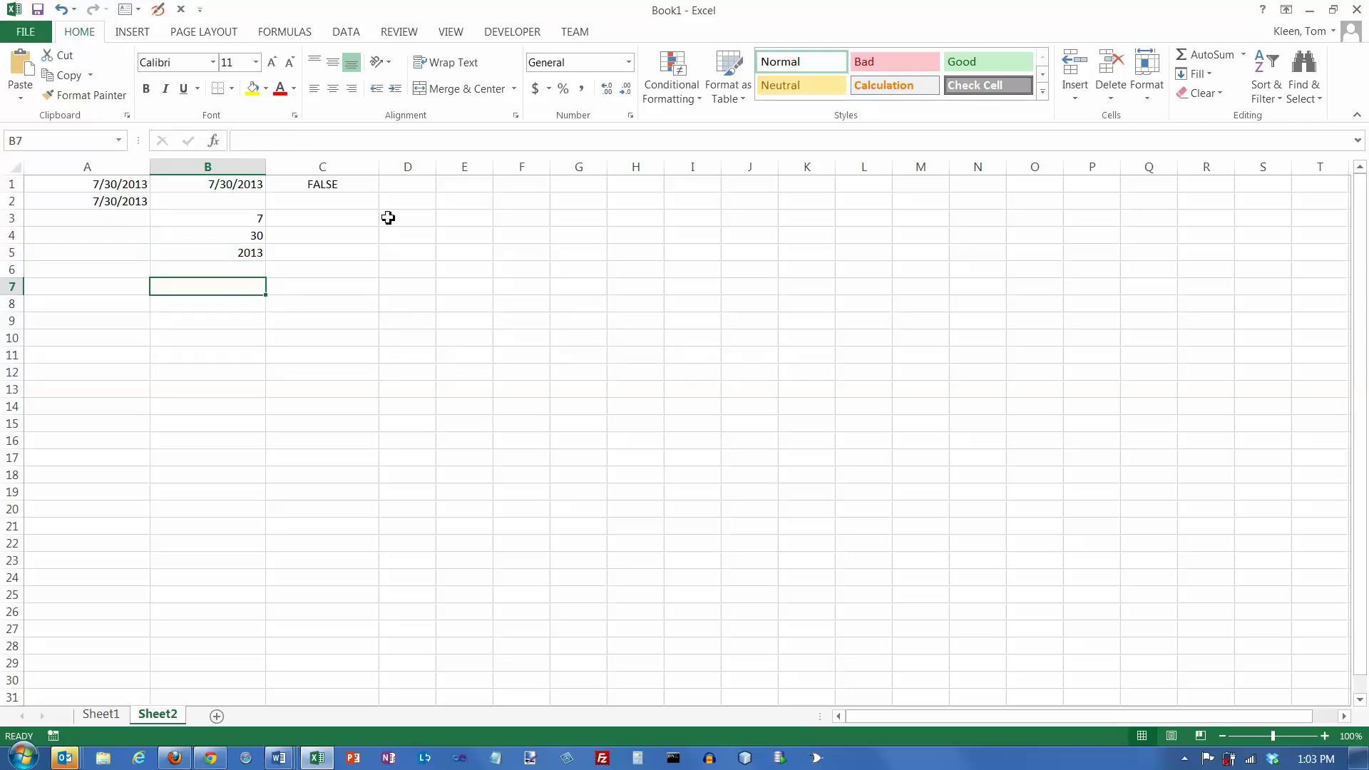
text(=)
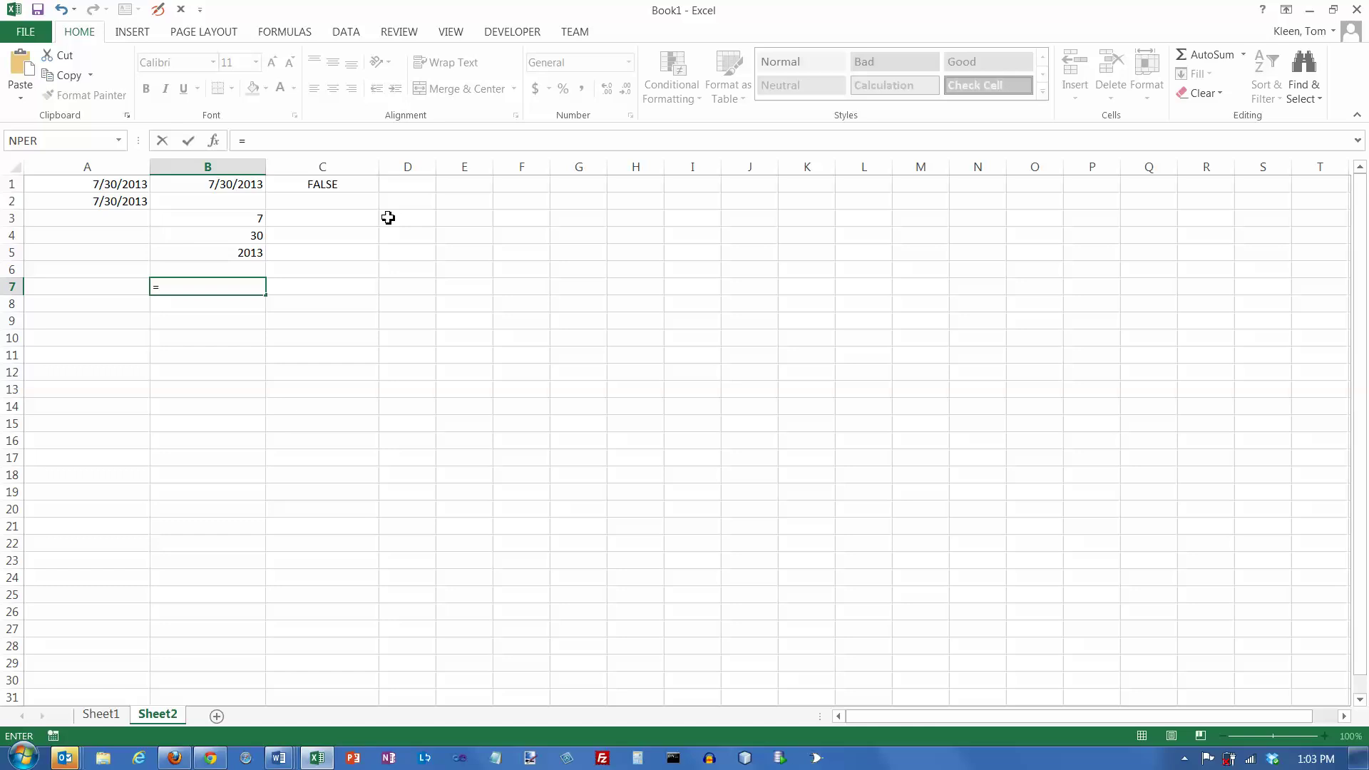
text(date)
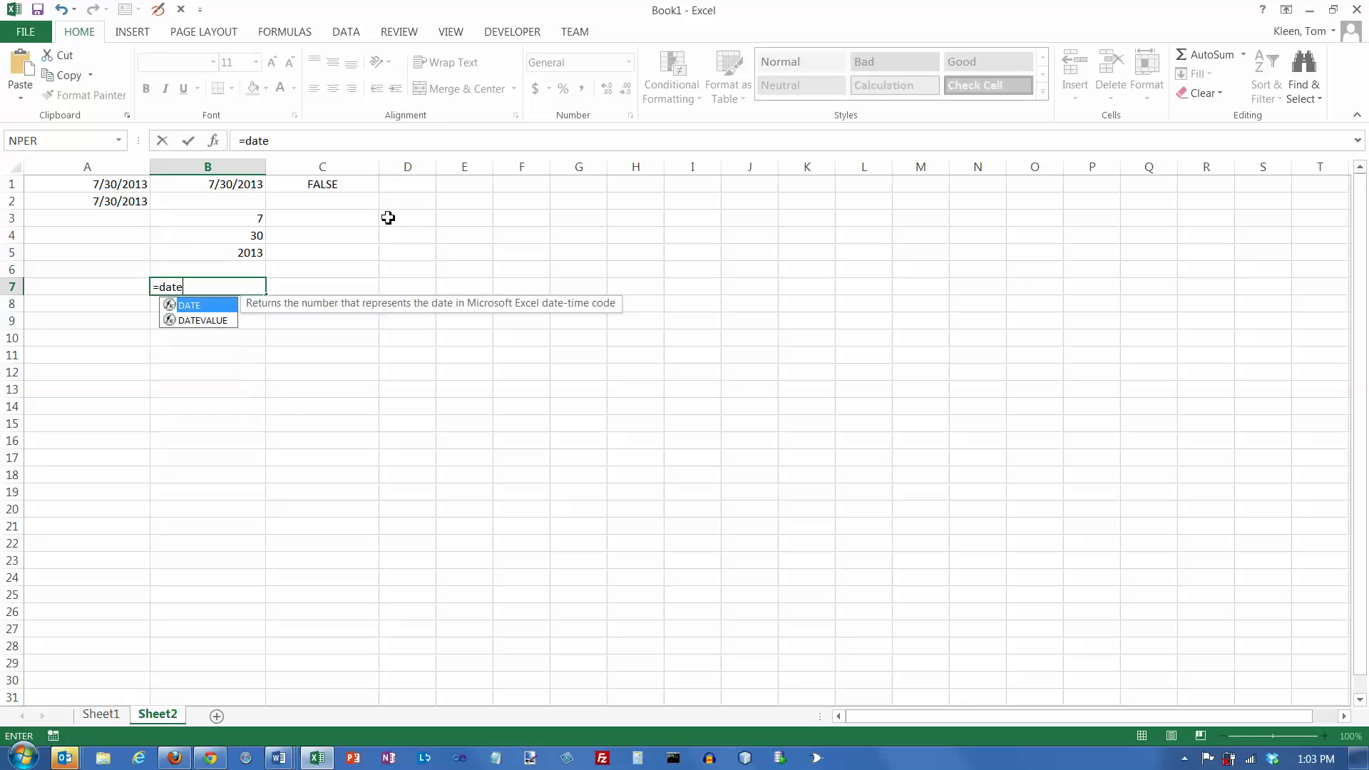
text(()
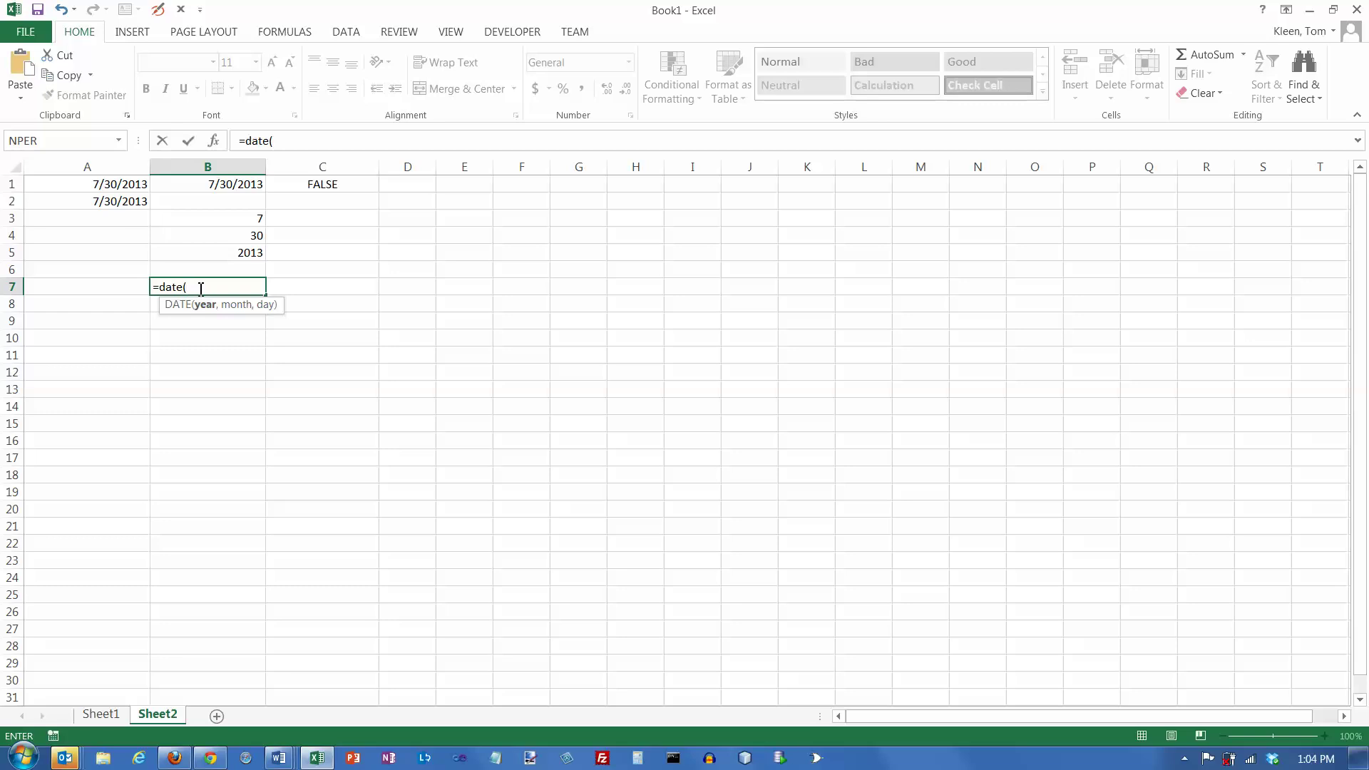
click(246, 254)
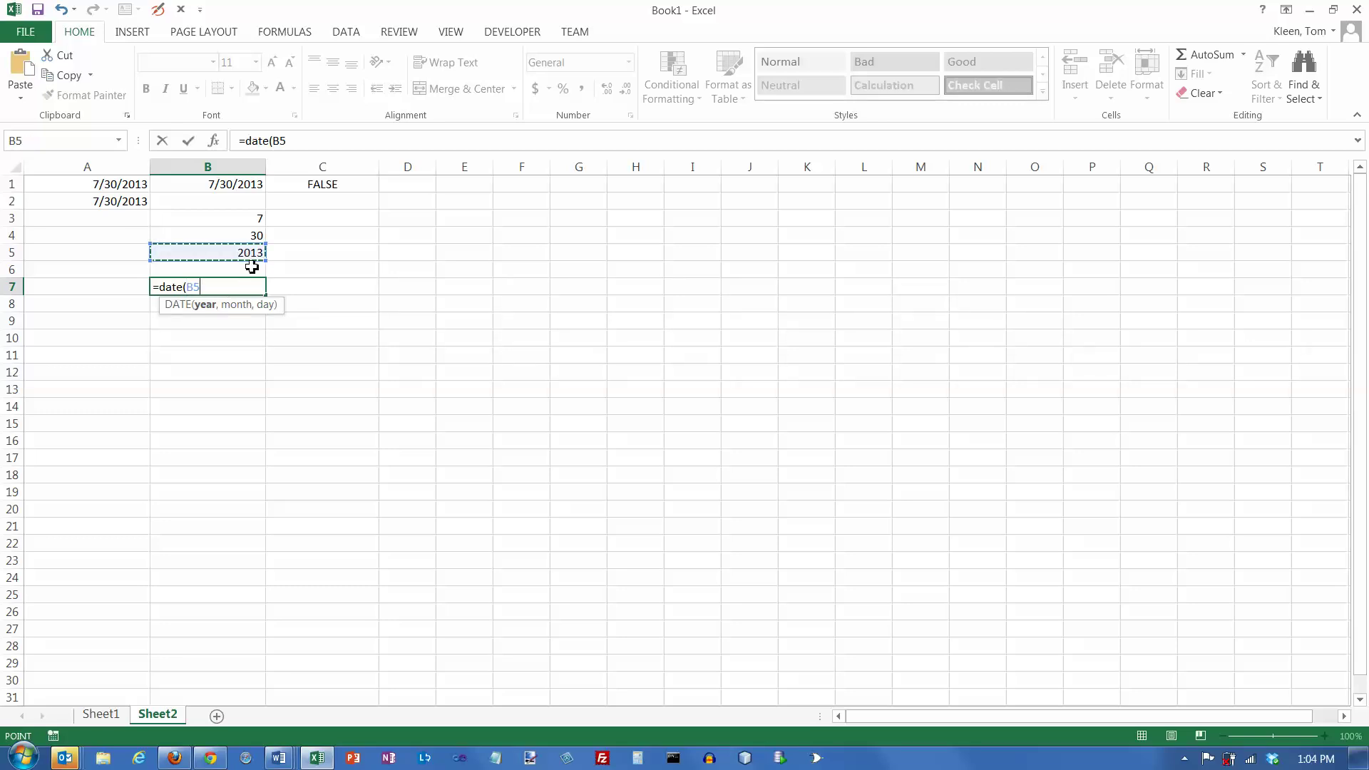
text(,)
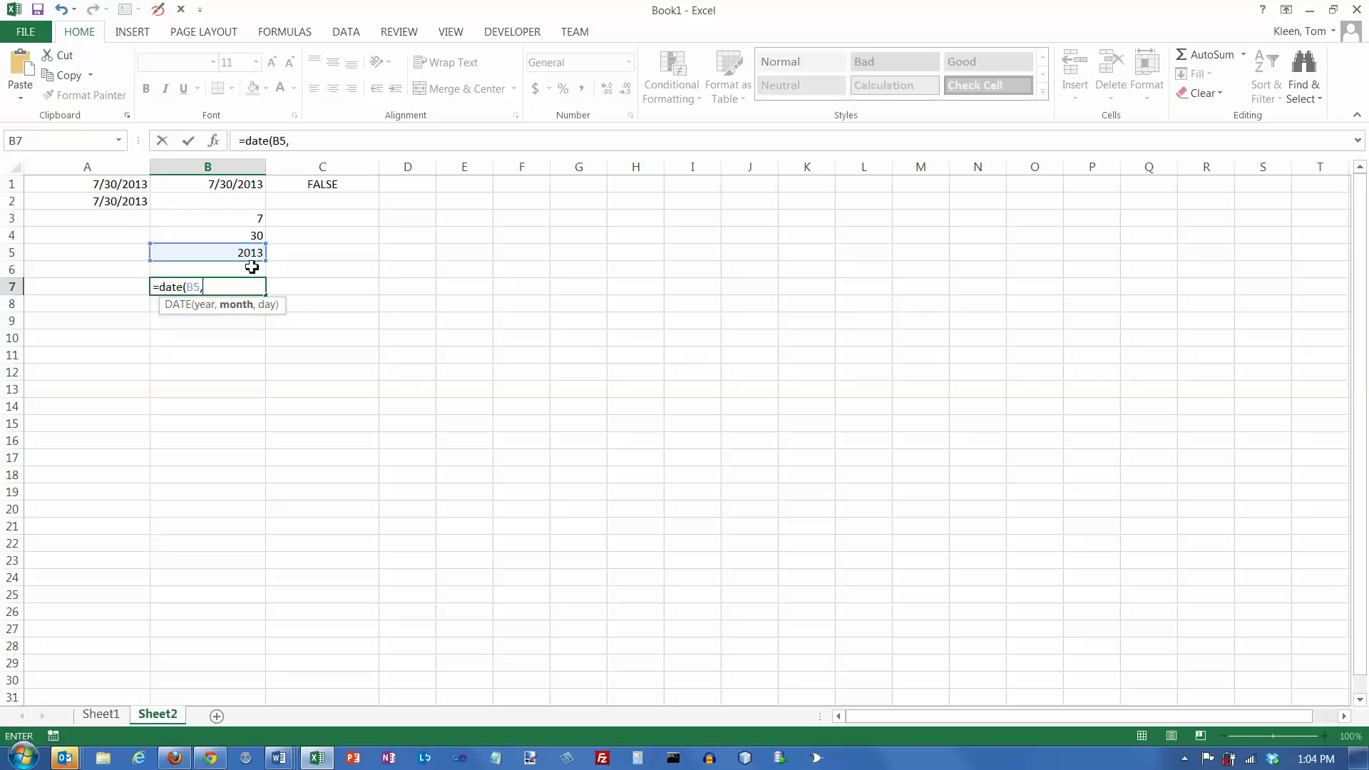
click(258, 219)
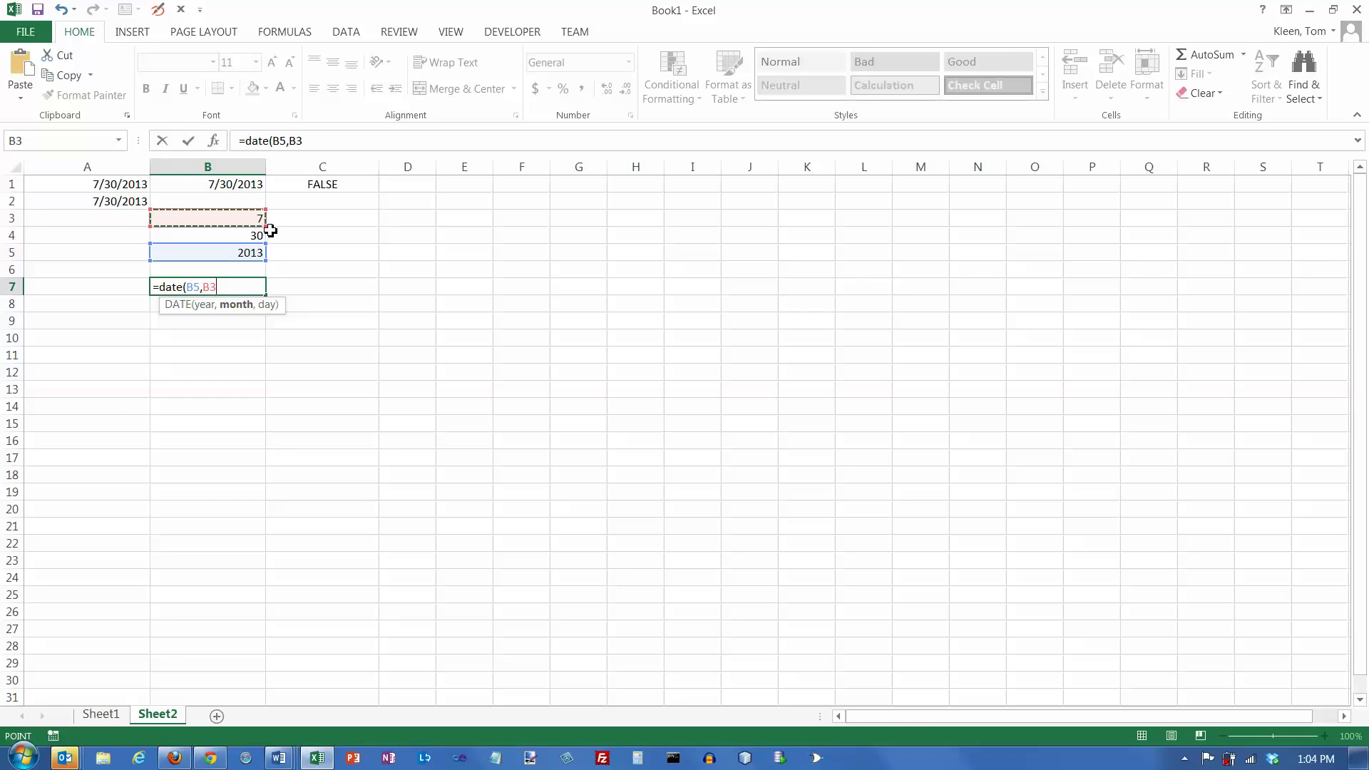
text(,)
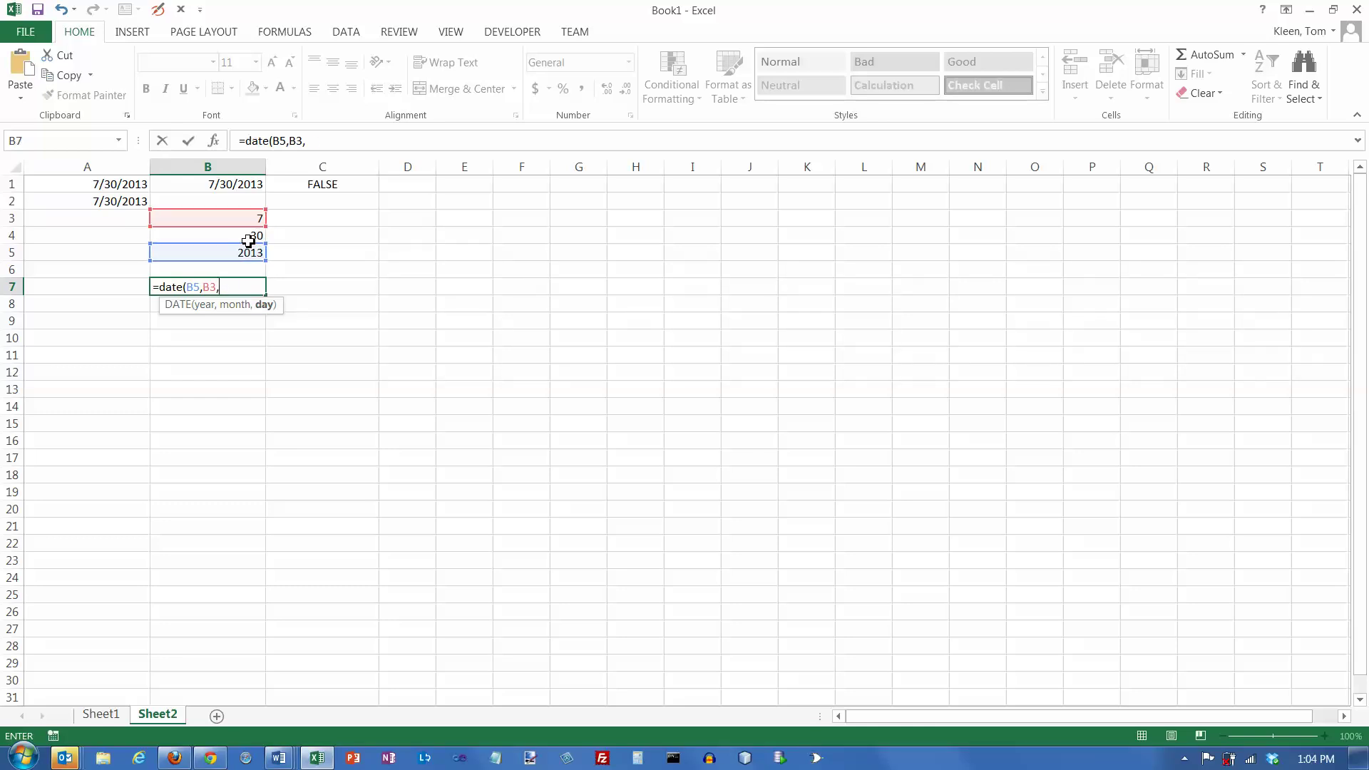
click(248, 240)
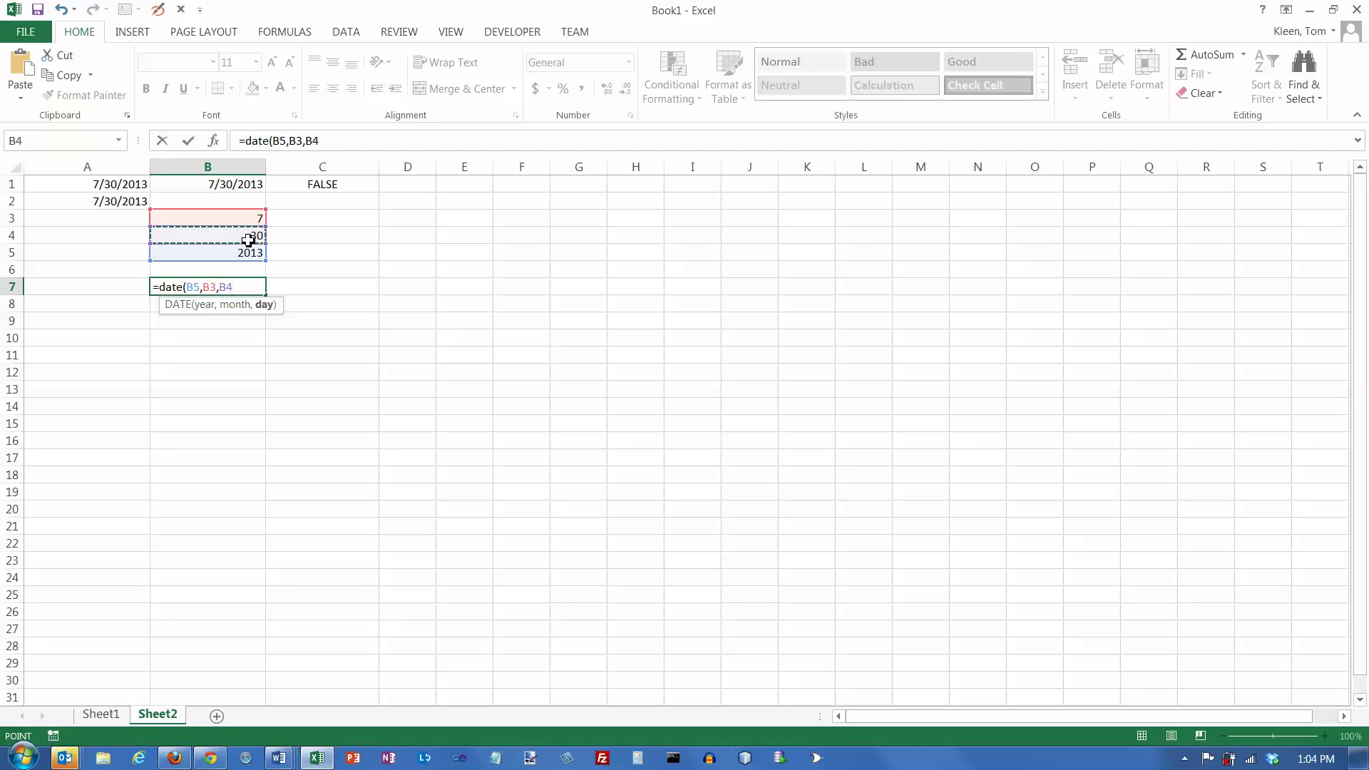
text())
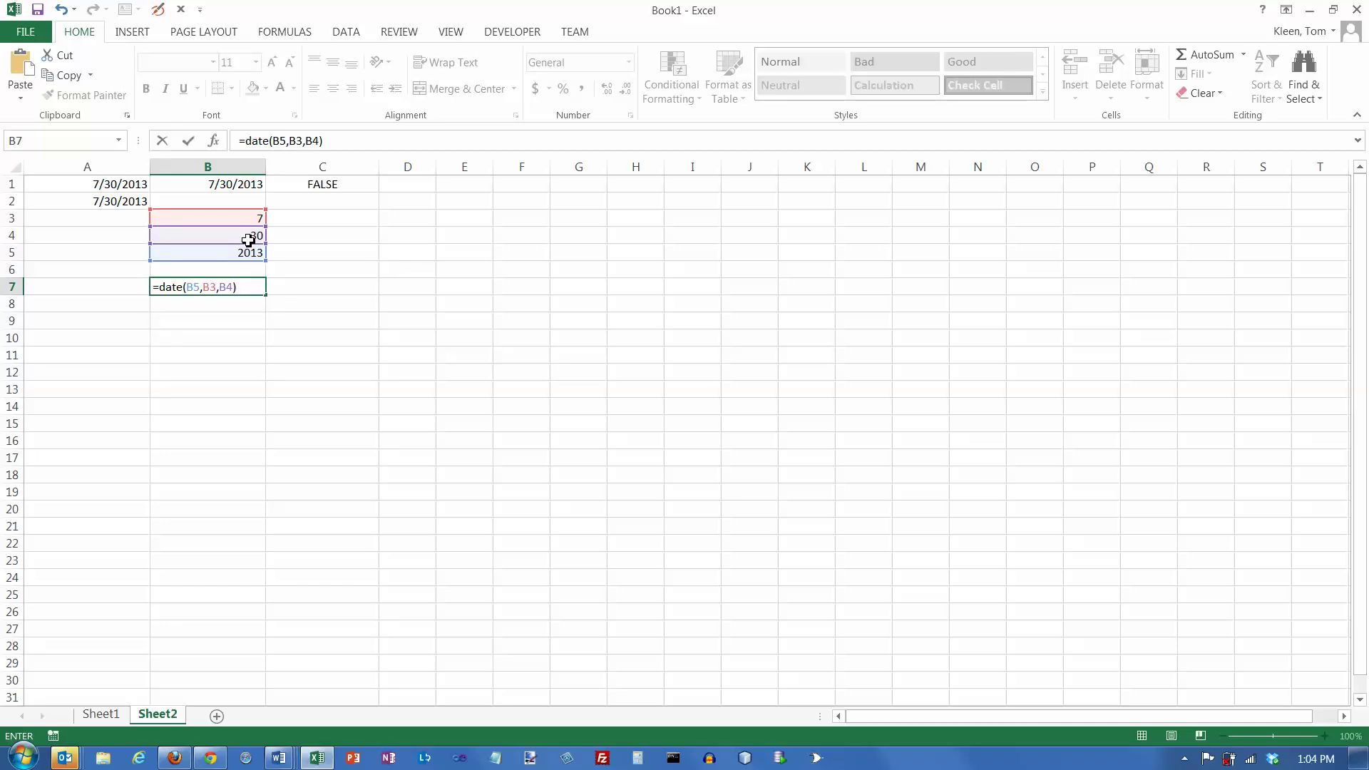
key(Return)
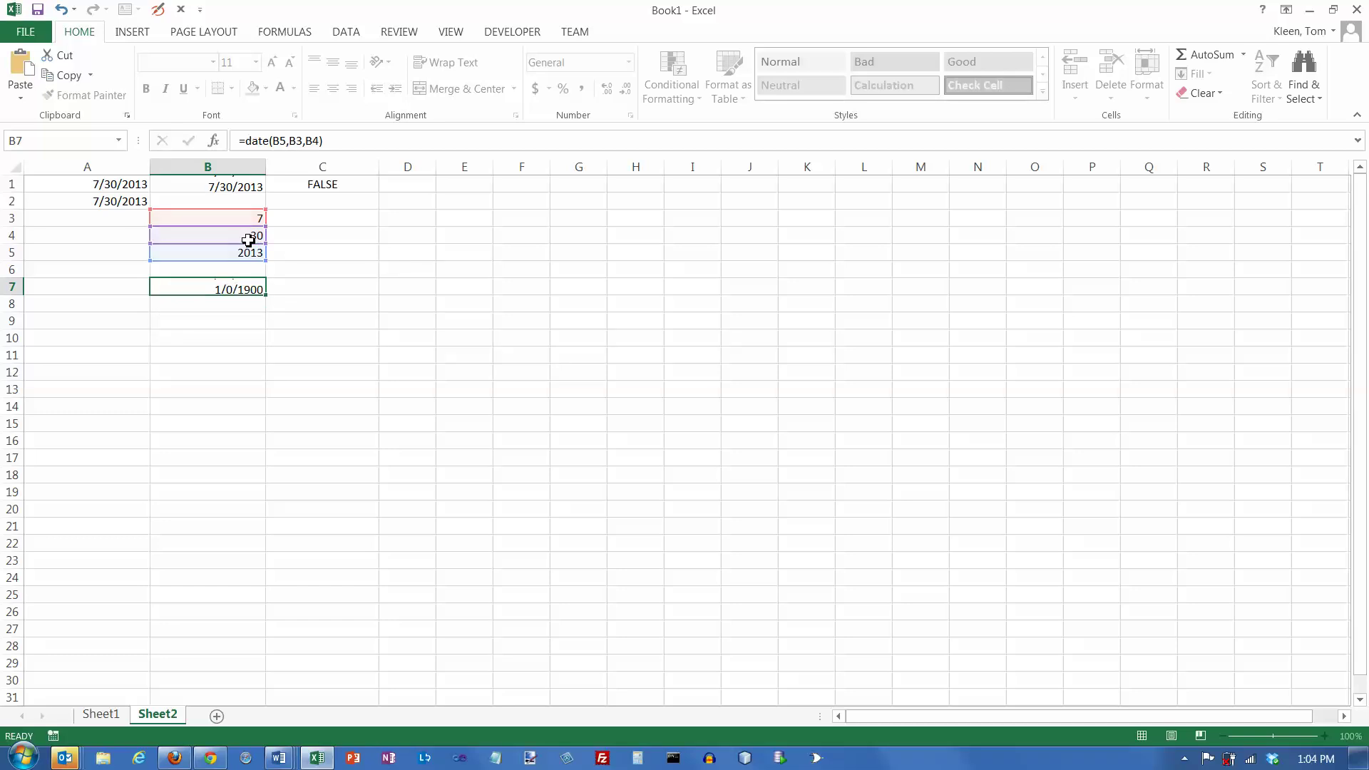
Review the DATE formula in B7 and the MONTH, DAY and YEAR formulas in B3–B5
click(235, 285)
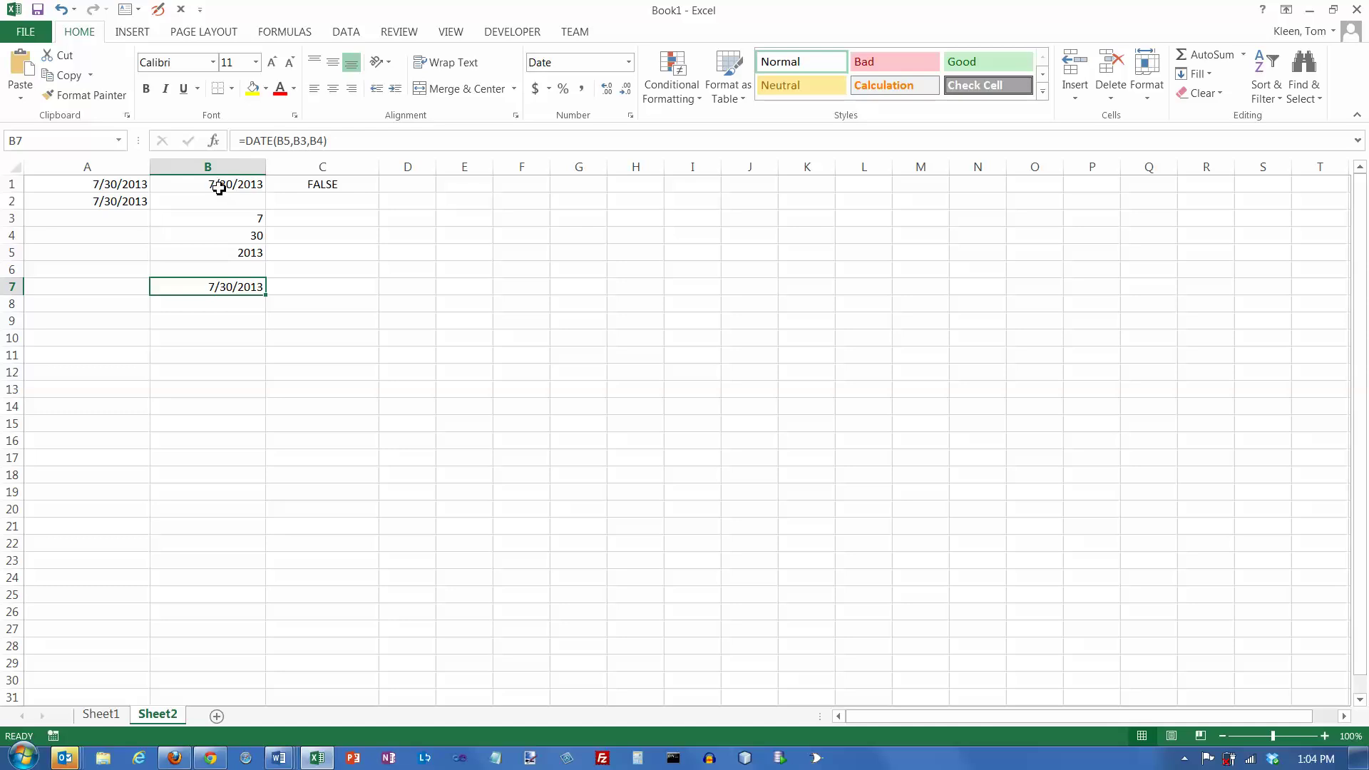
click(249, 222)
click(249, 237)
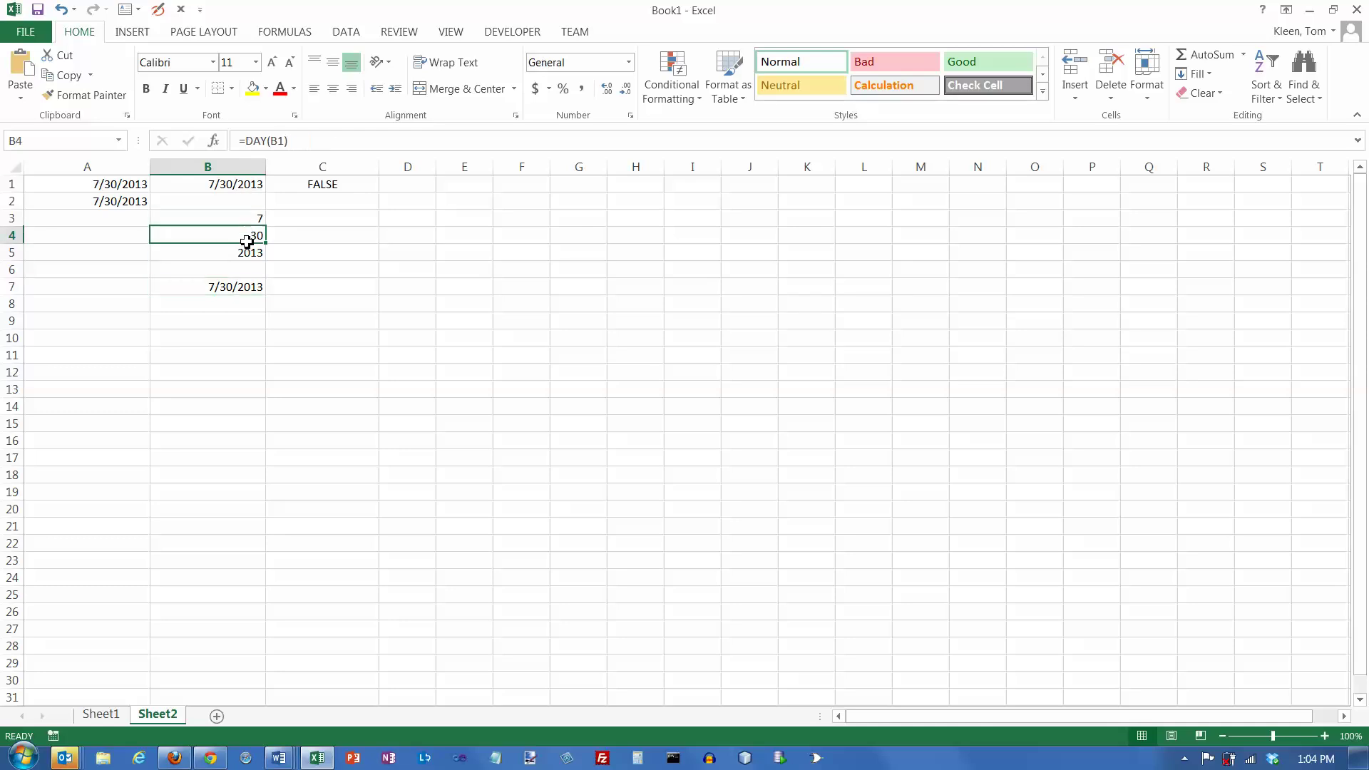
click(247, 254)
click(246, 288)
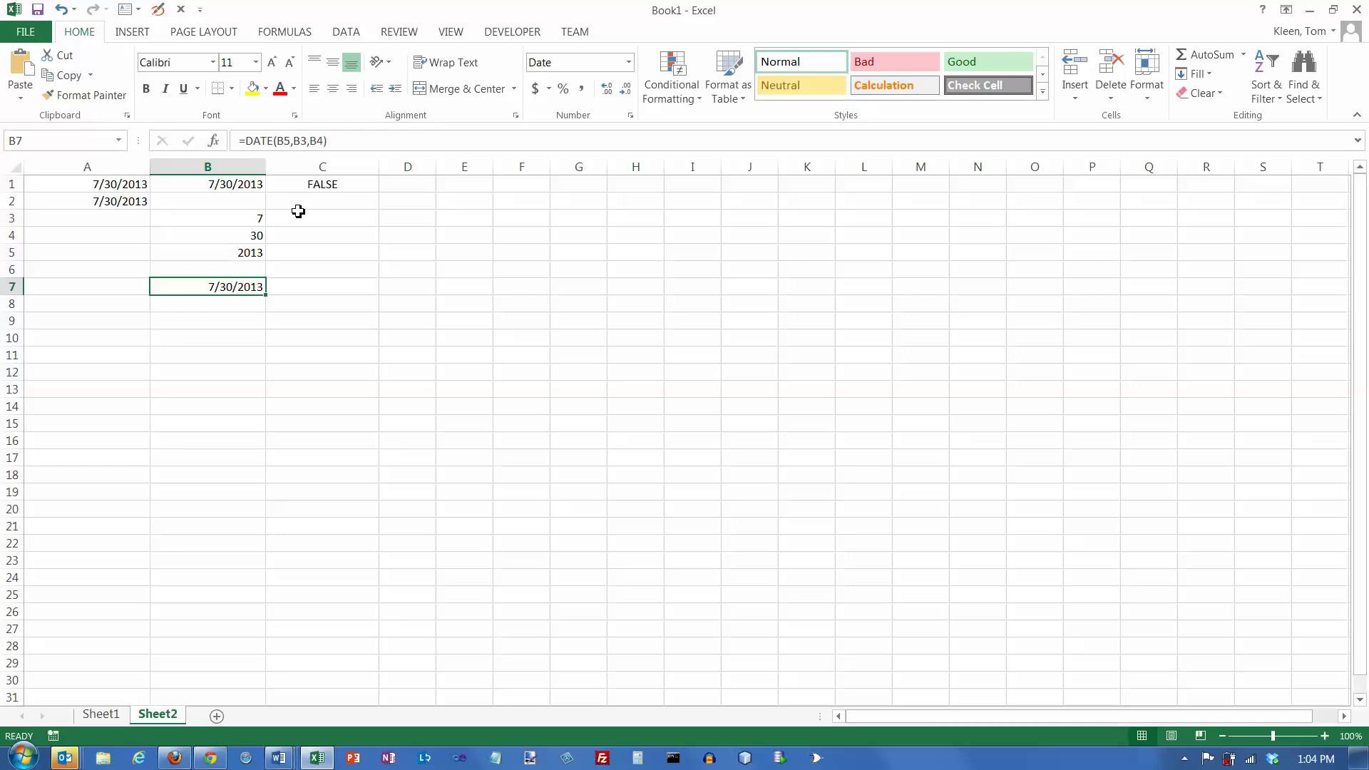
Enter =WEEKDAY(B7) in B9 to get weekday number 3, then select the empty B10
click(241, 321)
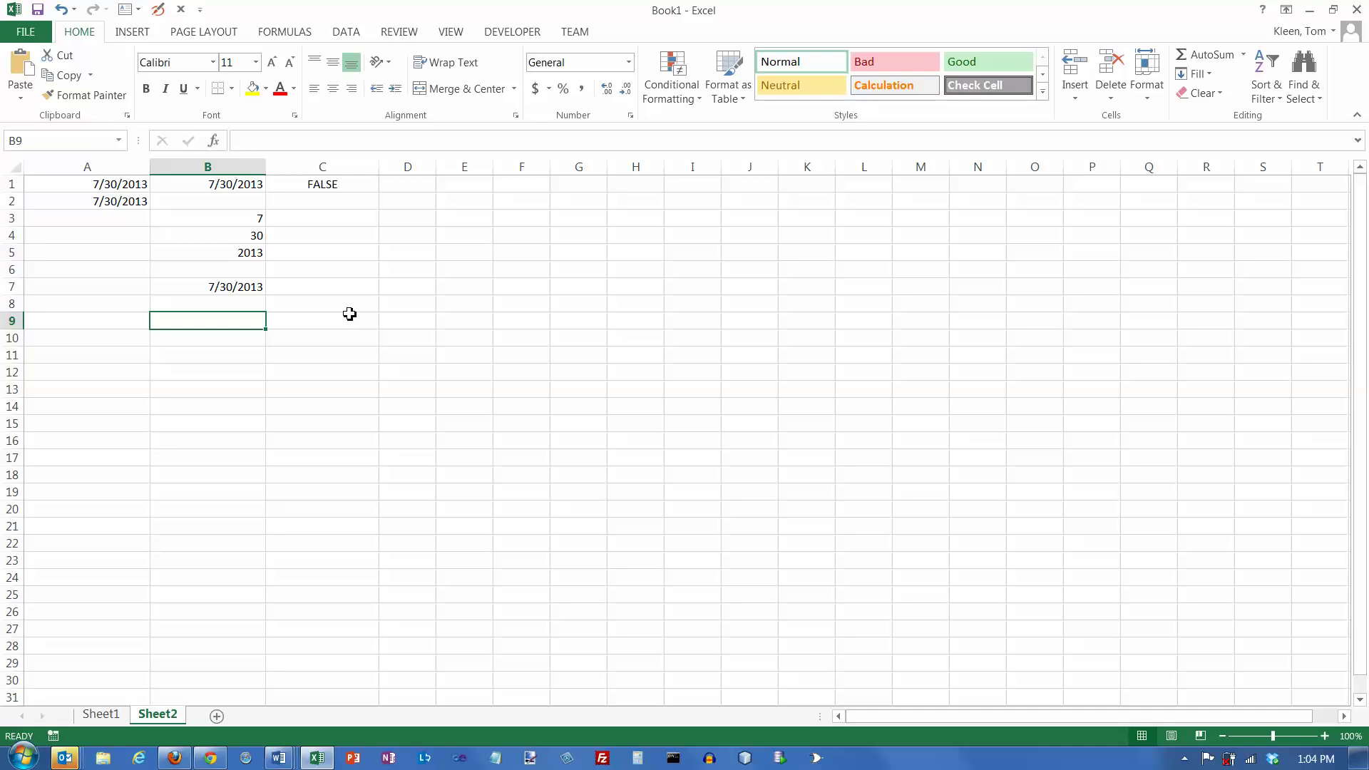
text(=)
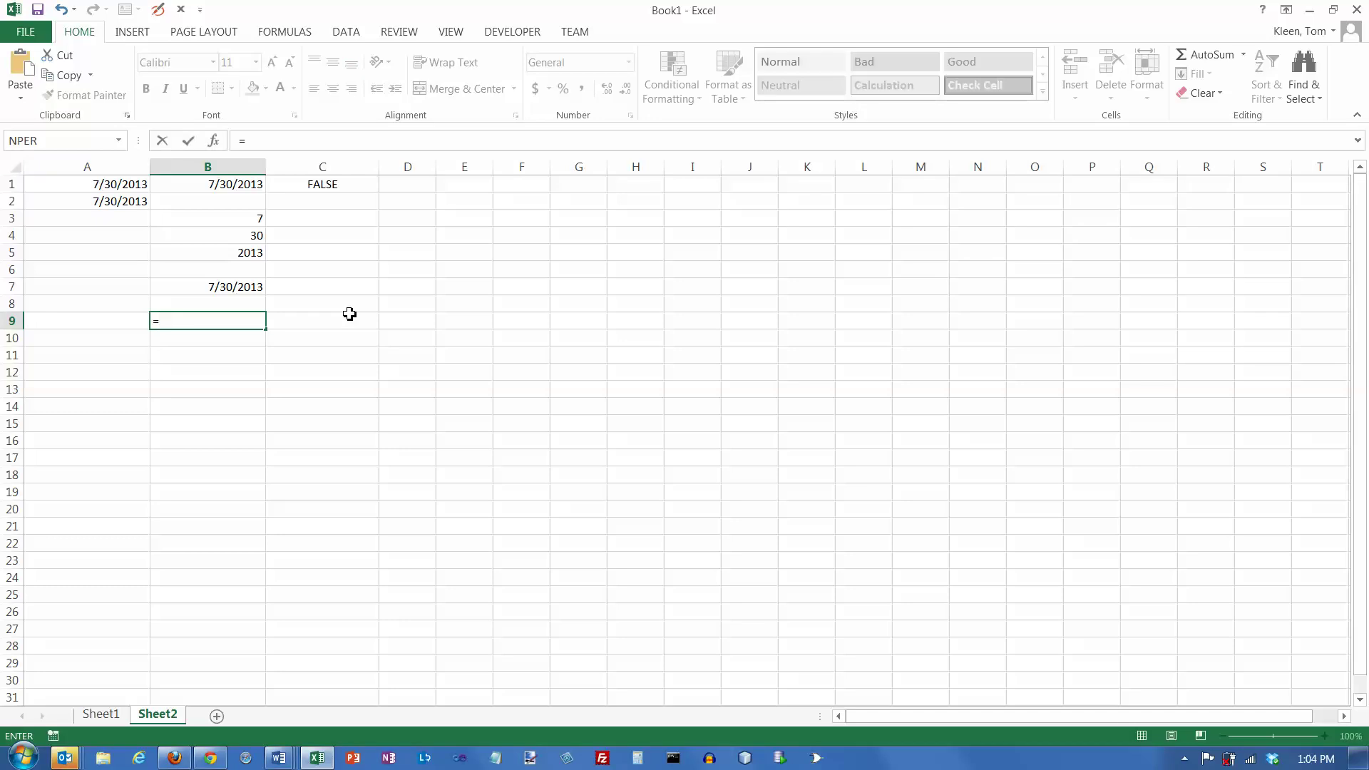
text(weekd)
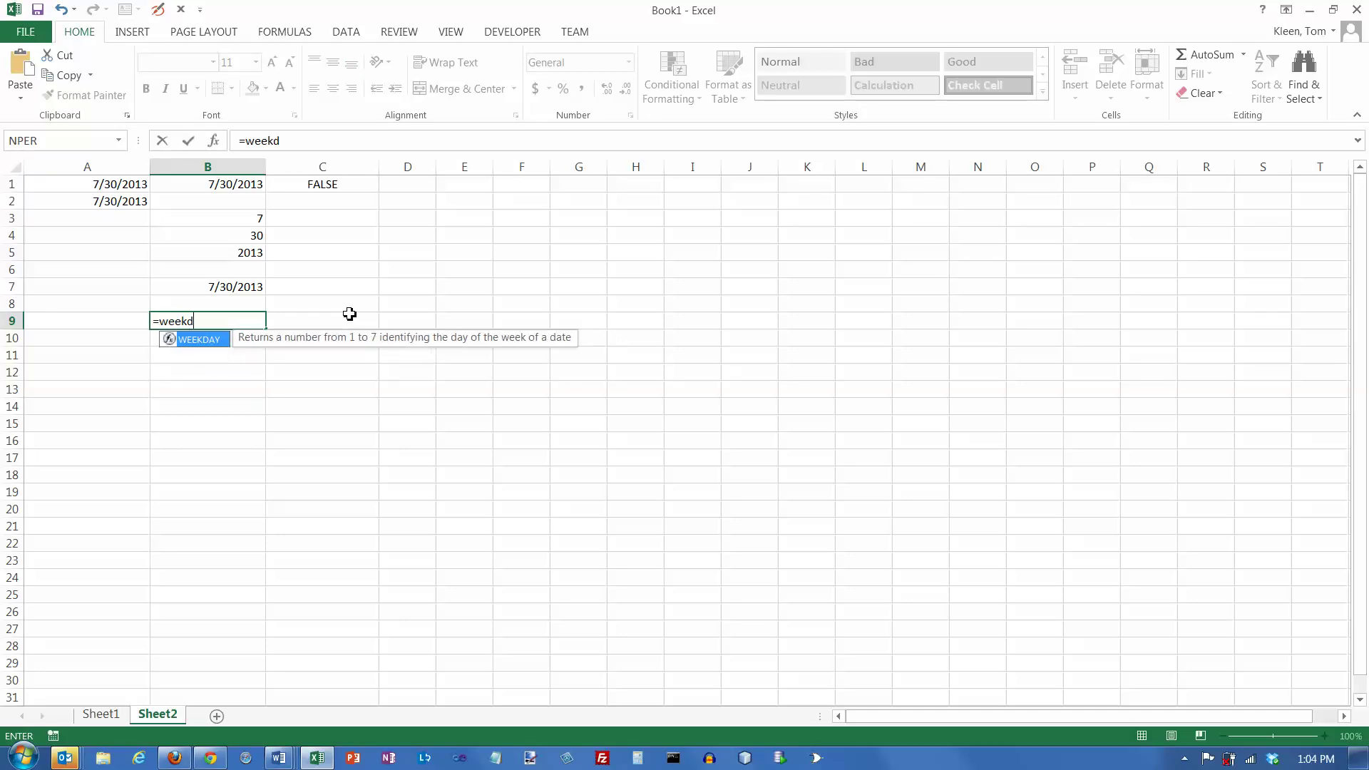
text(ay()
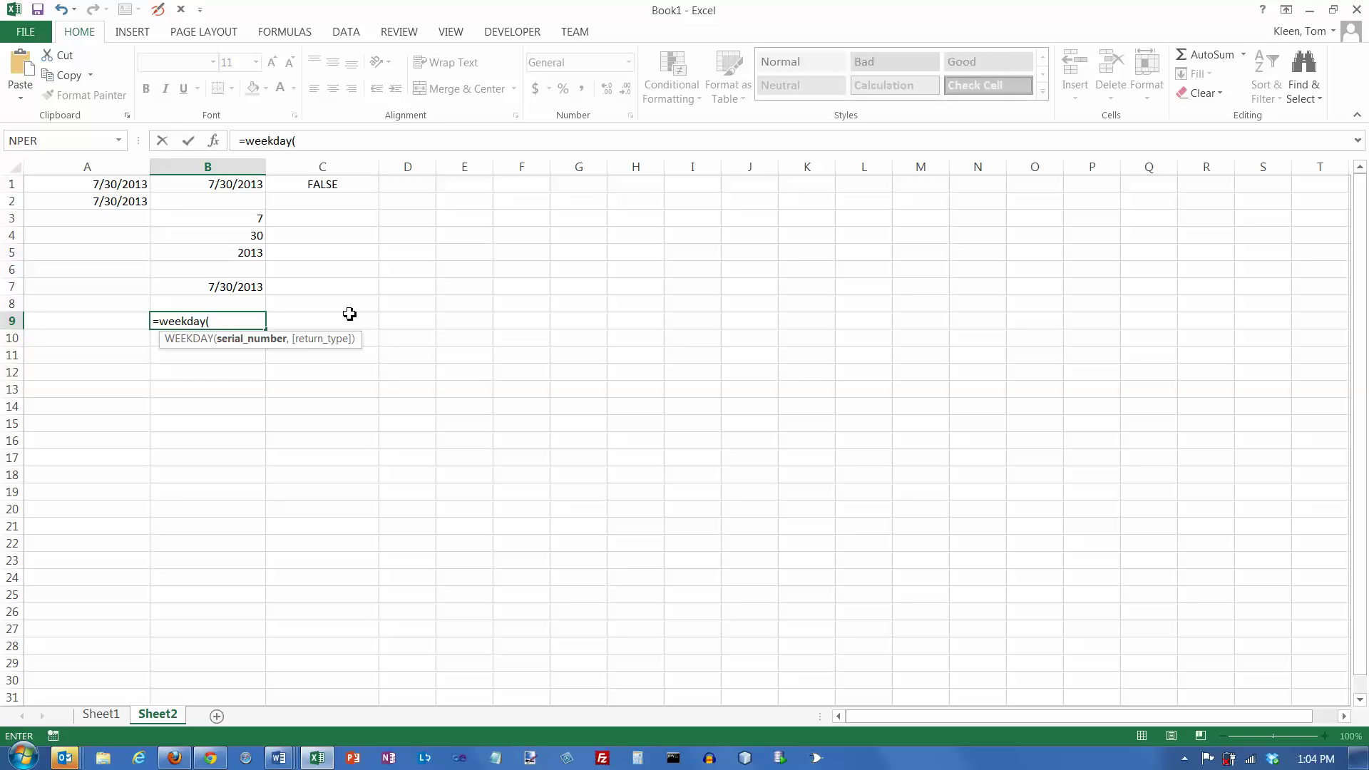
click(241, 291)
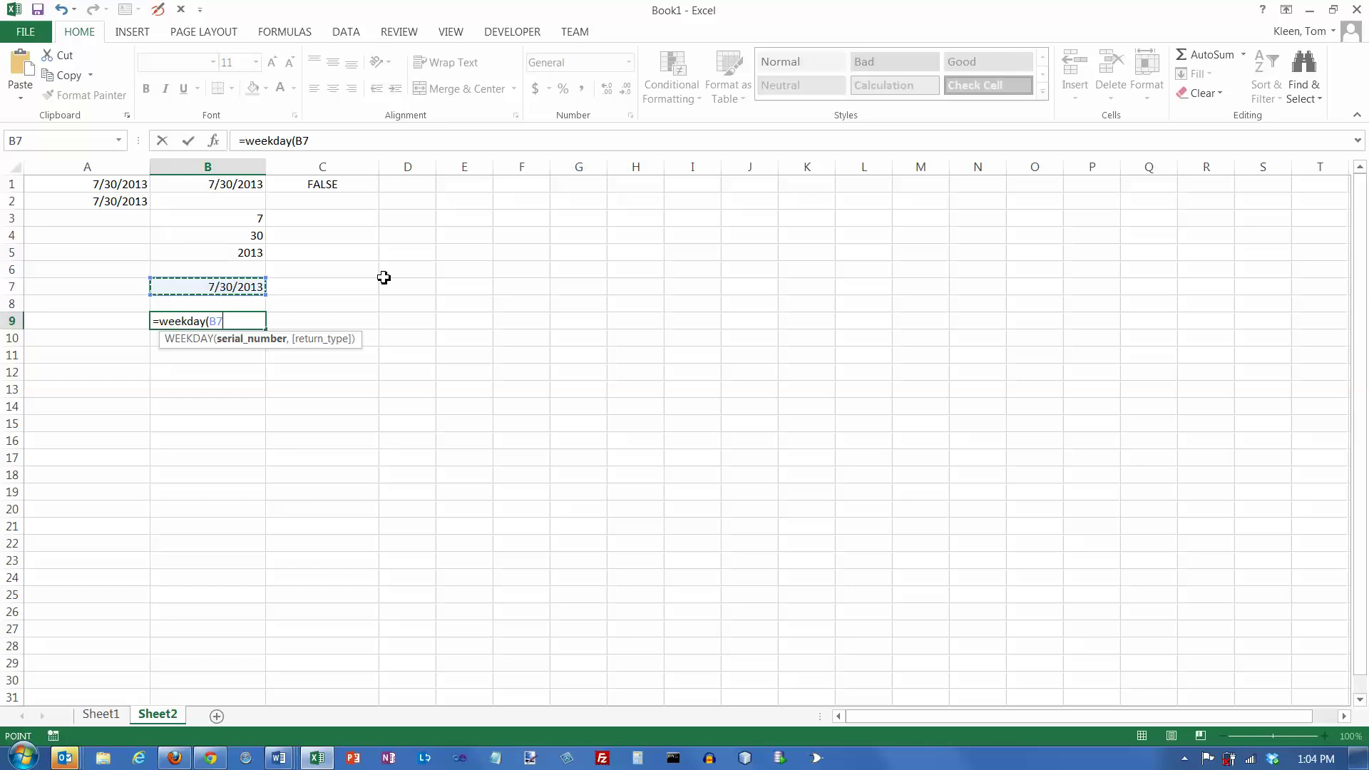
text())
key(Return)
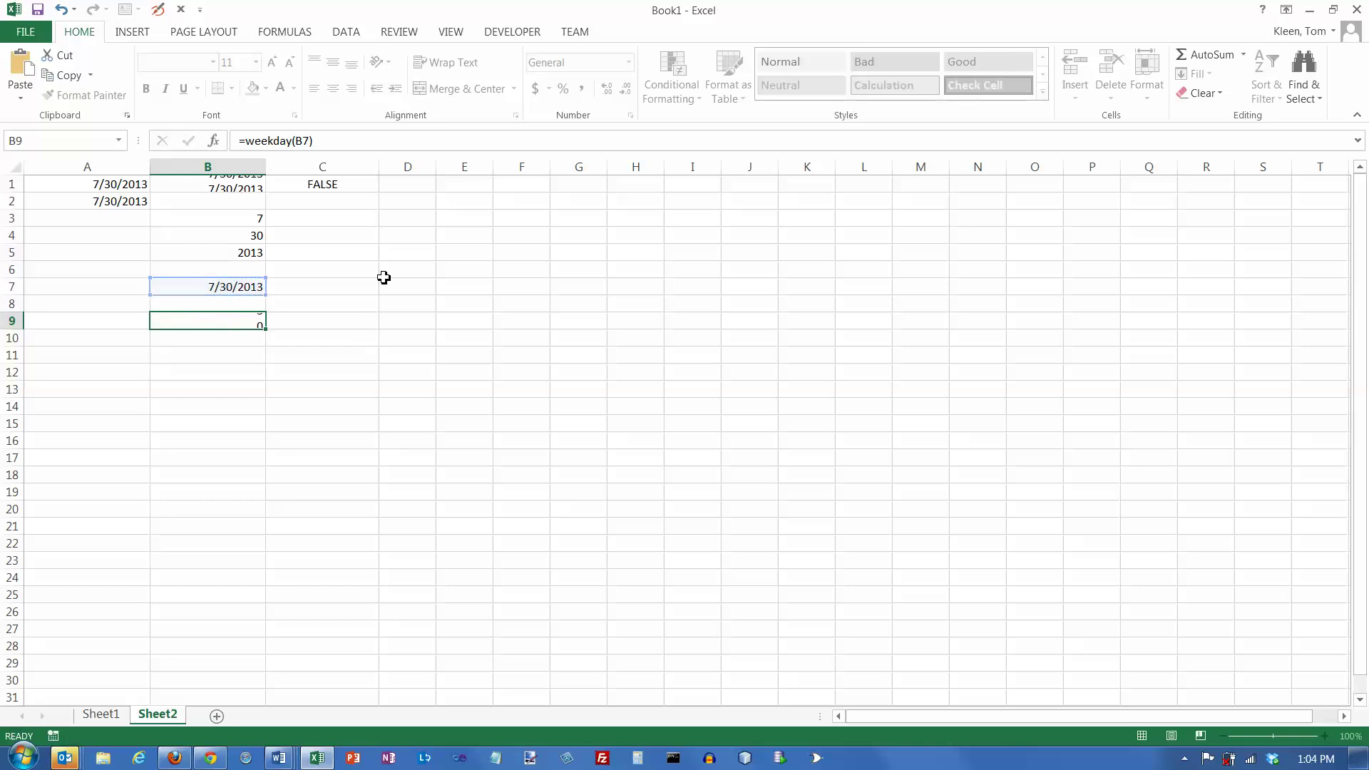
click(231, 322)
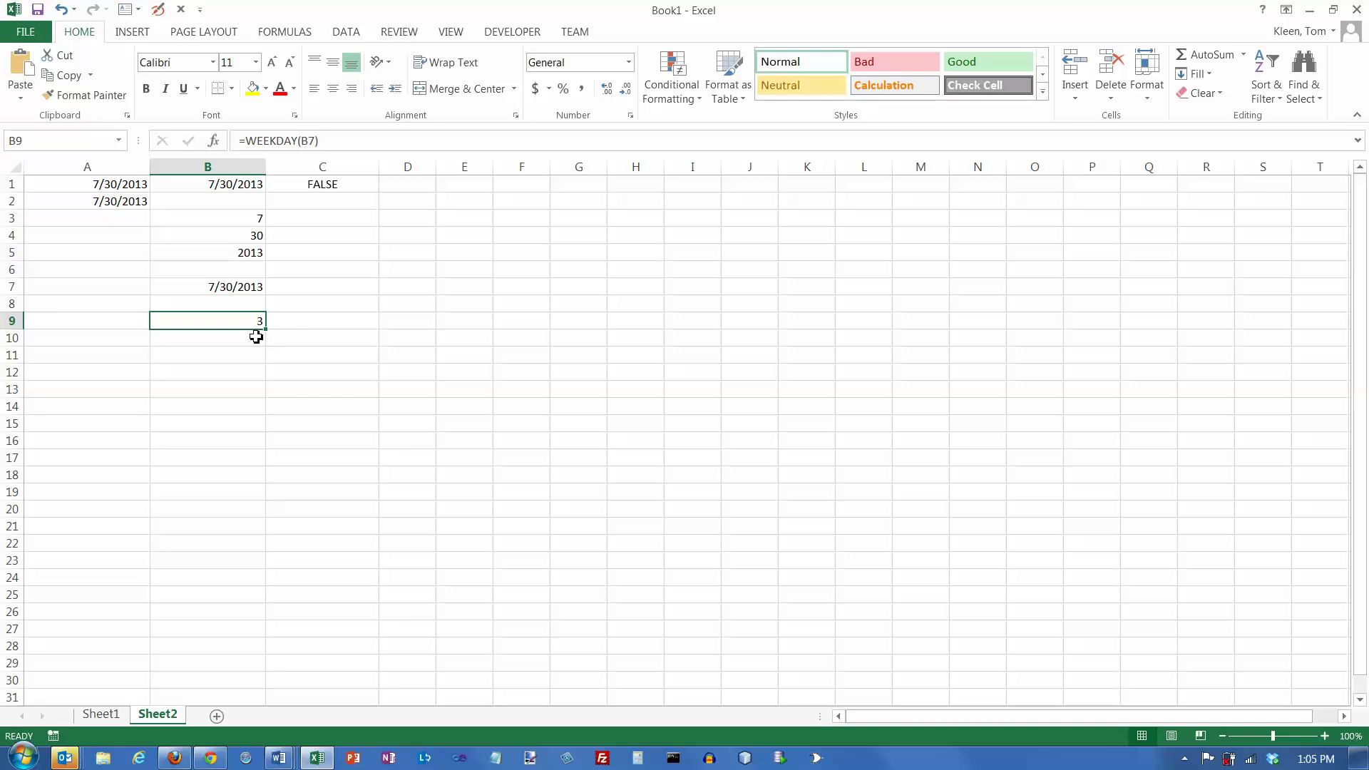
click(254, 336)
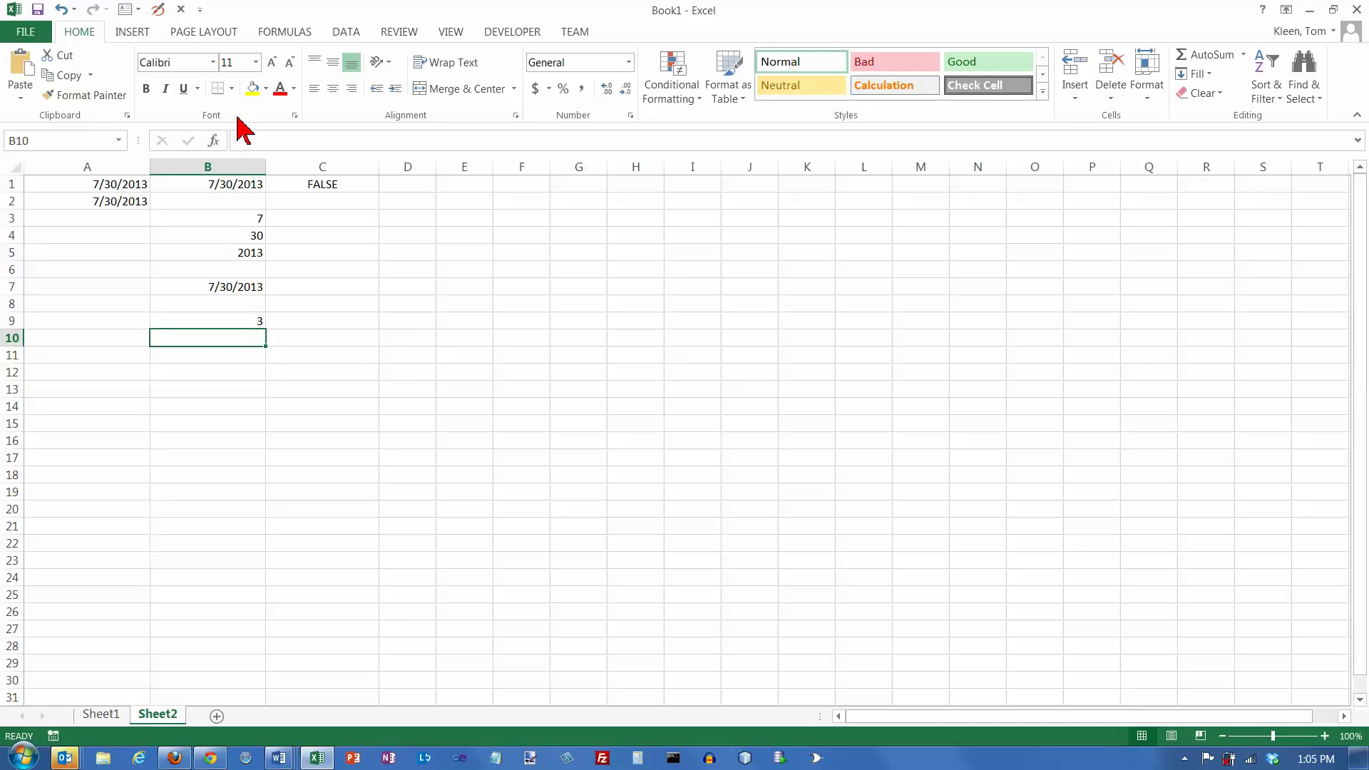
Show the Date & Time function list from the FORMULAS tab's Function Library
click(292, 39)
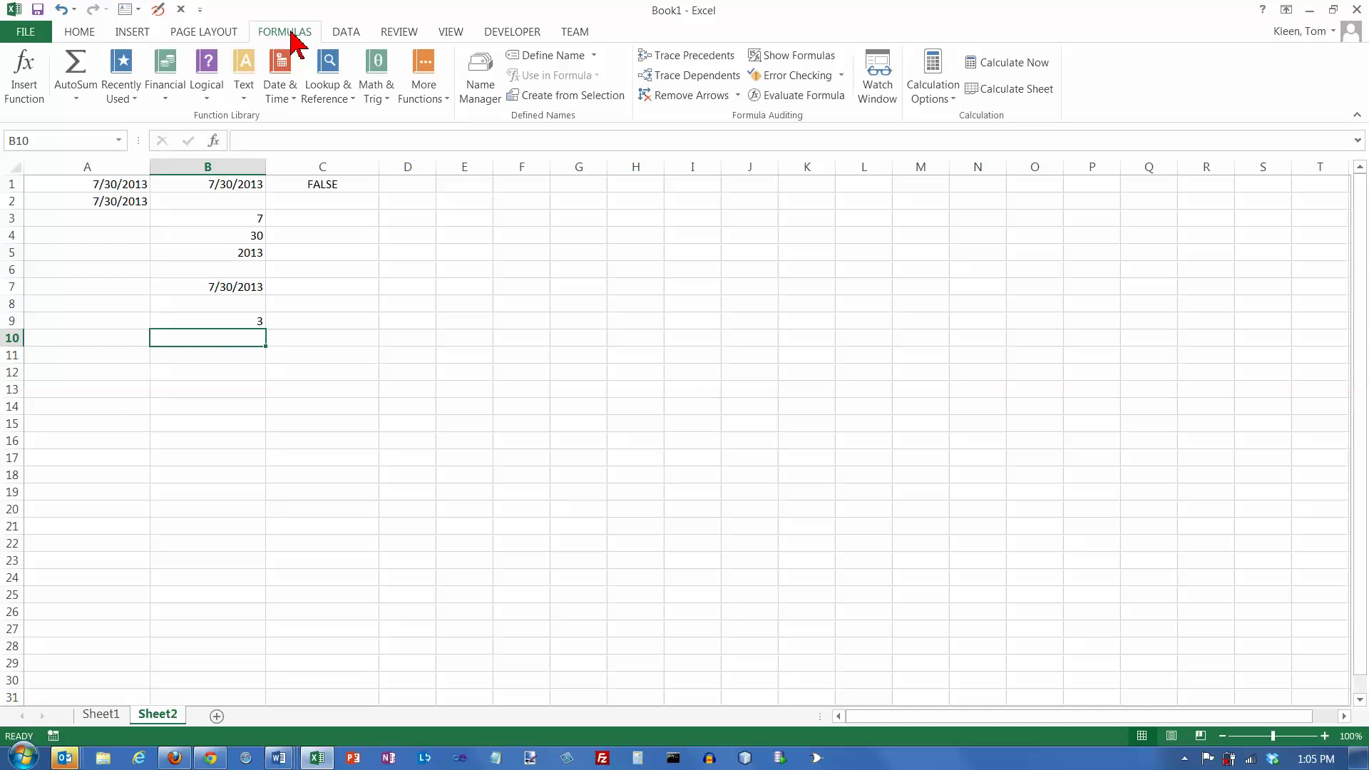
click(295, 100)
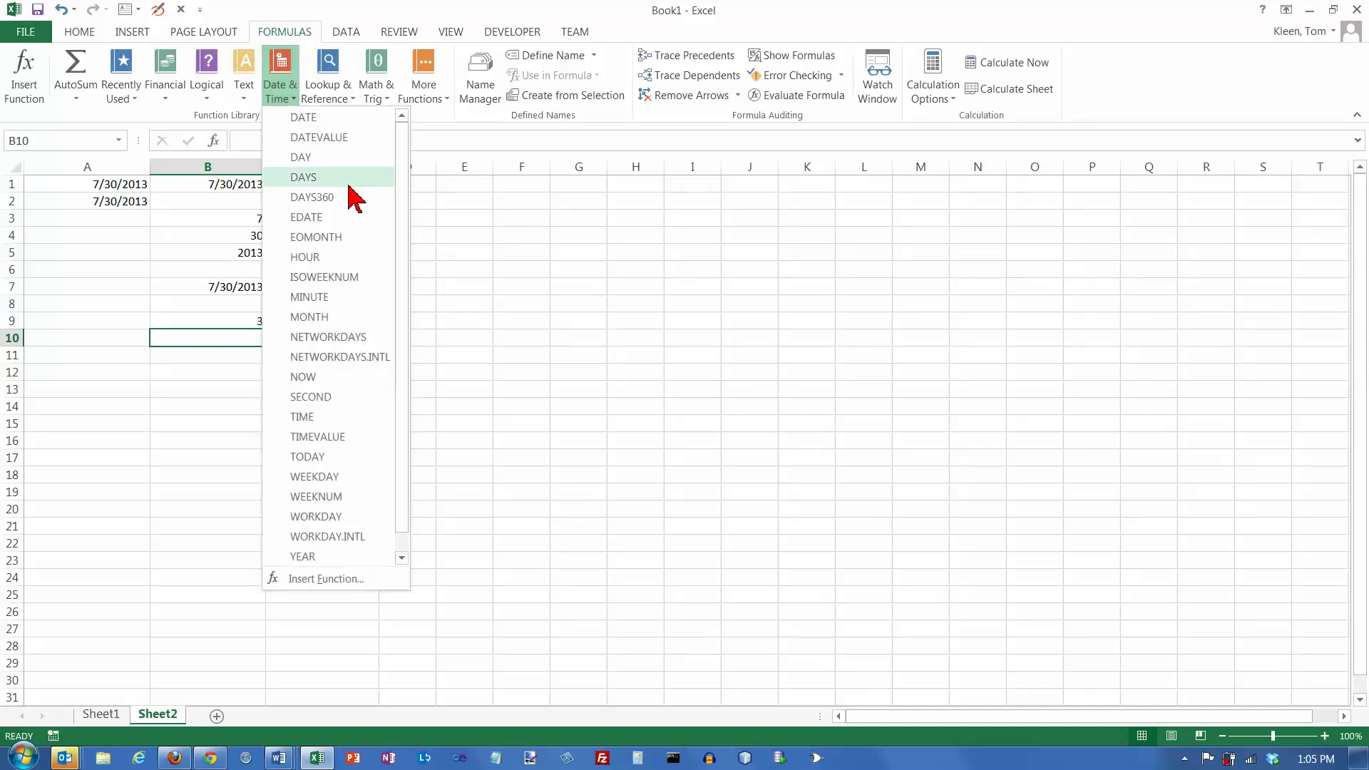
mouse_move(406, 235)
mouse_down()
mouse_move(407, 269)
mouse_move(408, 211)
mouse_up()
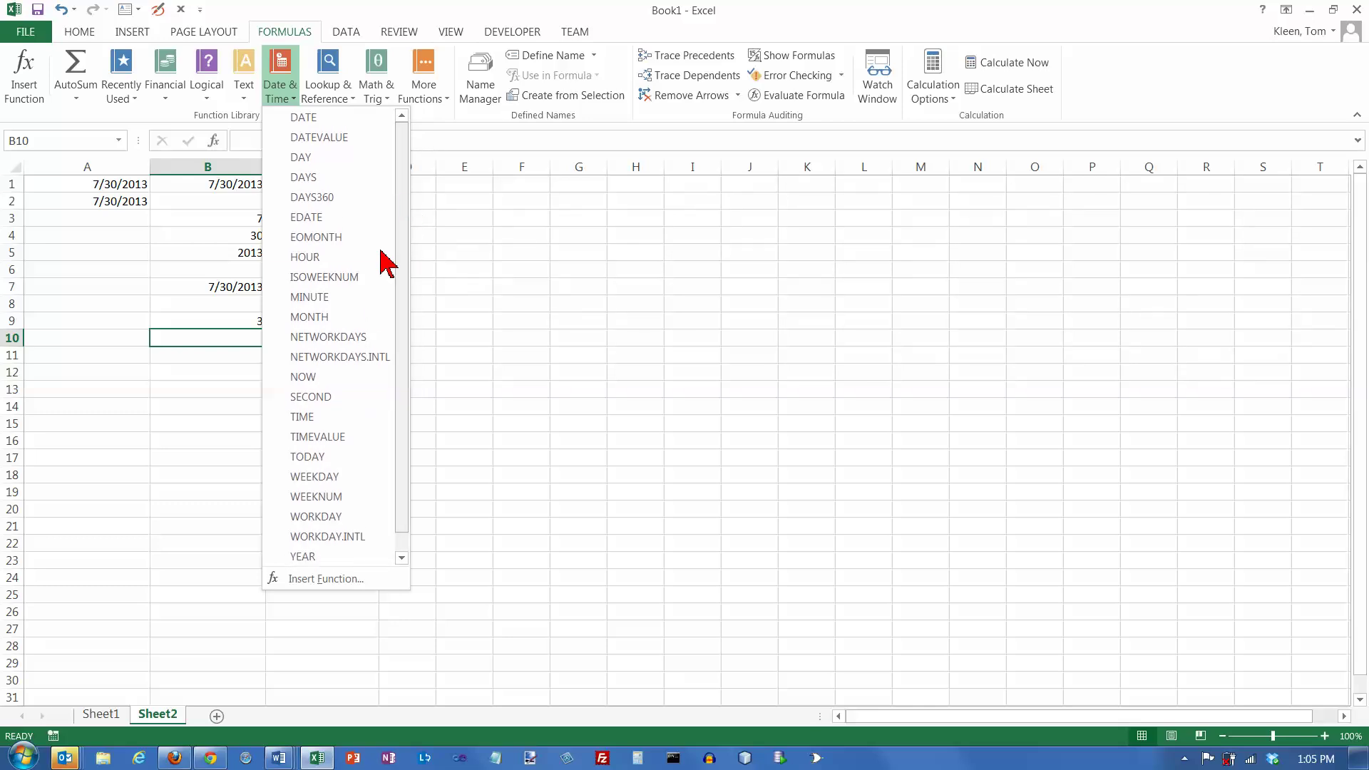
Try WEEKDAY on B7 in the Function Arguments dialog, read the Return_type help, then cancel
click(317, 477)
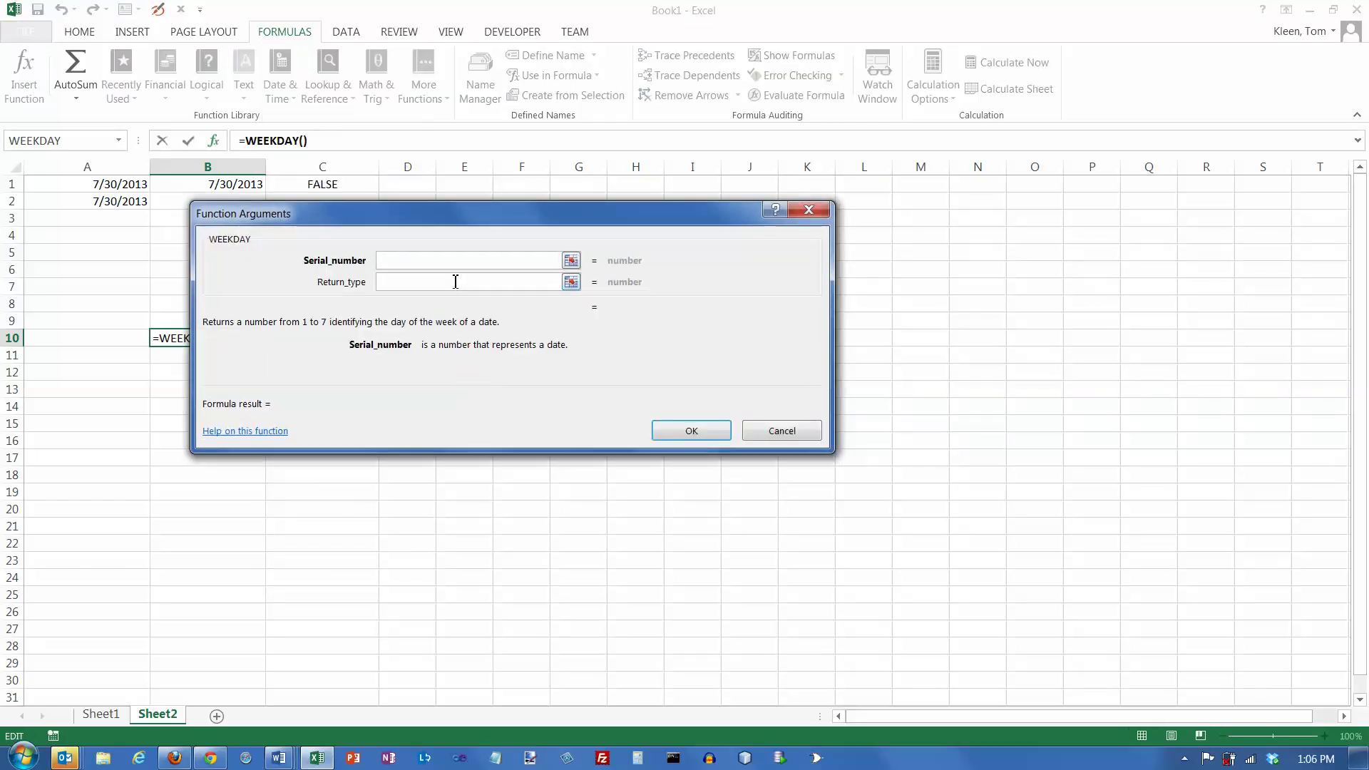
drag(440, 229, 706, 228)
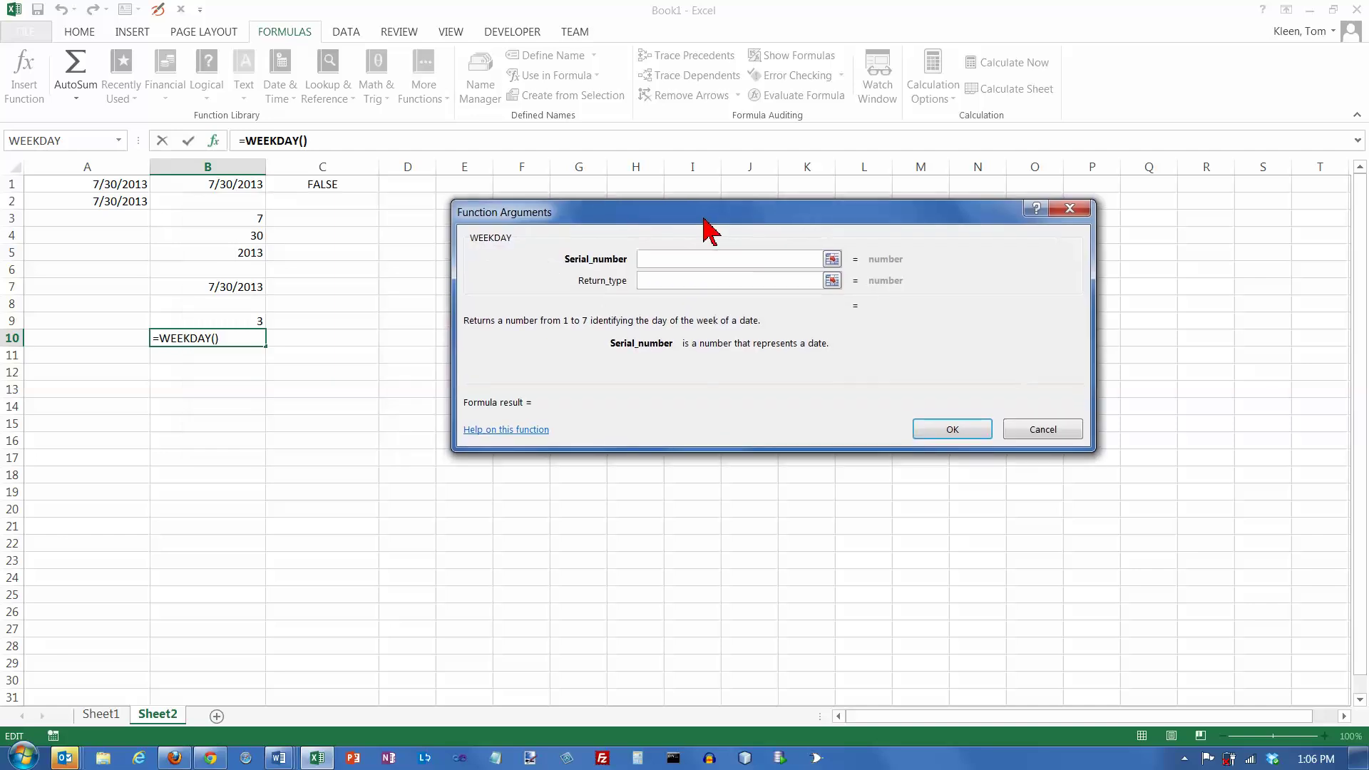
click(226, 290)
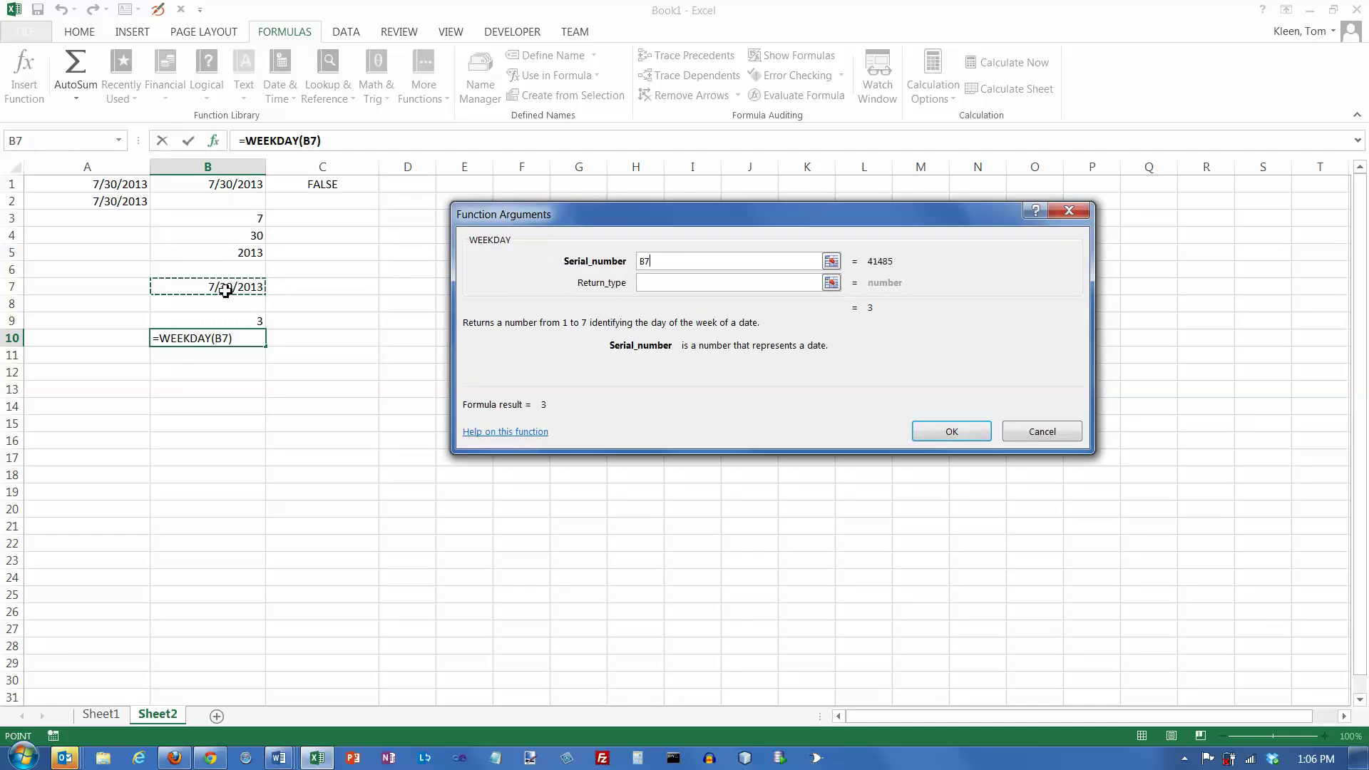
click(670, 285)
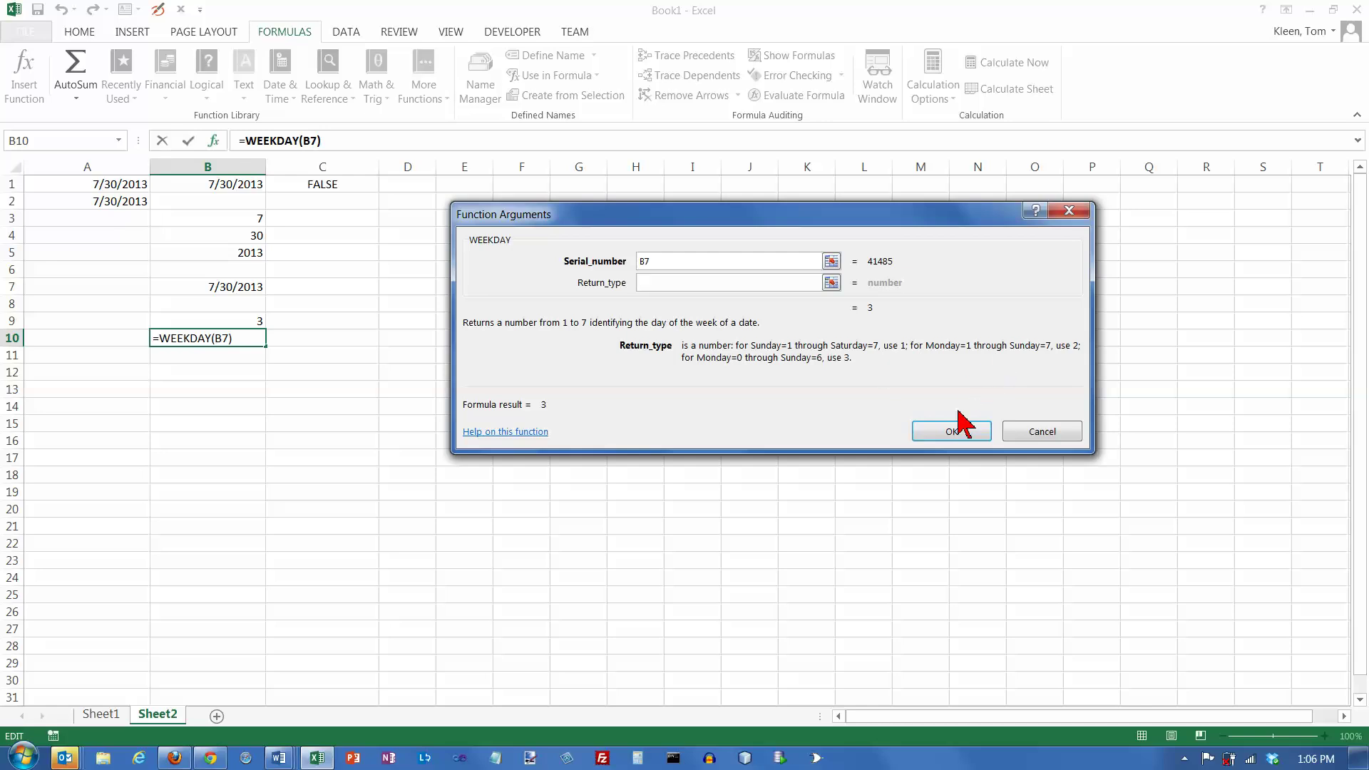
click(1043, 433)
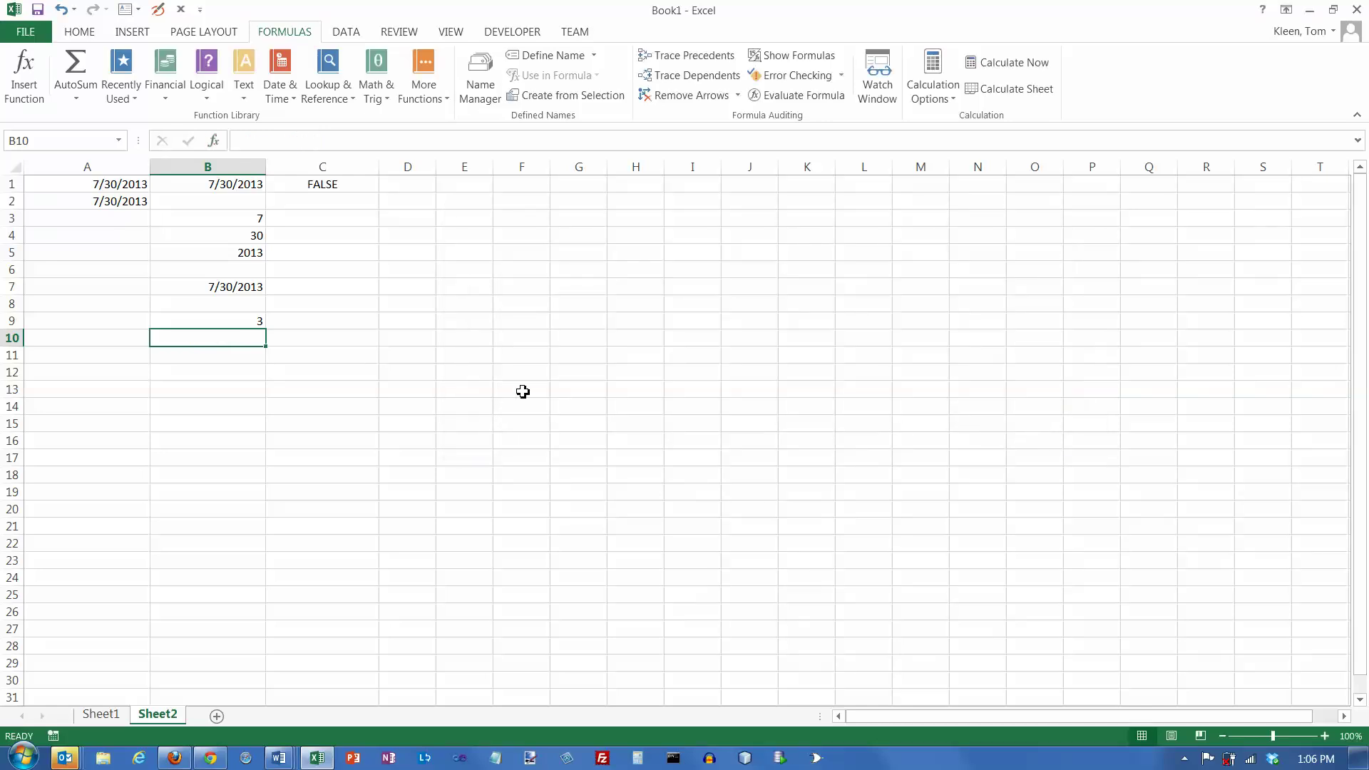